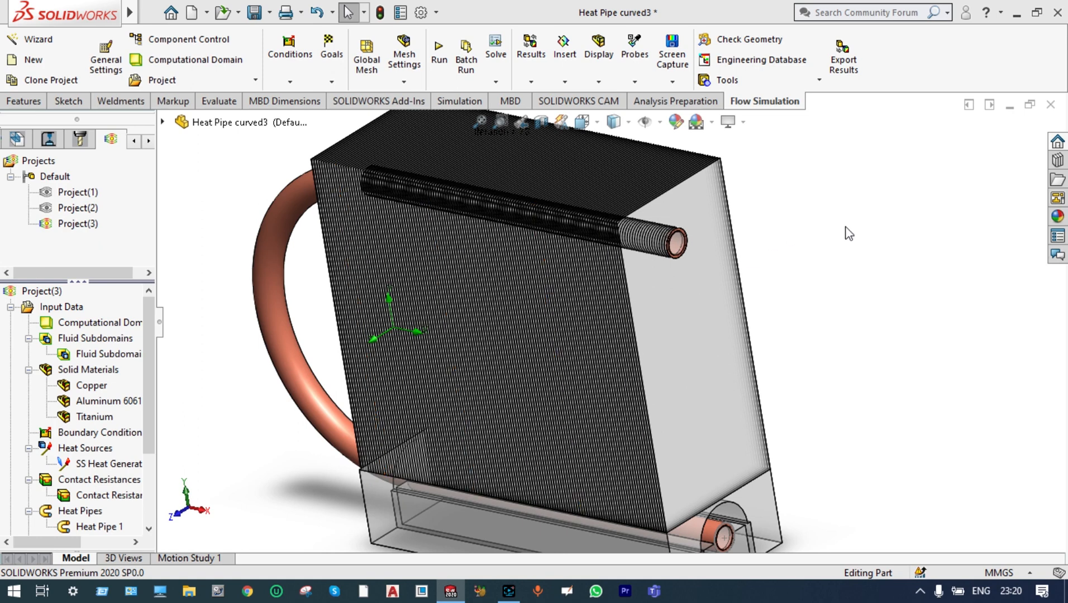
# Examine the heat pipe model from several angles, including the finned block, the curved copper pipe and the base around the lower pipe end
pyautogui.scroll(2, 848, 234)
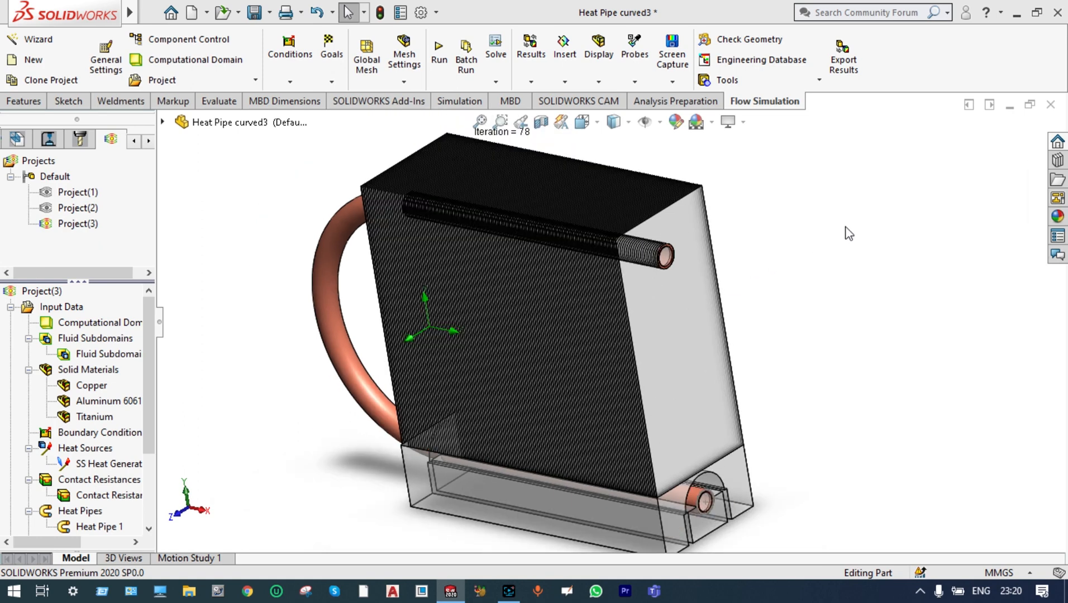
pyautogui.scroll(-2, 697, 494)
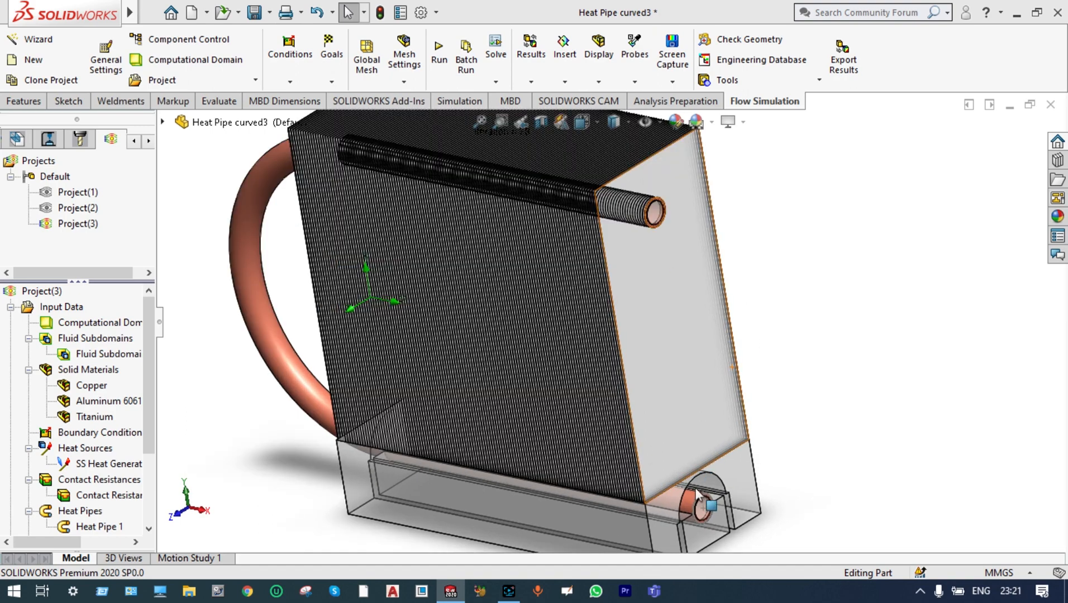
pyautogui.scroll(1, 707, 416)
pyautogui.moveTo(788, 364); pyautogui.dragTo(660, 314, button='middle')
pyautogui.scroll(-5, 660, 313)
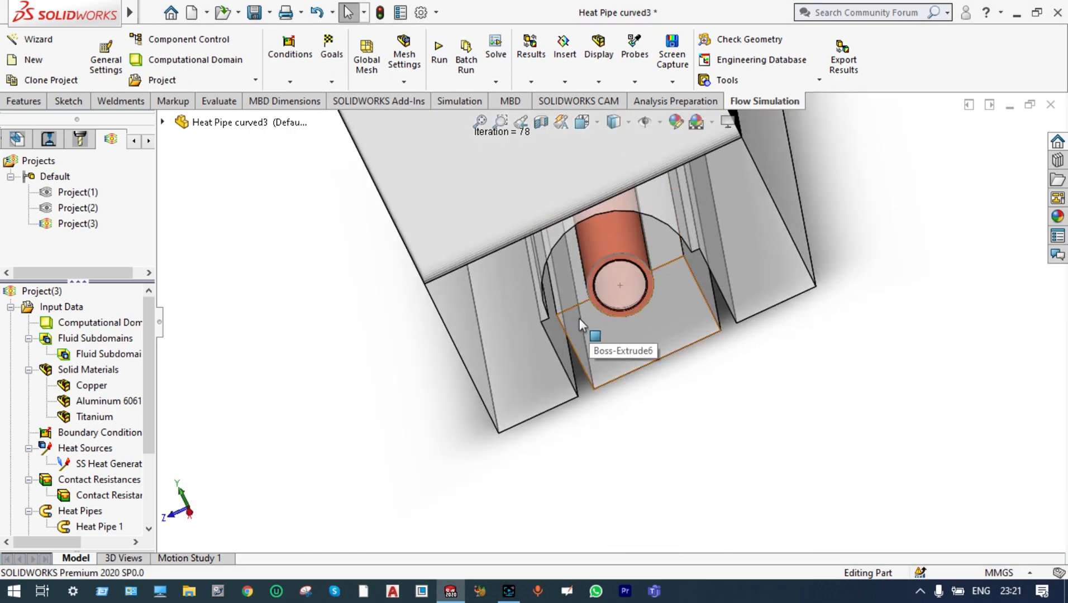
pyautogui.scroll(2, 669, 413)
pyautogui.scroll(1, 790, 399)
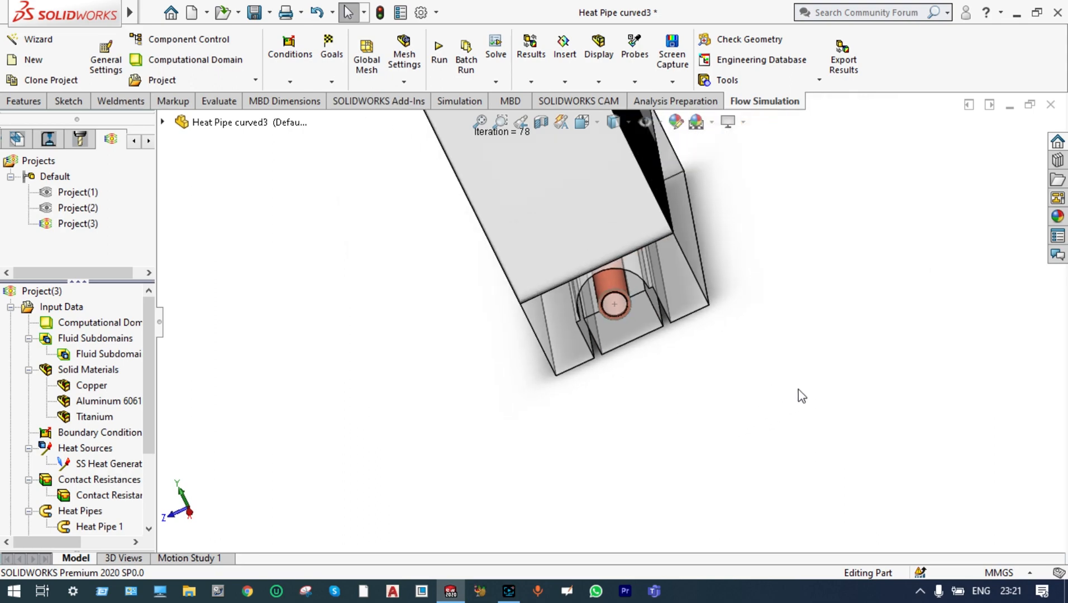
pyautogui.moveTo(799, 390); pyautogui.dragTo(707, 432, button='middle')
pyautogui.moveTo(758, 377); pyautogui.dragTo(801, 340, button='middle')
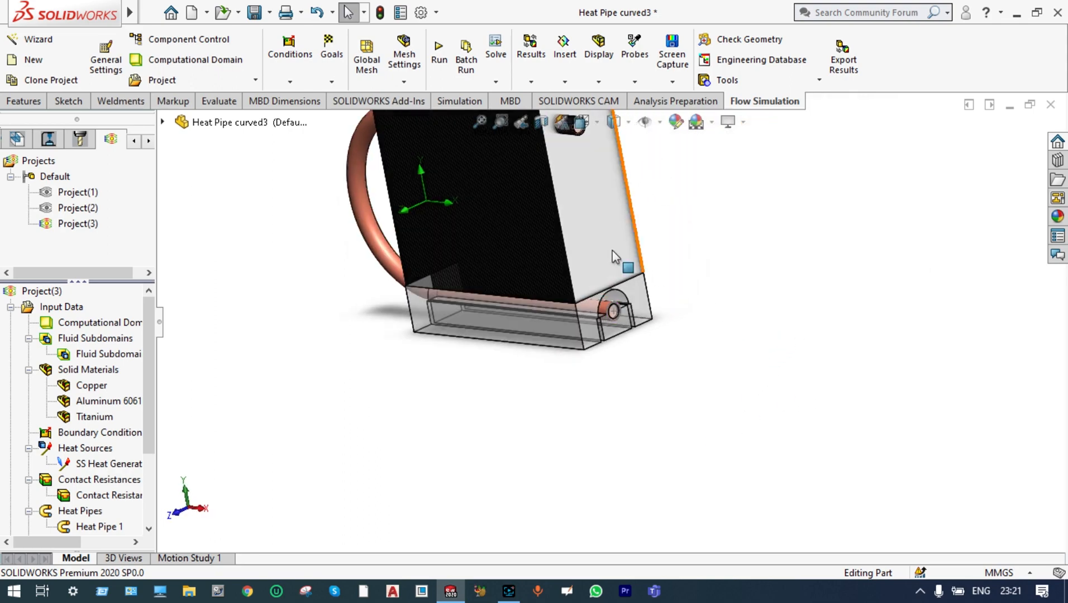
pyautogui.scroll(-3, 579, 233)
pyautogui.scroll(1, 575, 255)
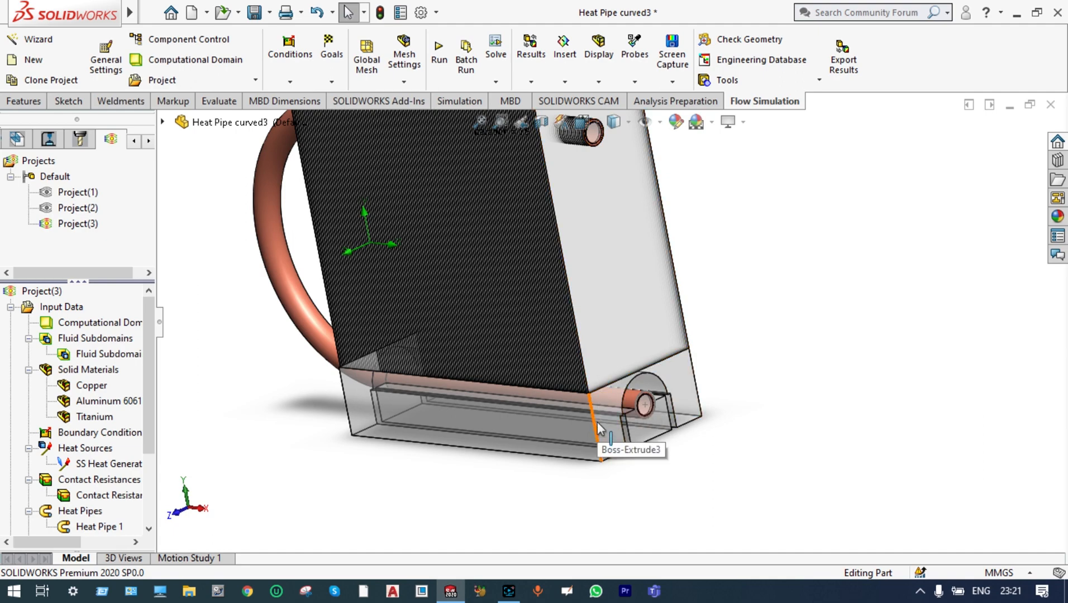
pyautogui.scroll(3, 620, 264)
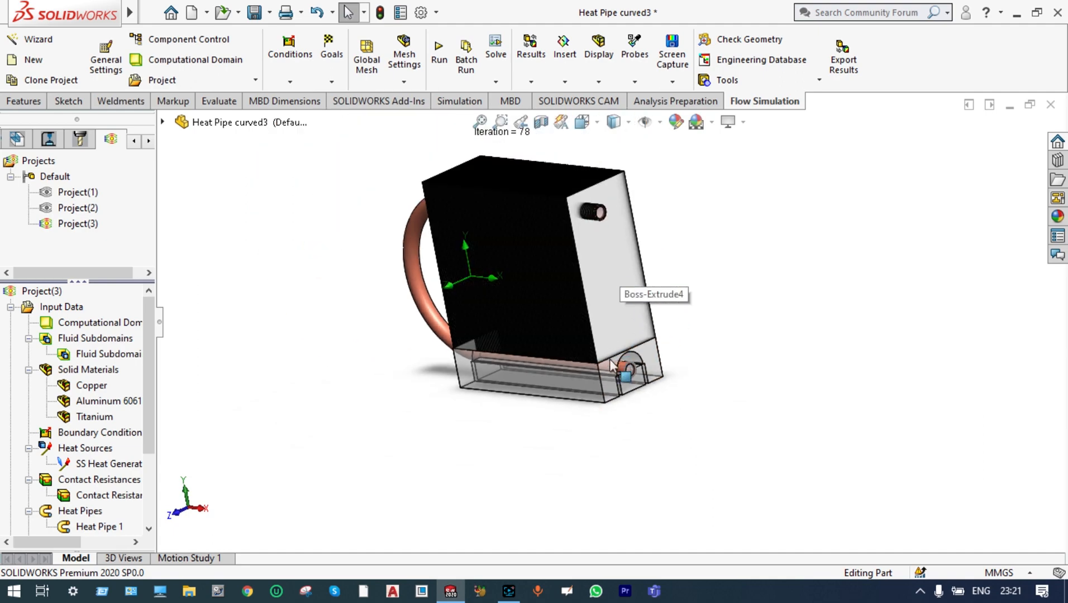
pyautogui.scroll(-4, 607, 364)
pyautogui.scroll(4, 596, 358)
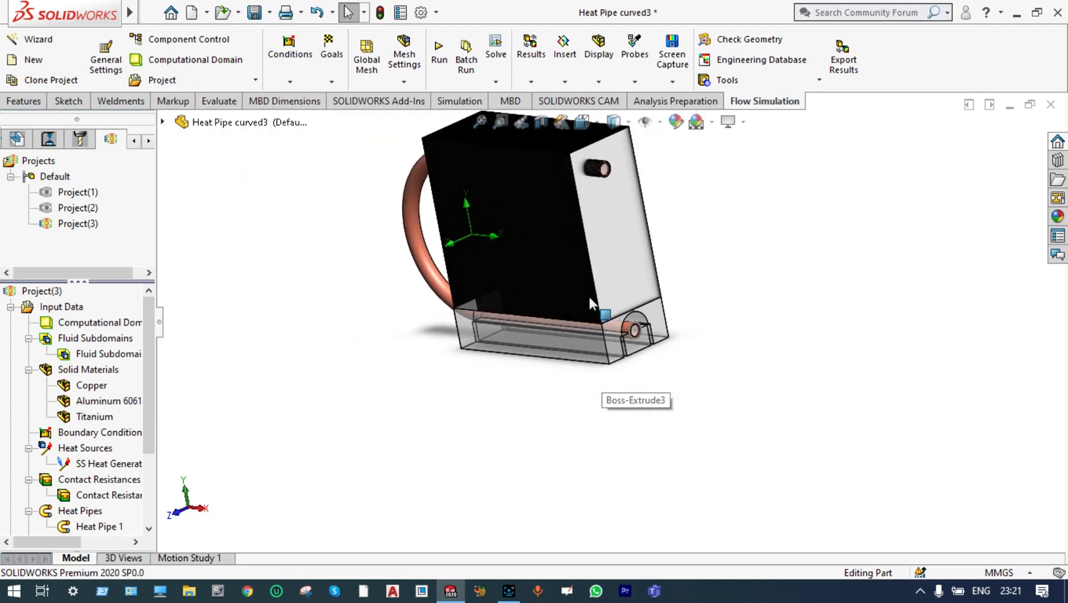
pyautogui.scroll(-2, 550, 196)
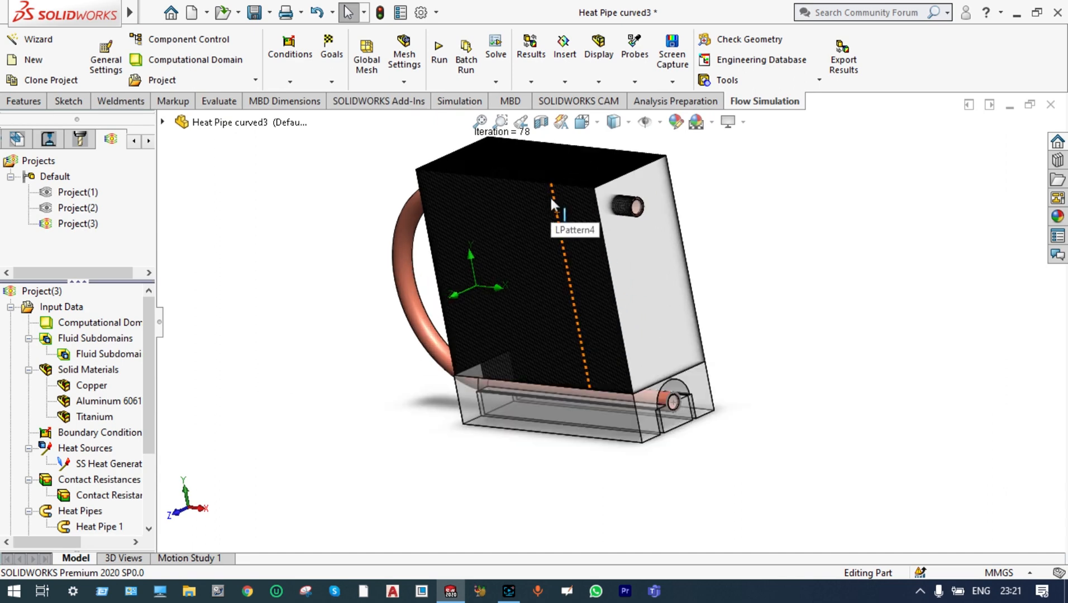
pyautogui.scroll(-2, 551, 197)
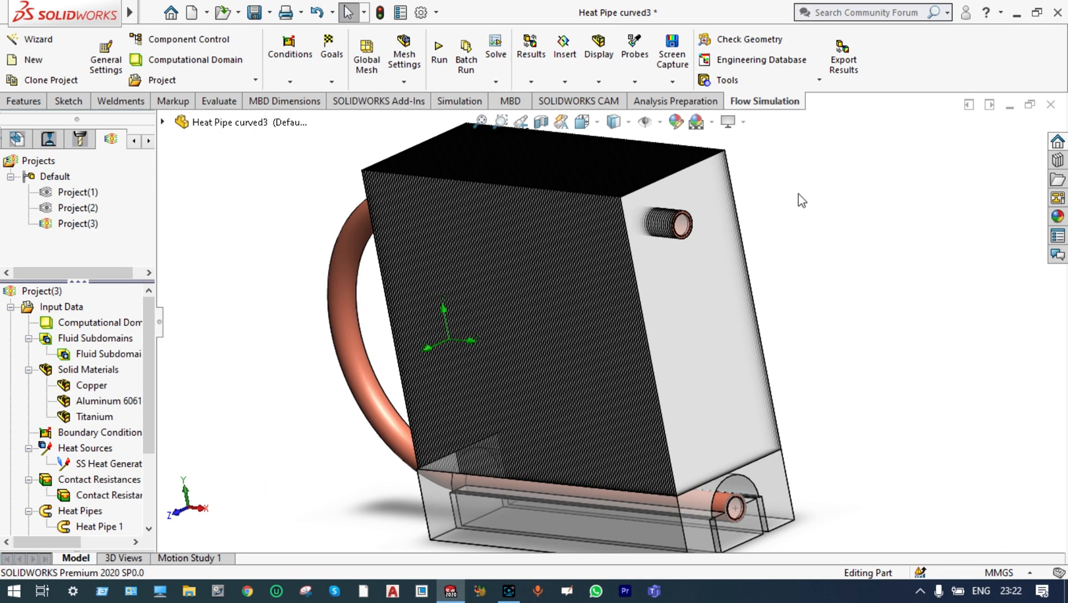
# Start a new flow simulation project with the wizard, keeping the name Project(4), and select the SI (m-kg-s) unit system
pyautogui.click(47, 39)
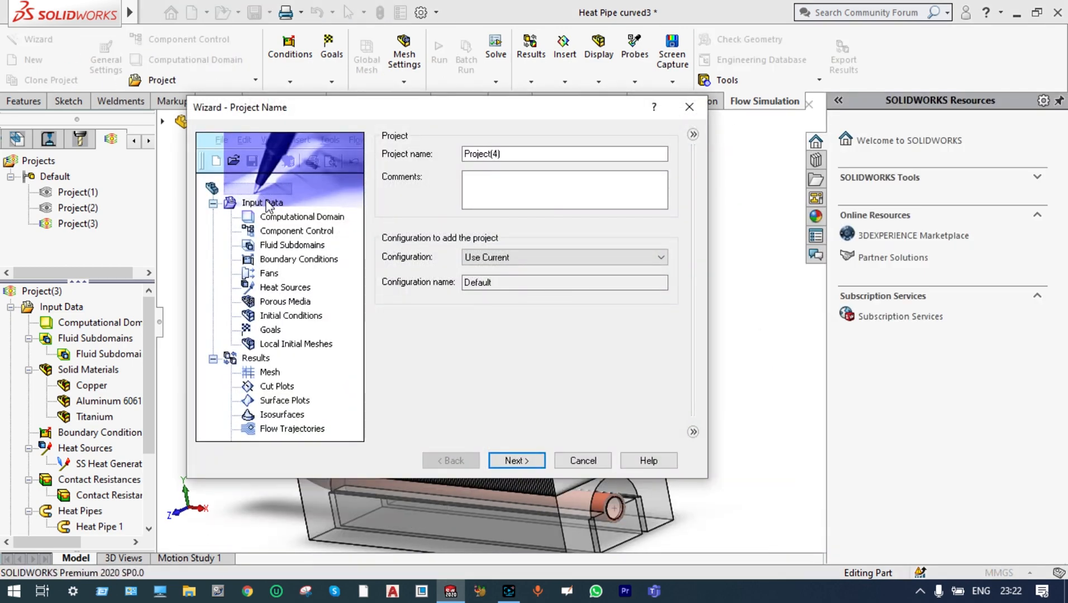
pyautogui.click(524, 459)
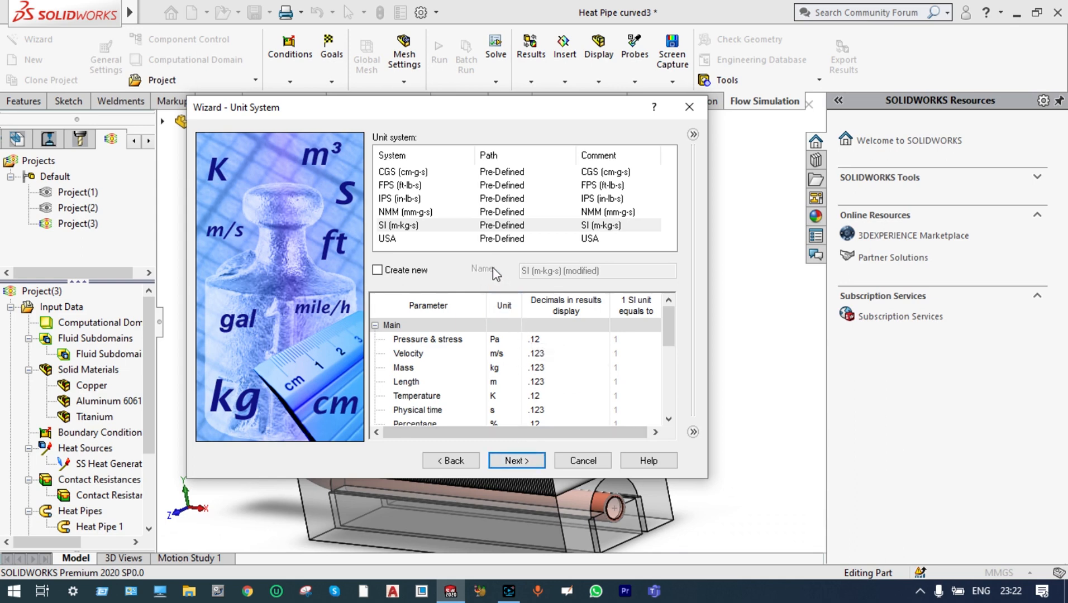
pyautogui.click(411, 229)
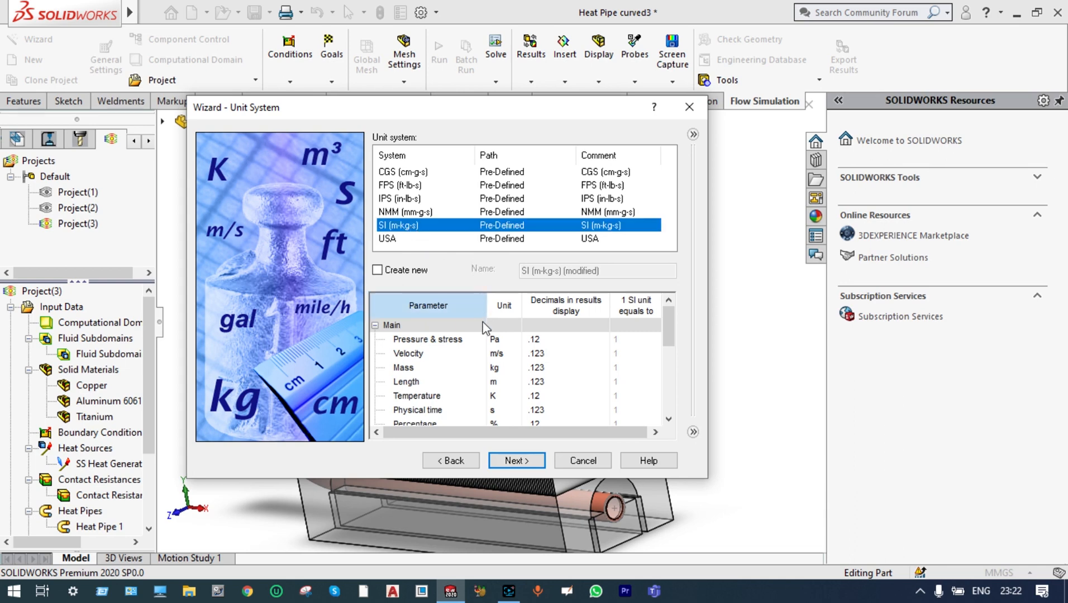
# Set the project's pressure and stress unit to bar and its temperature unit to °C
pyautogui.click(496, 339)
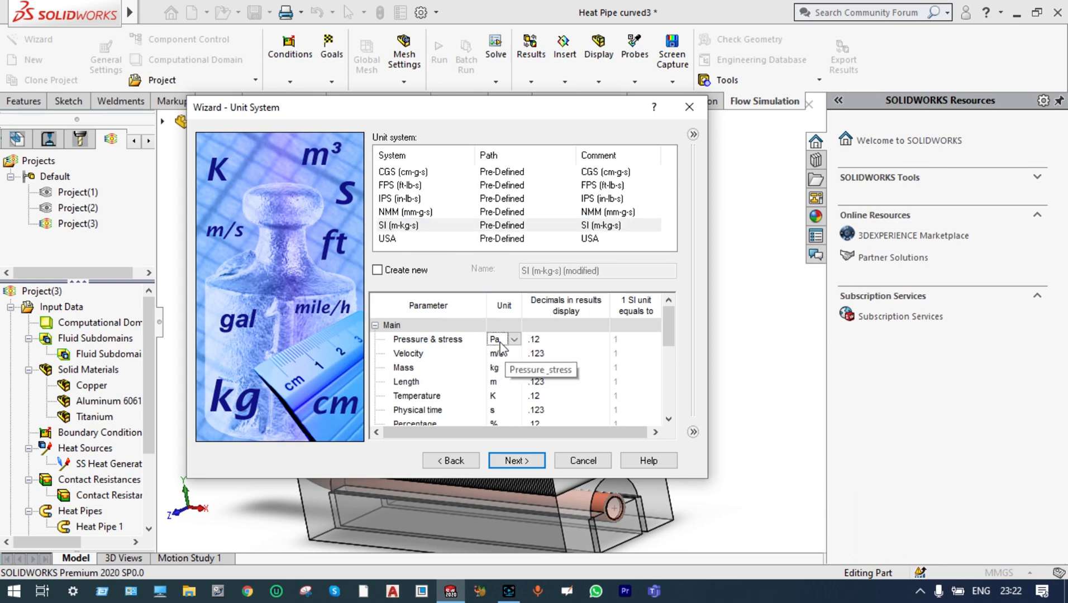
pyautogui.click(514, 341)
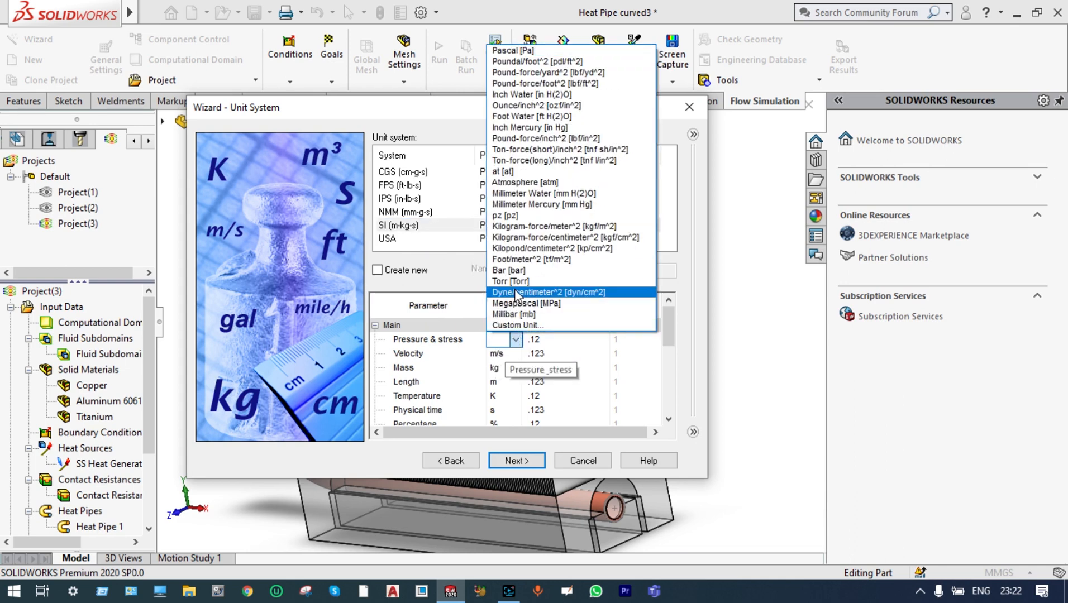
pyautogui.click(518, 271)
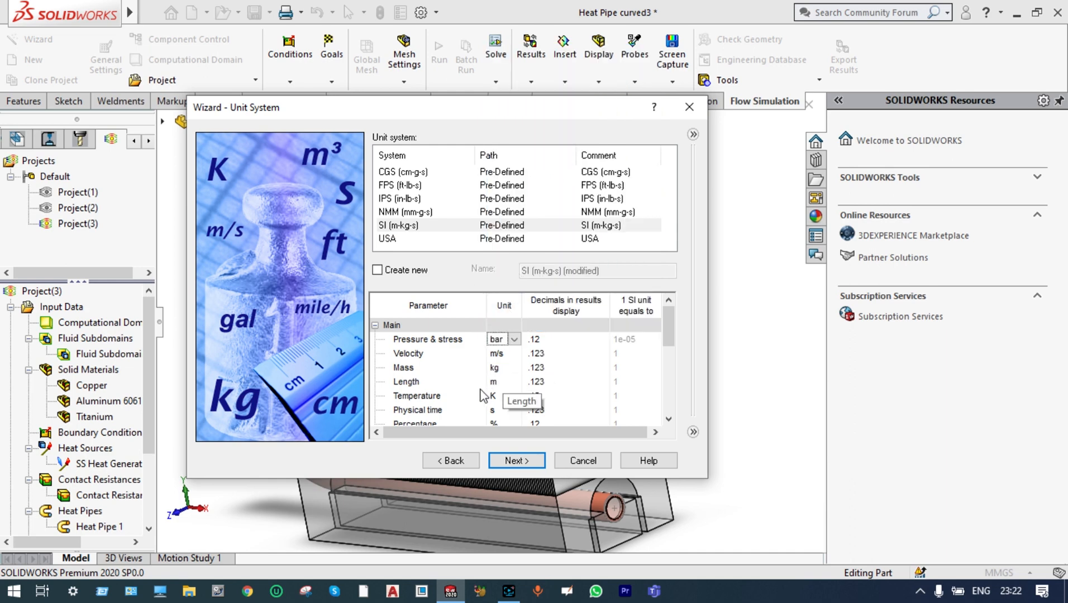
pyautogui.click(497, 397)
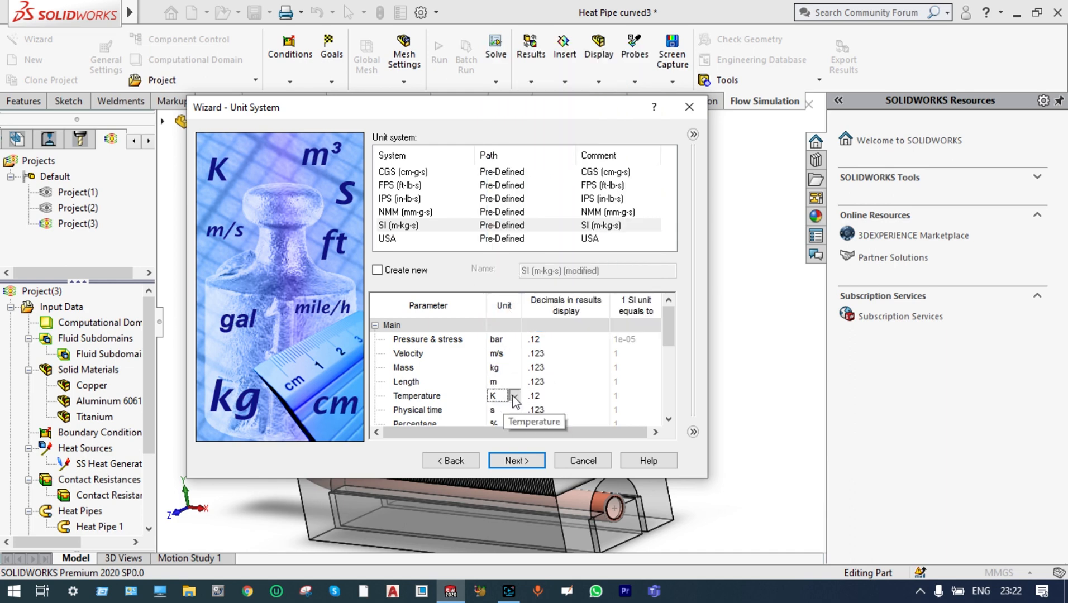
pyautogui.click(515, 396)
pyautogui.click(510, 421)
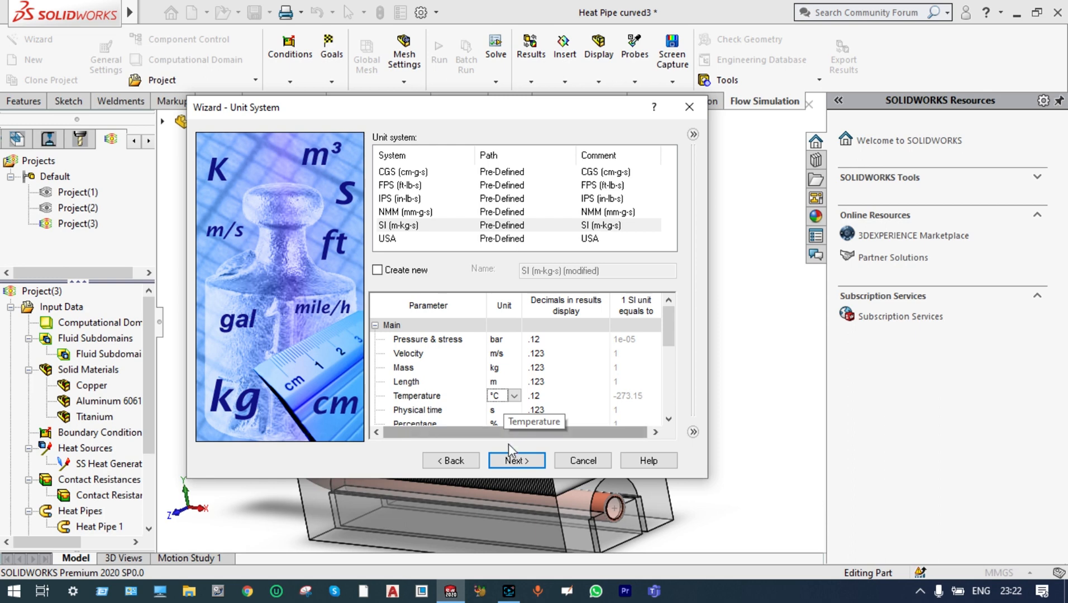
pyautogui.click(515, 462)
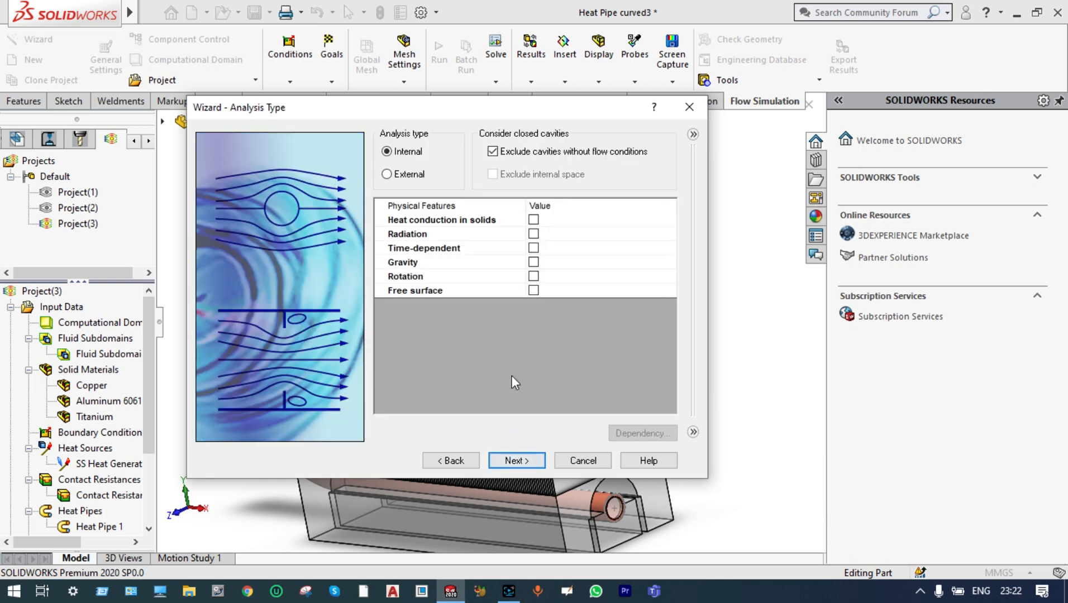
# Set the analysis type to External and enable heat conduction in solids and gravity
pyautogui.click(386, 175)
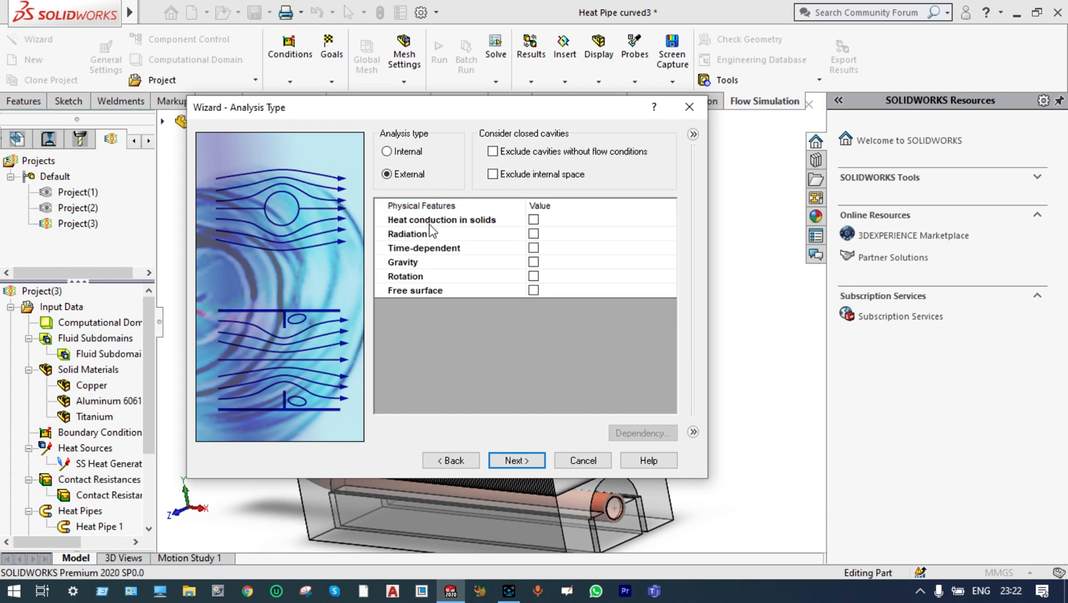
pyautogui.click(534, 220)
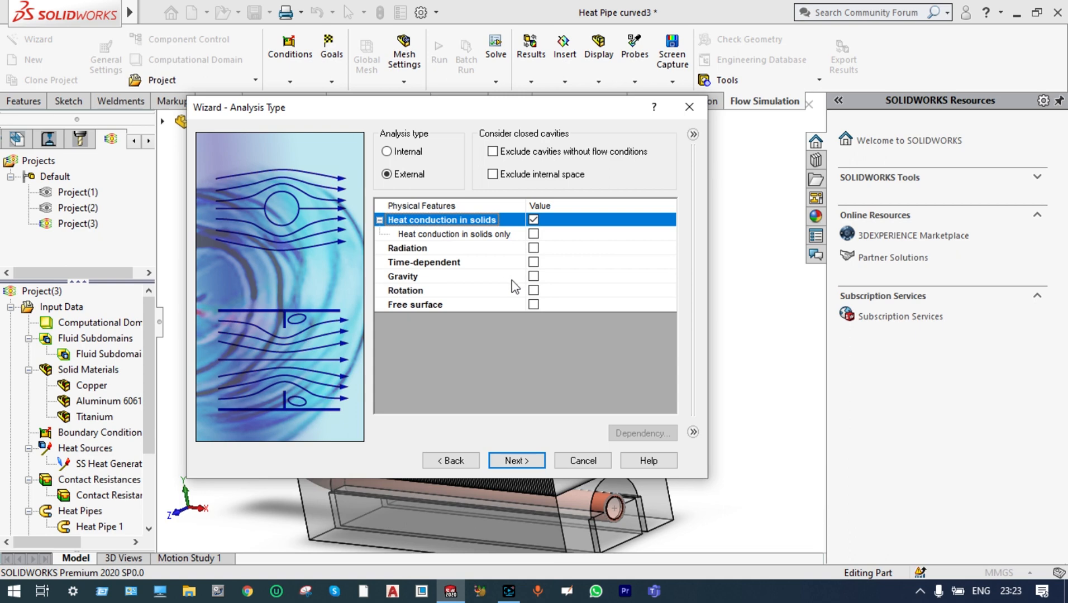
pyautogui.click(534, 277)
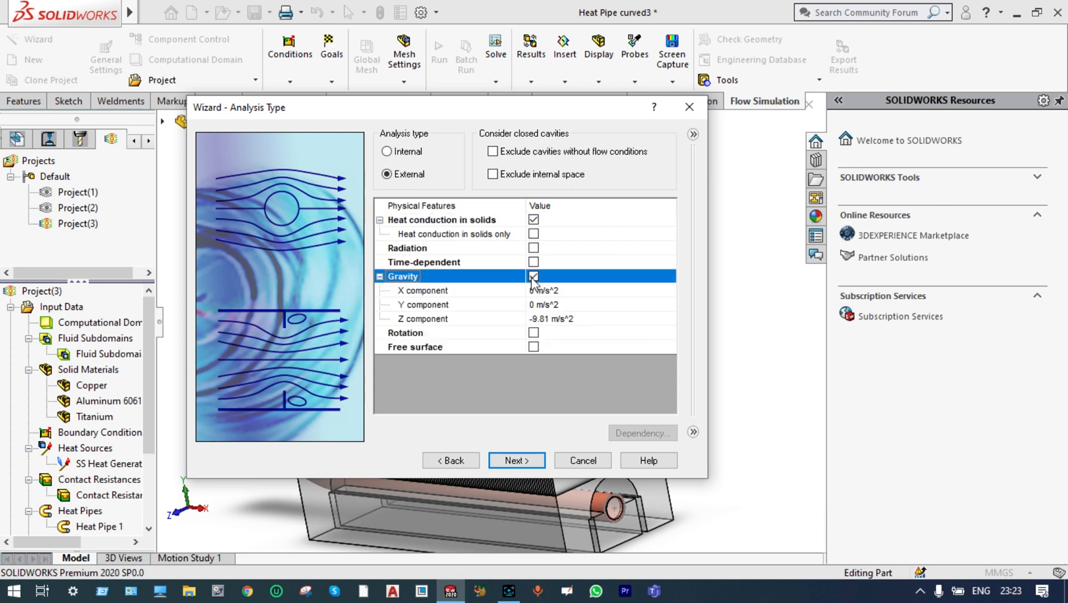
# Set the gravity's Y component to -9.18 m/s^2 and accept the analysis type settings
pyautogui.click(535, 305)
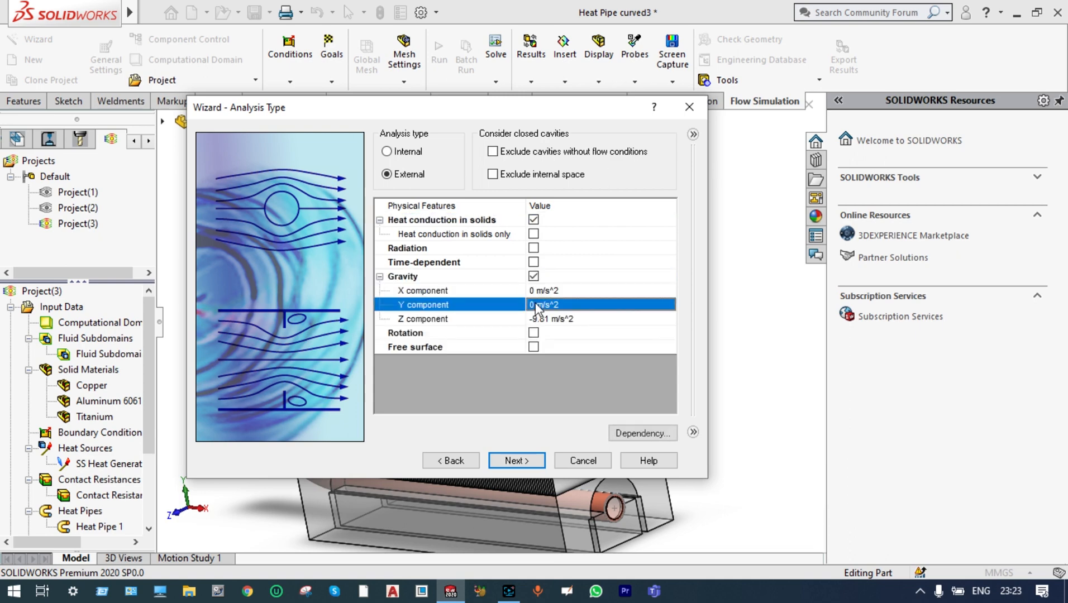
pyautogui.click(535, 303)
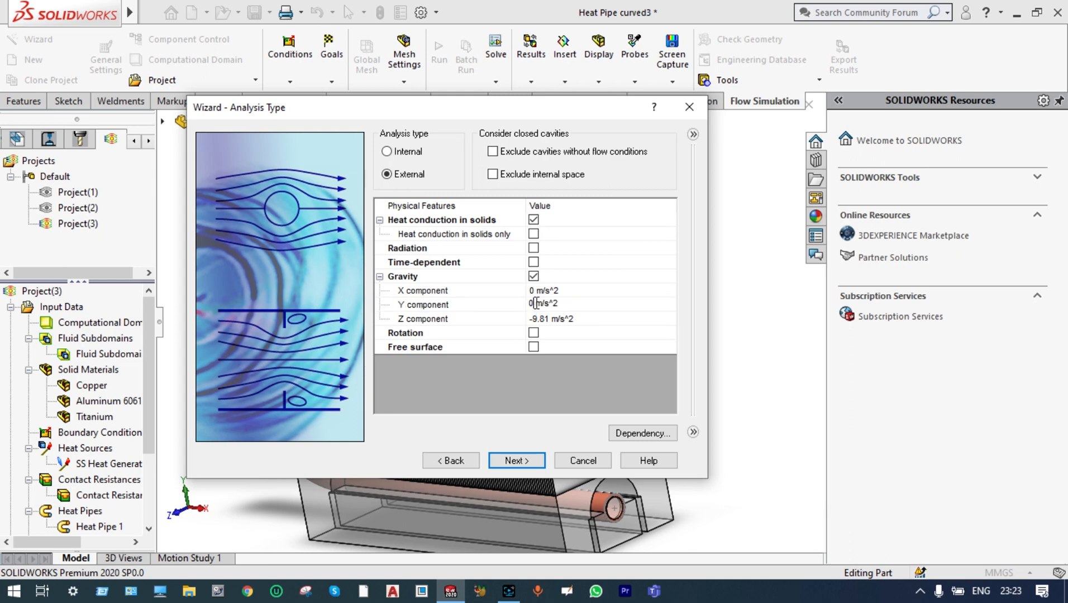
pyautogui.press('BackSpace')
pyautogui.write('-')
pyautogui.write('9')
pyautogui.write('.1')
pyautogui.write('81')
pyautogui.click(536, 460)
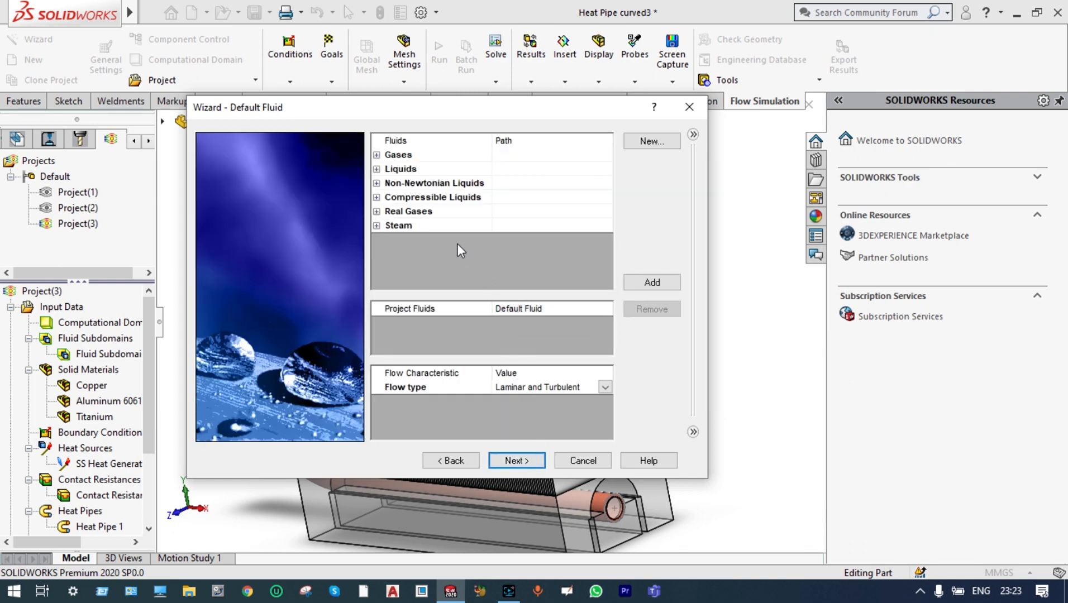
# Add the pre-defined liquid Water and the pre-defined gas Air as project fluids, keeping Liquids as the default fluid type
pyautogui.click(377, 169)
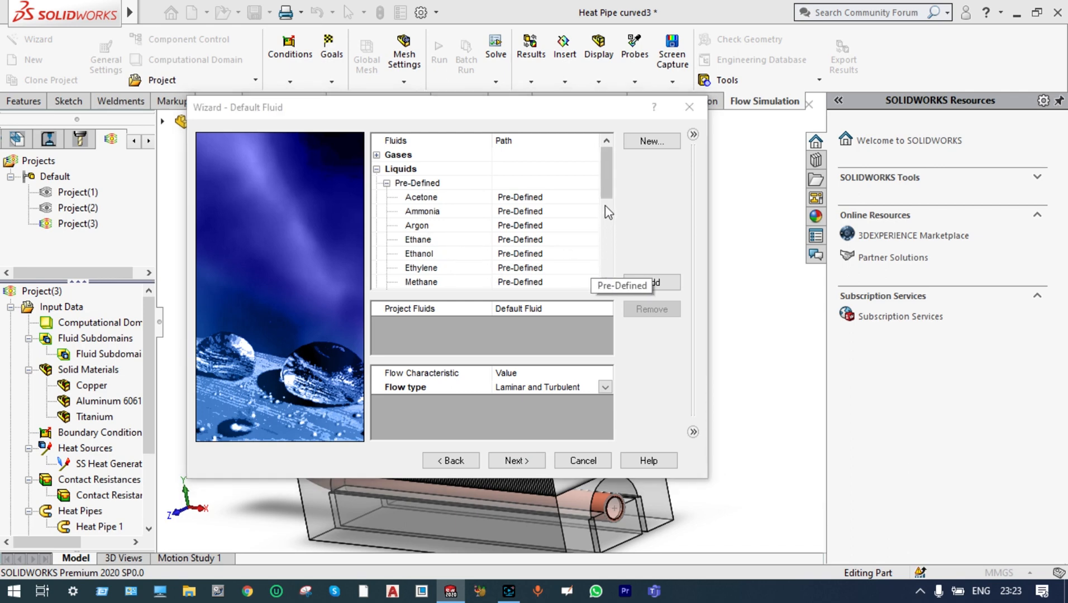
pyautogui.moveTo(610, 200); pyautogui.dragTo(617, 256)
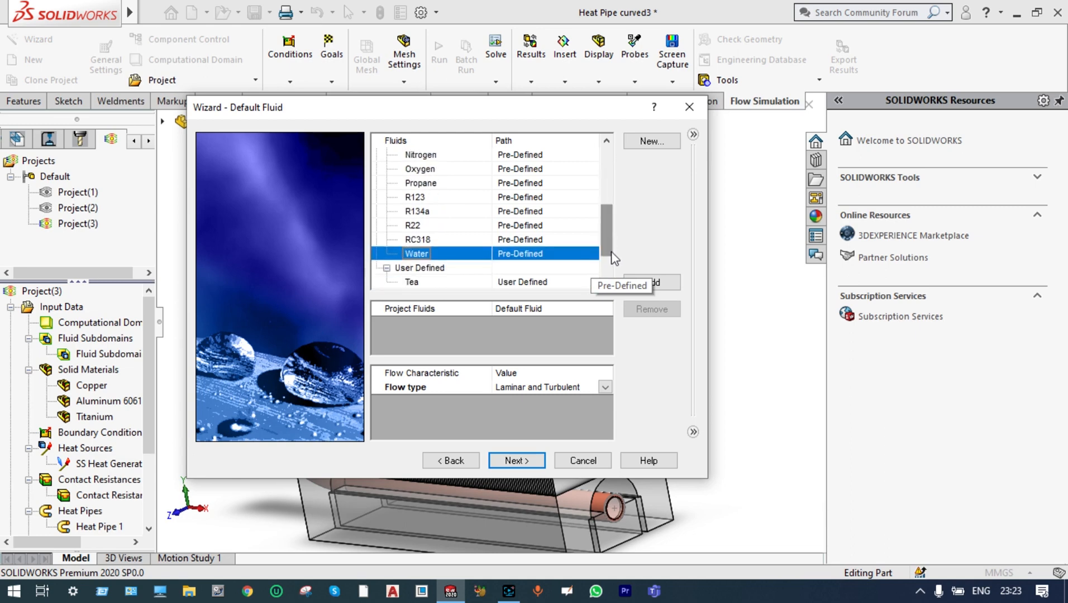
pyautogui.doubleClick(483, 255)
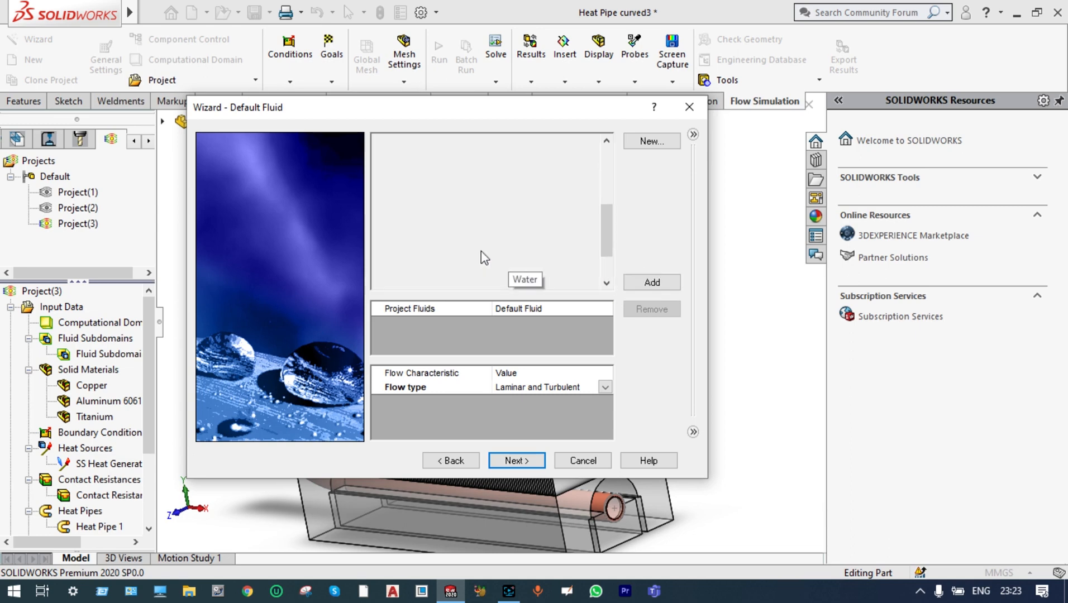
pyautogui.moveTo(609, 236); pyautogui.dragTo(606, 167)
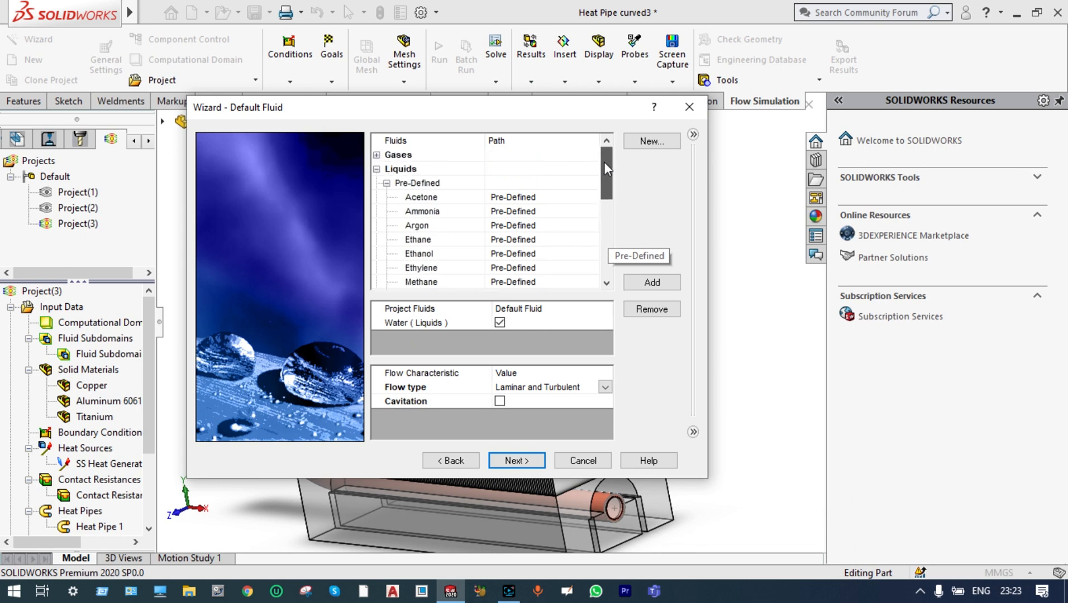
pyautogui.click(377, 155)
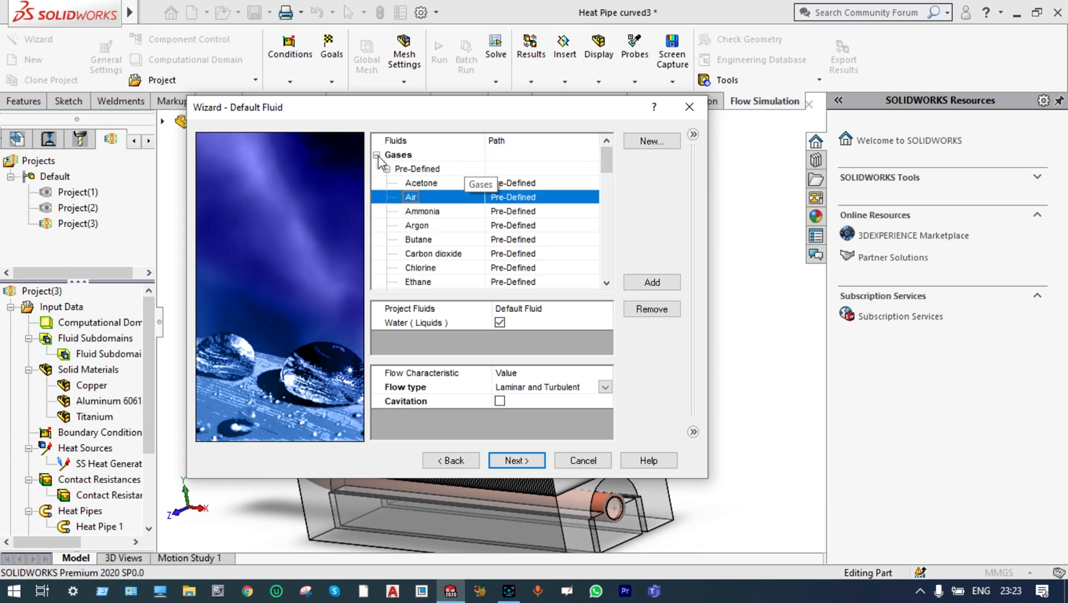
pyautogui.doubleClick(418, 196)
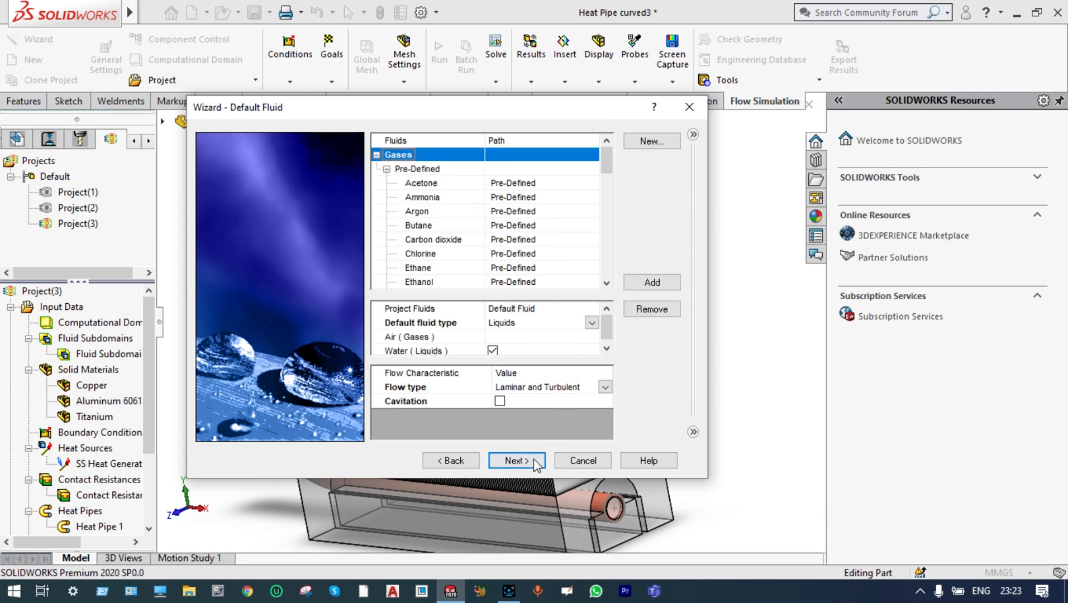
pyautogui.click(516, 460)
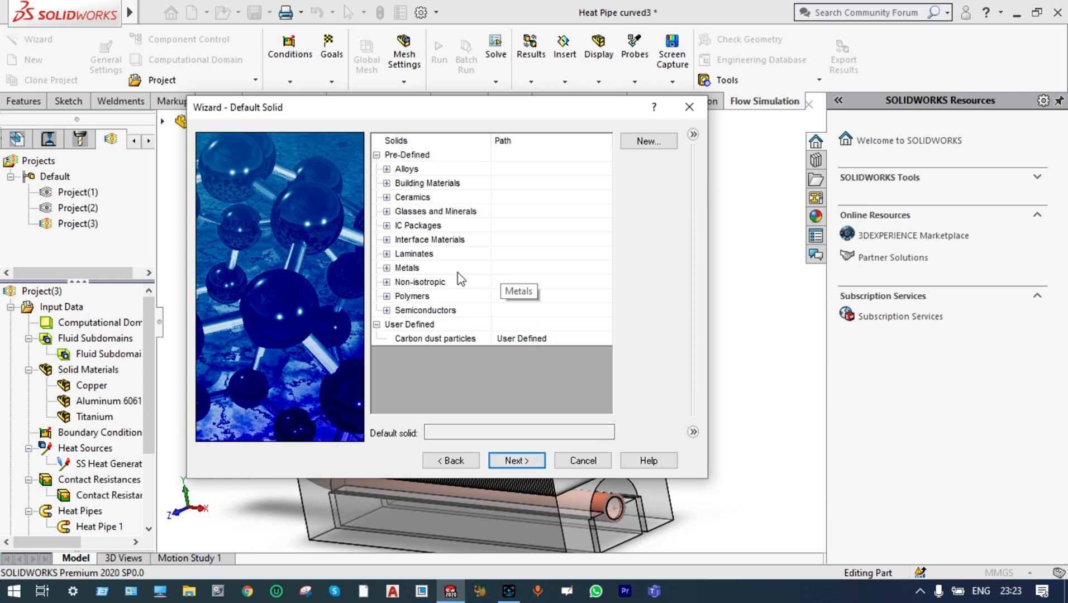
# Choose Copper from the pre-defined metals as the default solid and continue to the wall conditions
pyautogui.click(387, 268)
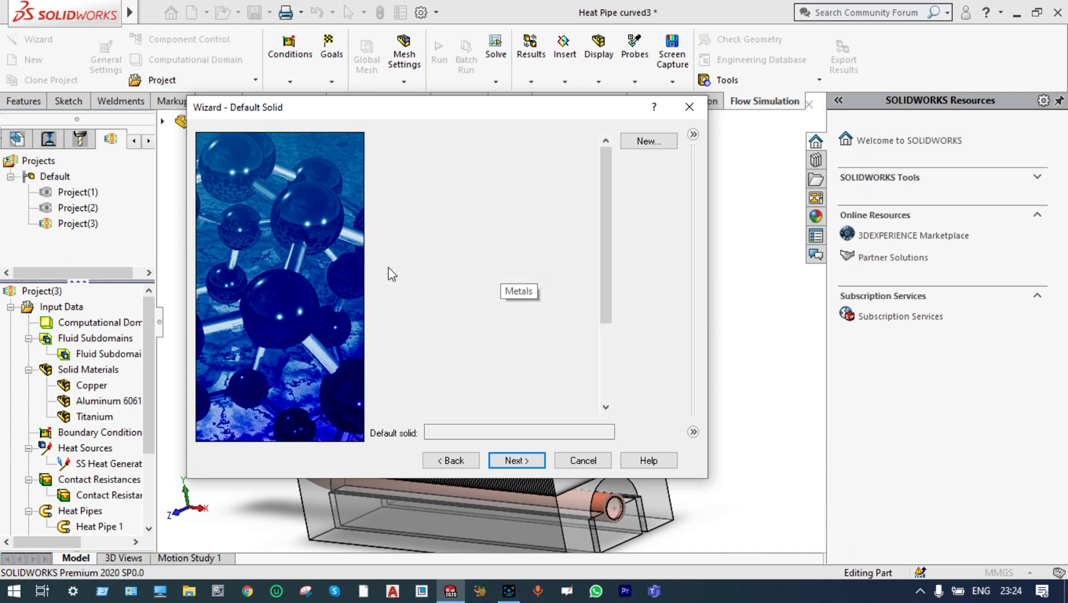
pyautogui.click(412, 296)
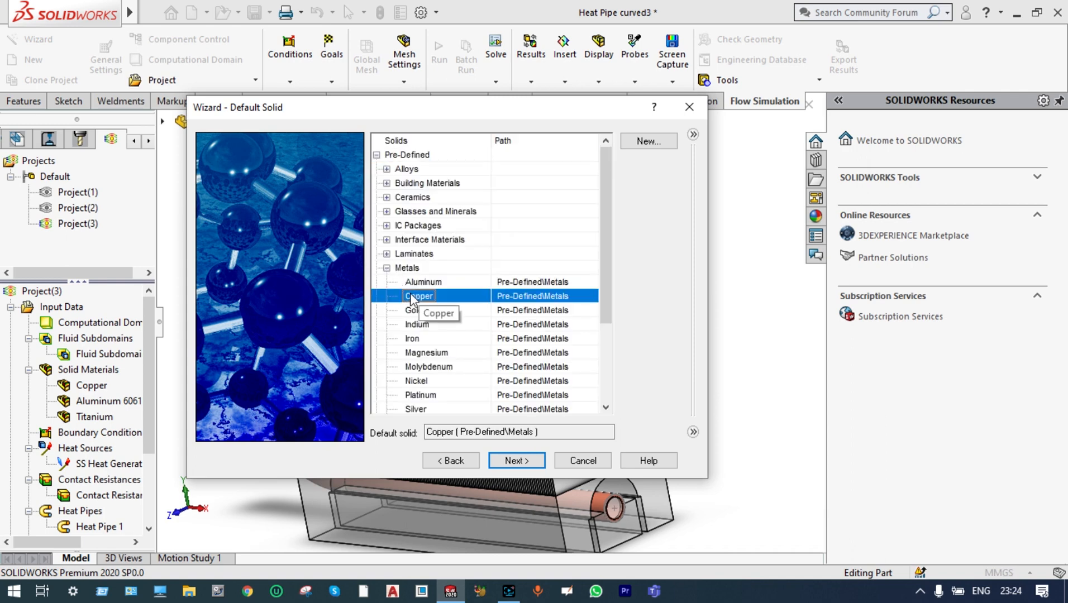
pyautogui.click(505, 465)
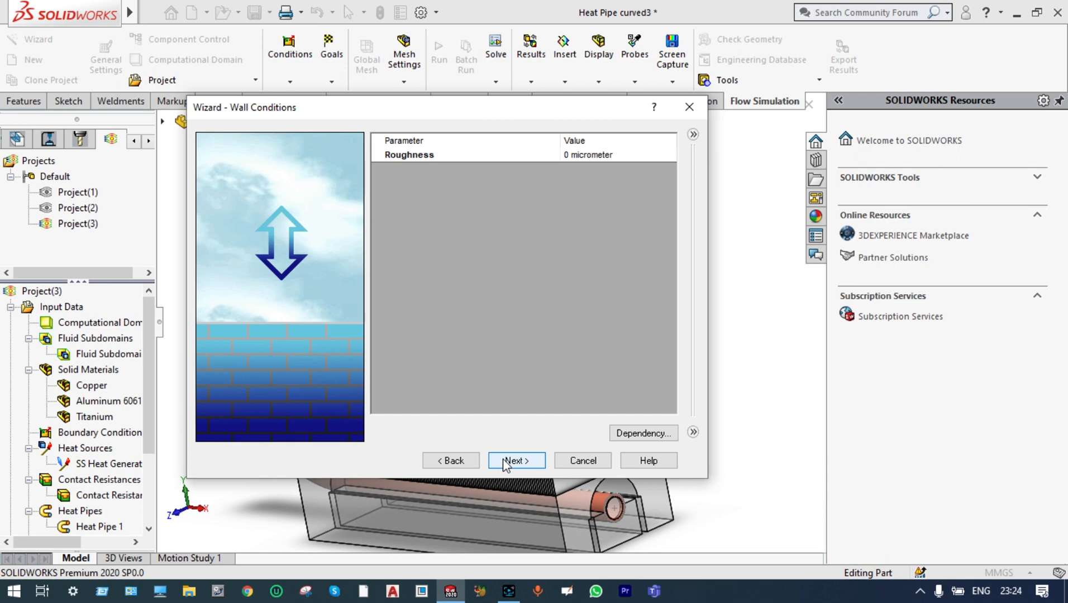
# Accept the wall conditions and set the initial ambient temperature to 30 °C
pyautogui.click(503, 460)
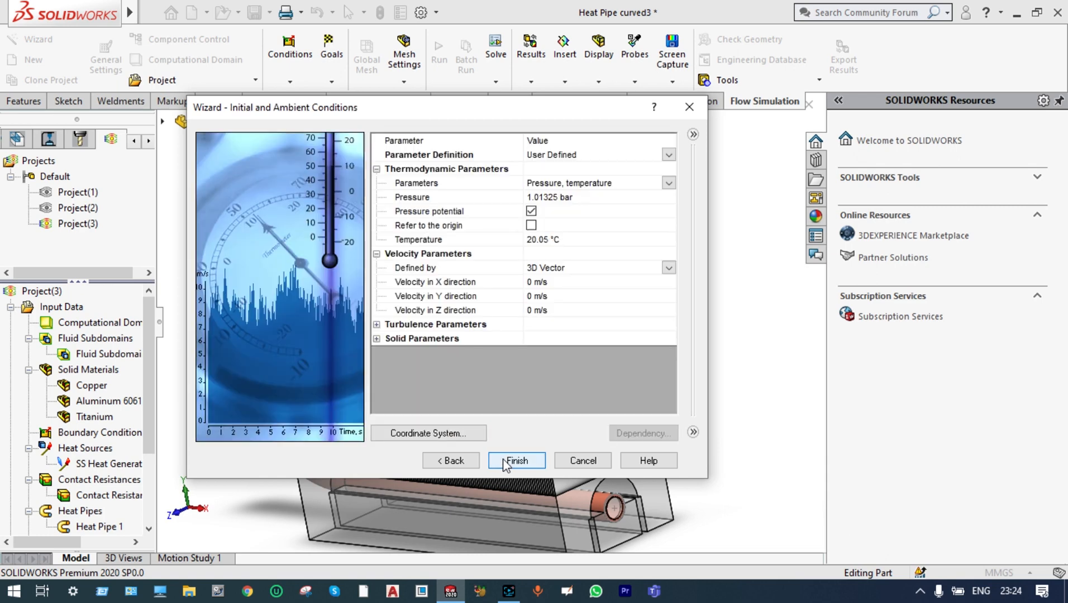
pyautogui.click(552, 241)
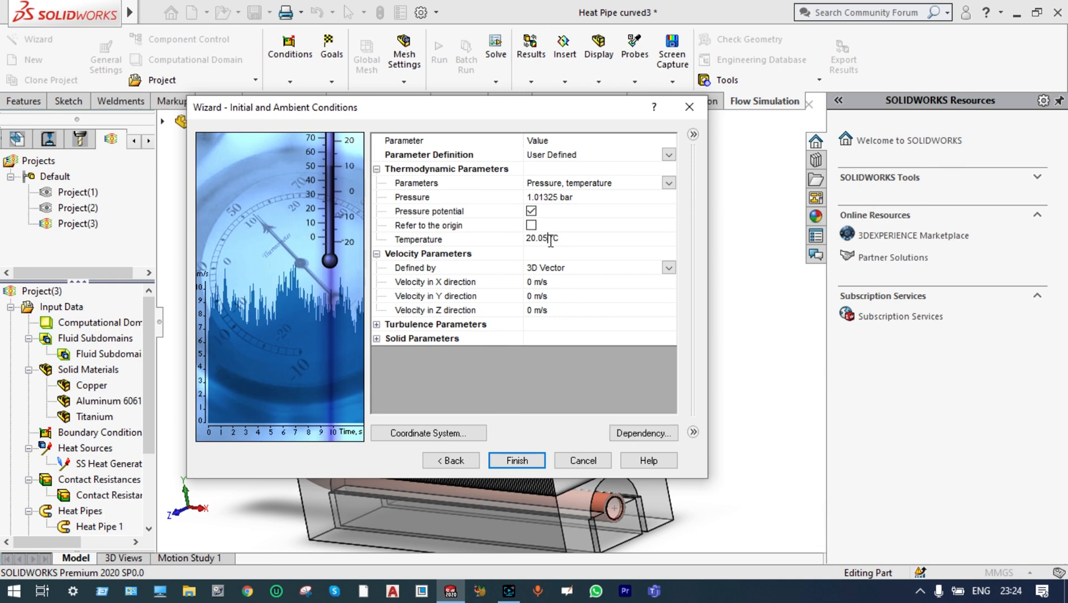
pyautogui.press('BackSpace')
pyautogui.press('BackSpace')
pyautogui.press('BackSpace')
pyautogui.press('BackSpace')
pyautogui.press('BackSpace')
pyautogui.write('30')
# Set the initial solid temperature to 30 °C and finish creating the project
pyautogui.click(377, 339)
pyautogui.click(551, 350)
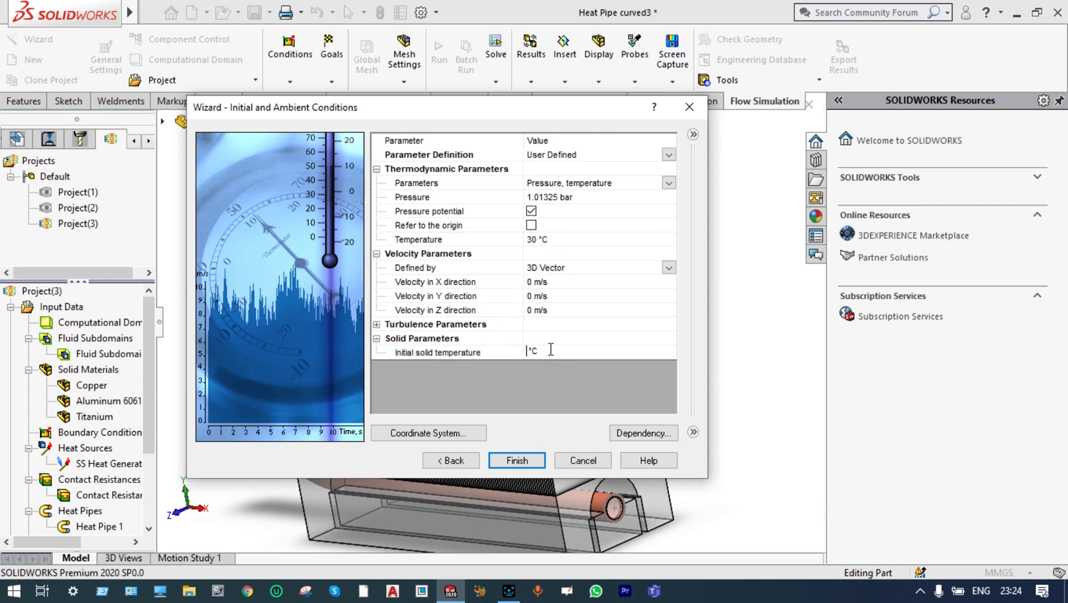
pyautogui.write('30')
pyautogui.click(528, 464)
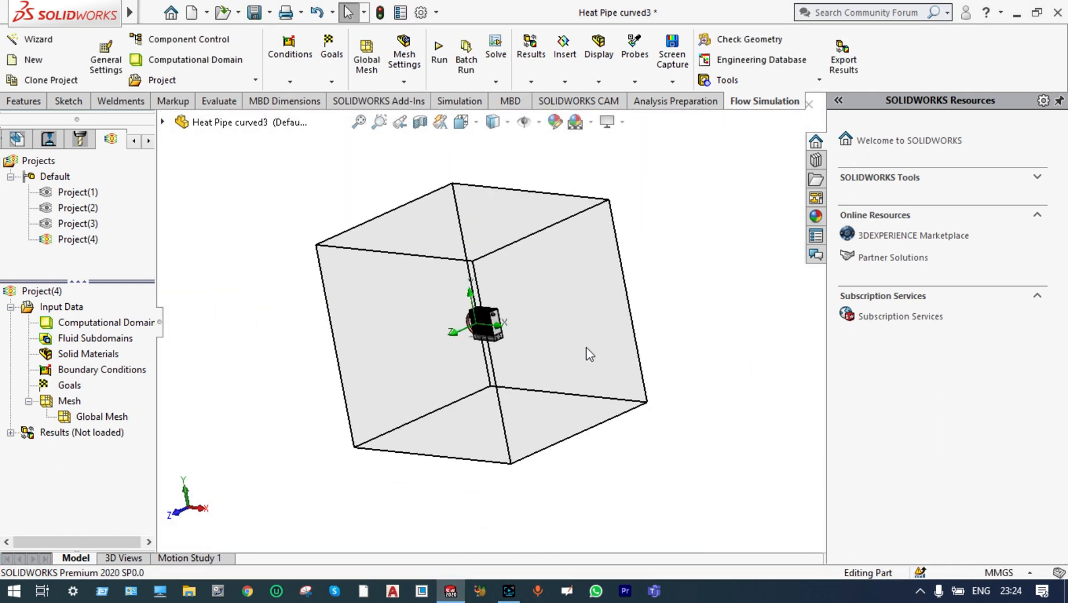
# Shrink the computational domain around the model to about -0.147 to 0.312 m in X and -0.156 to 0.236 m in Y
pyautogui.click(462, 123)
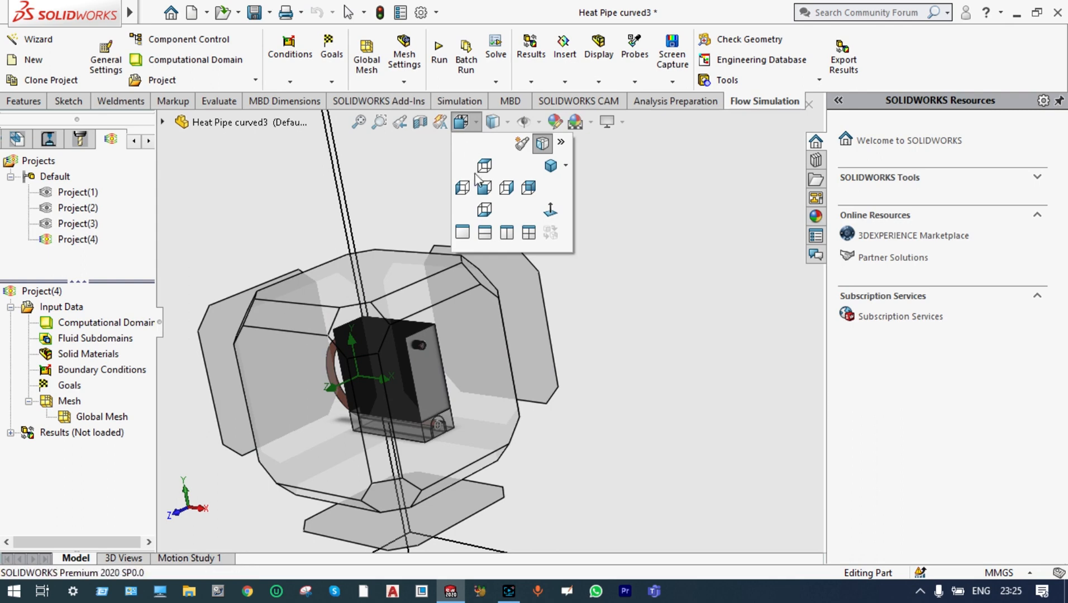
pyautogui.click(480, 186)
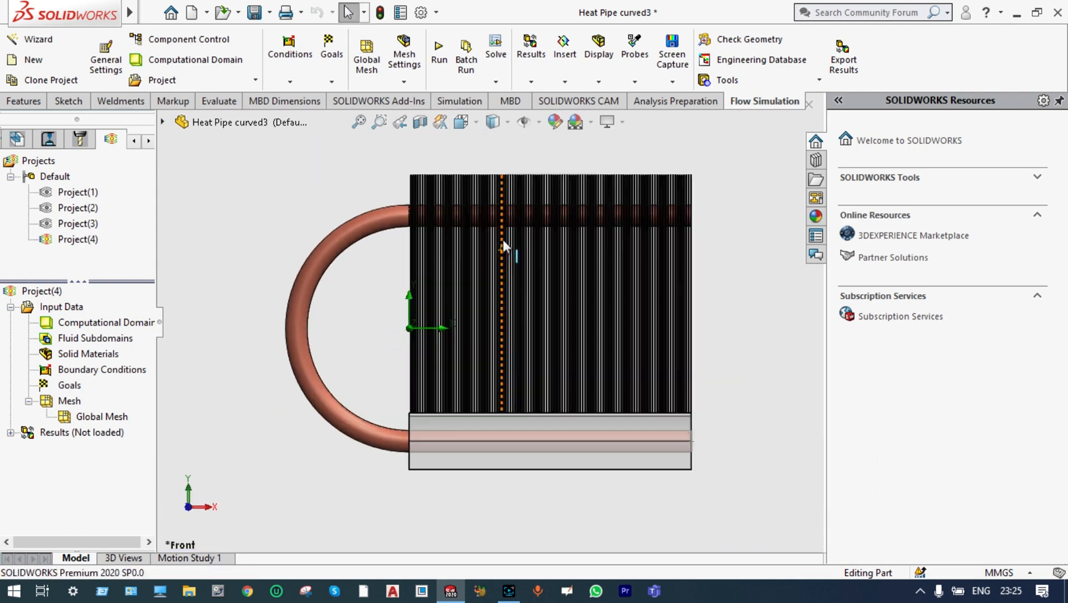
pyautogui.scroll(11, 503, 240)
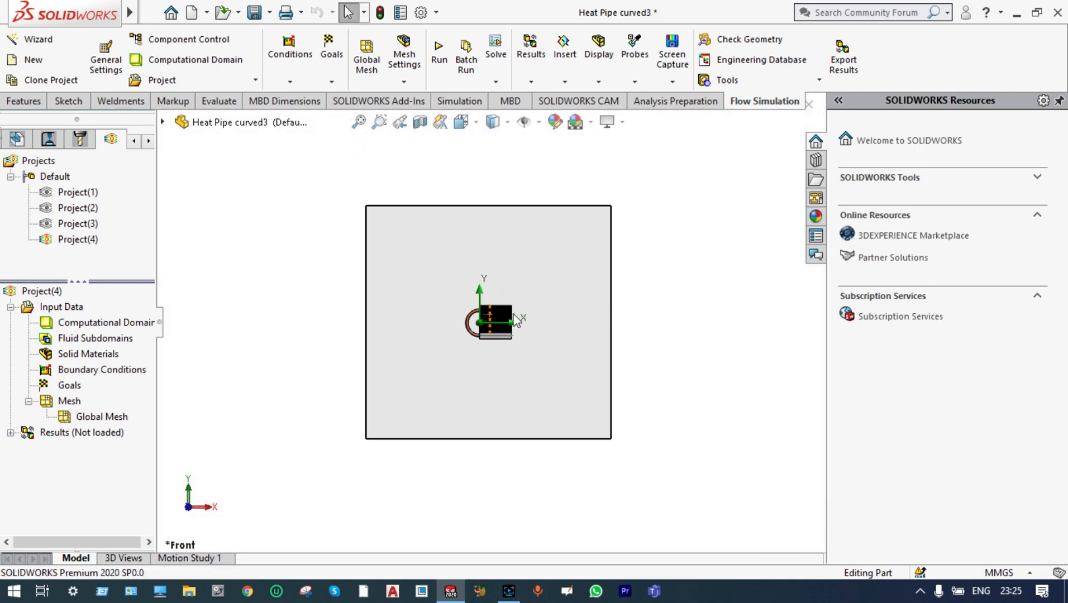
pyautogui.rightClick(100, 324)
pyautogui.click(161, 332)
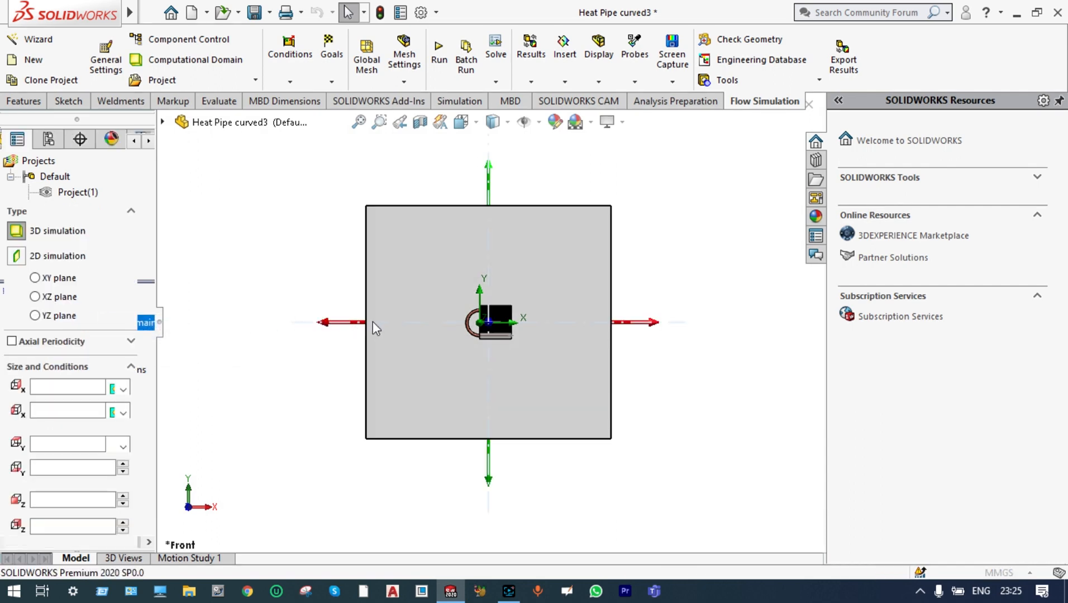
pyautogui.moveTo(346, 326); pyautogui.dragTo(420, 341)
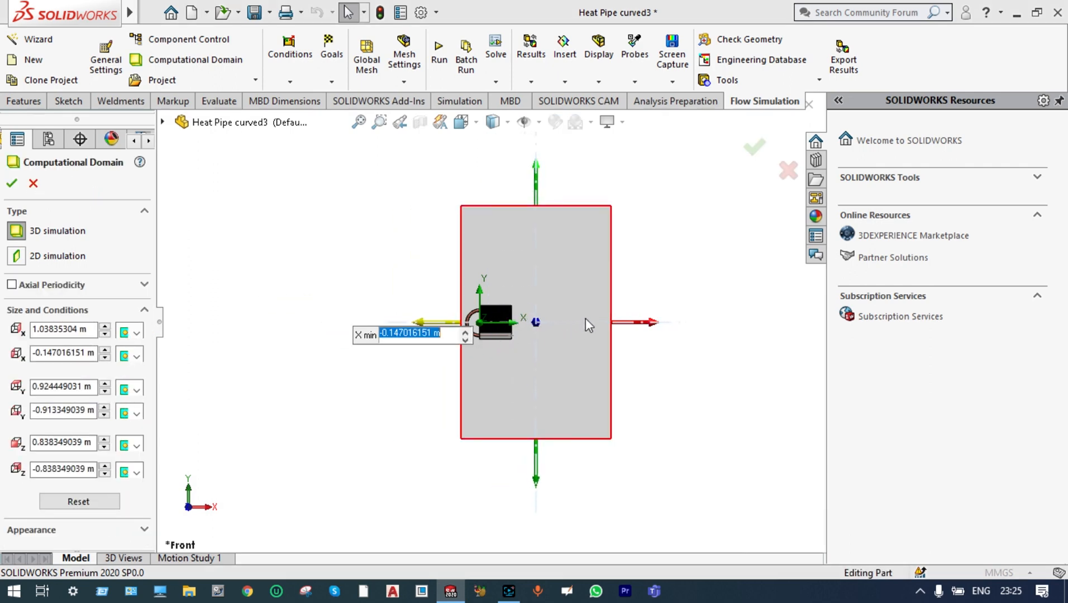
pyautogui.moveTo(617, 330); pyautogui.dragTo(556, 338)
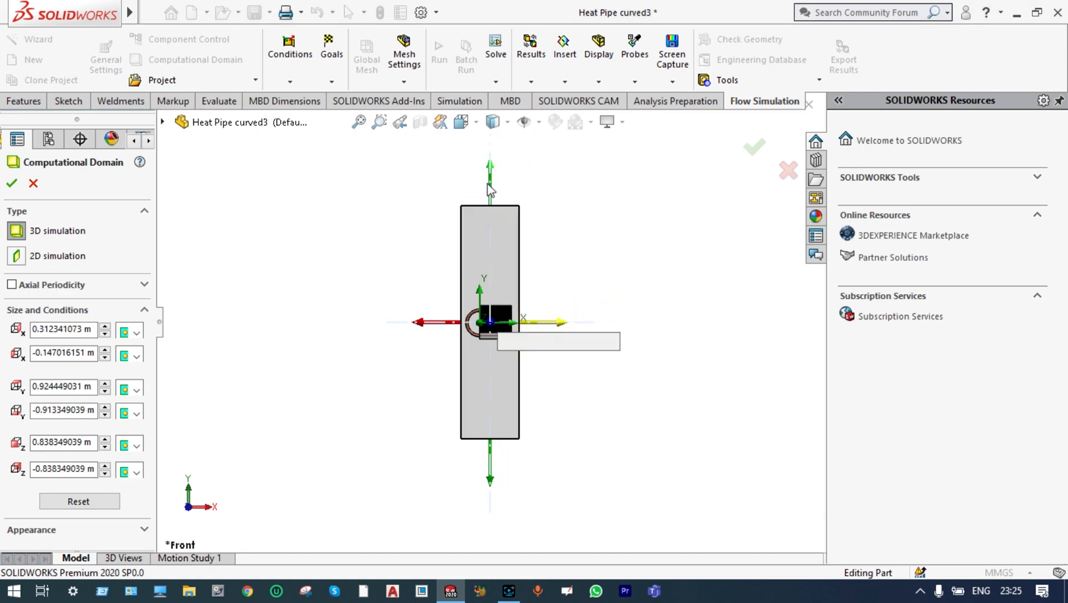
pyautogui.moveTo(490, 192); pyautogui.dragTo(491, 258)
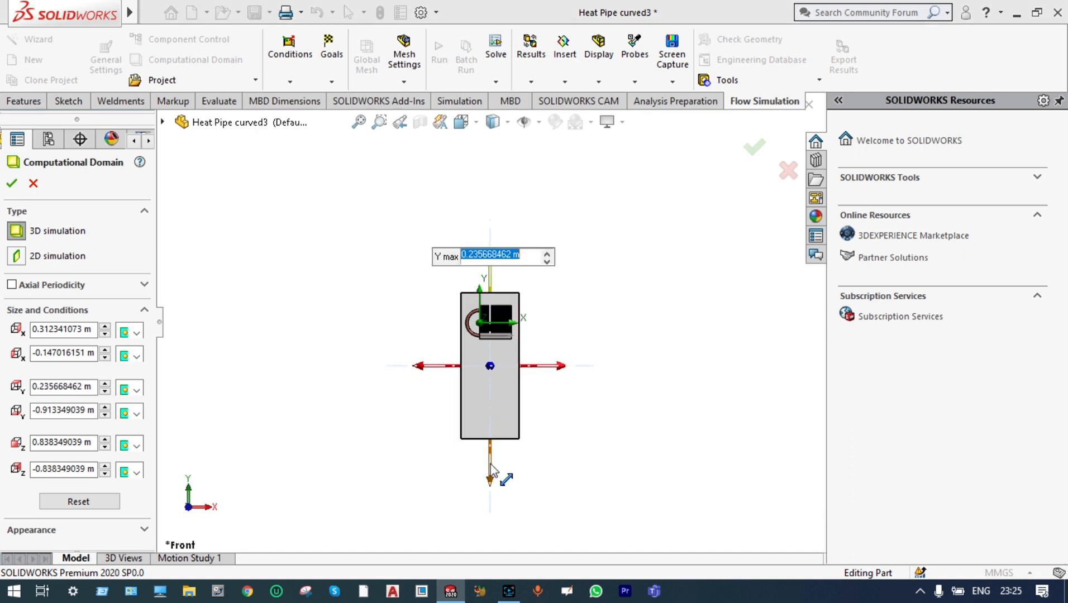
pyautogui.moveTo(495, 476); pyautogui.dragTo(514, 405)
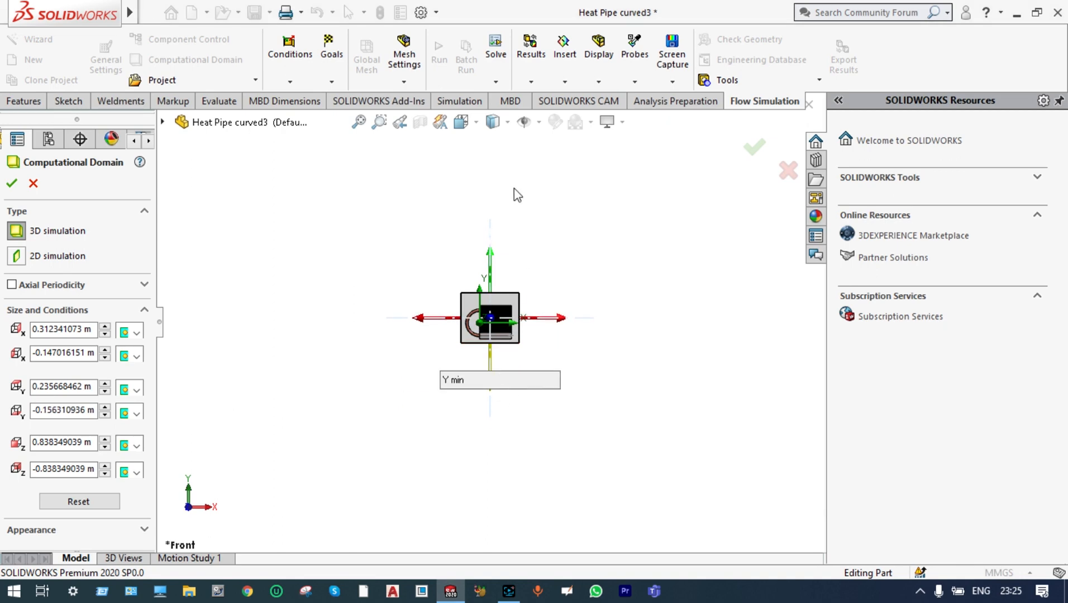
# Shrink the computational domain's Z extent to about -0.092 to 0.086 m and accept the new domain size
pyautogui.click(479, 125)
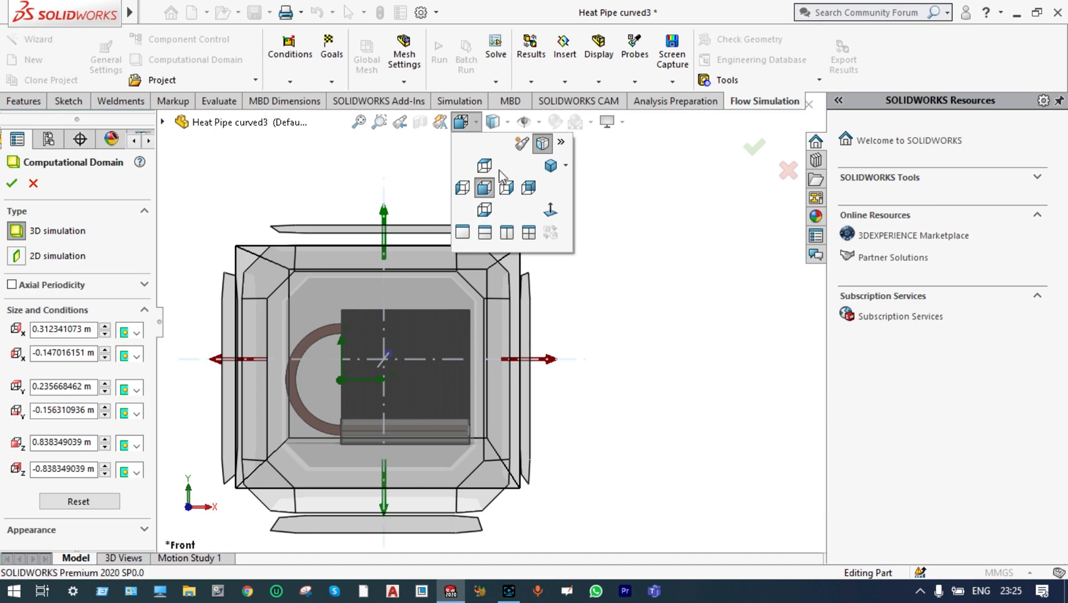
pyautogui.click(508, 189)
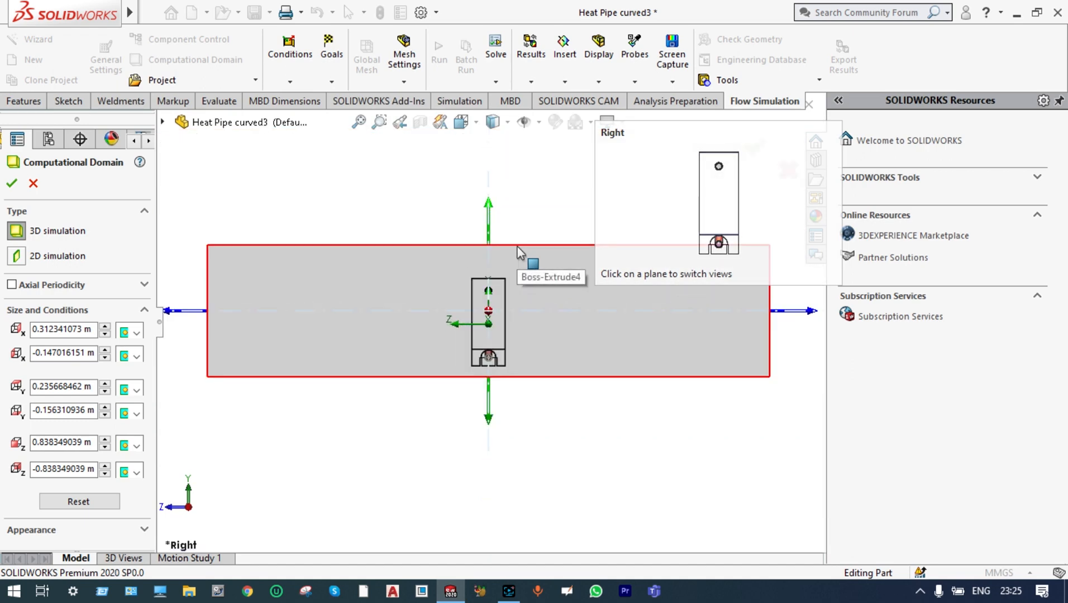
pyautogui.scroll(2, 454, 263)
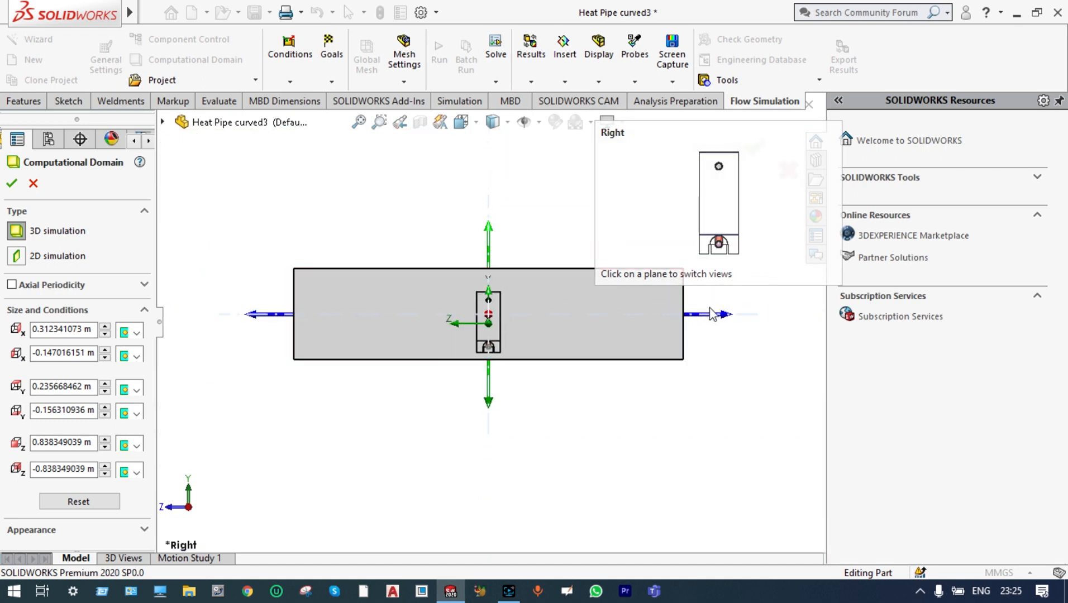
pyautogui.moveTo(720, 318); pyautogui.dragTo(553, 339)
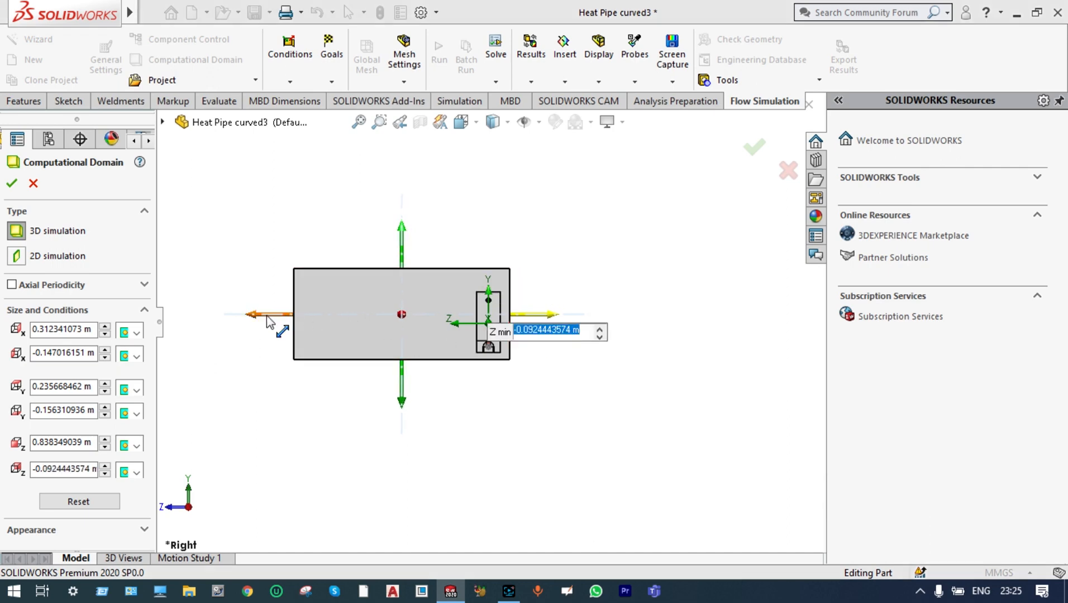
pyautogui.moveTo(267, 323); pyautogui.dragTo(454, 327)
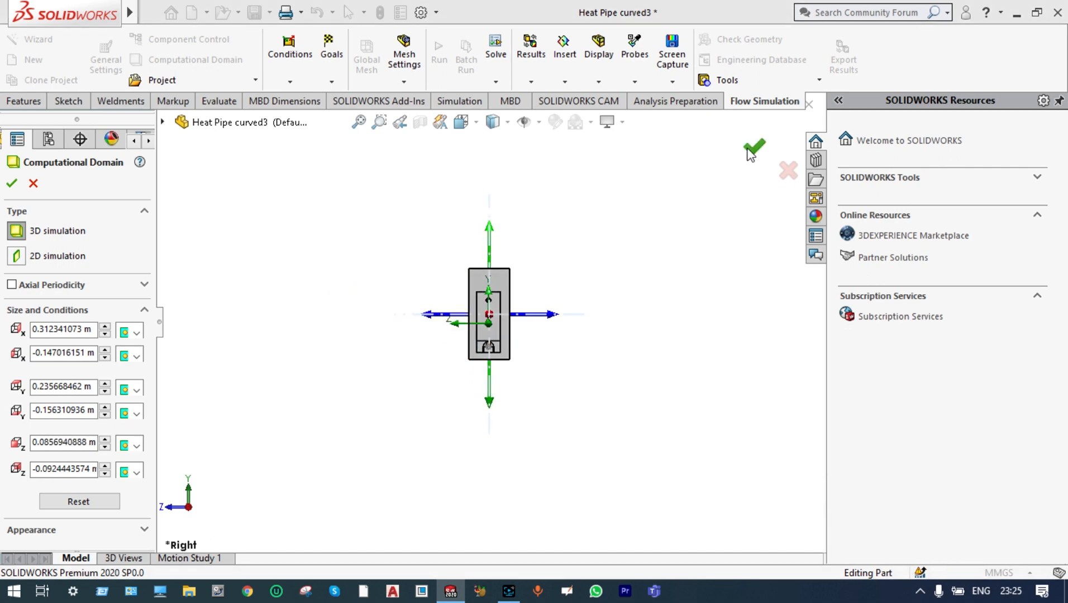
pyautogui.click(751, 152)
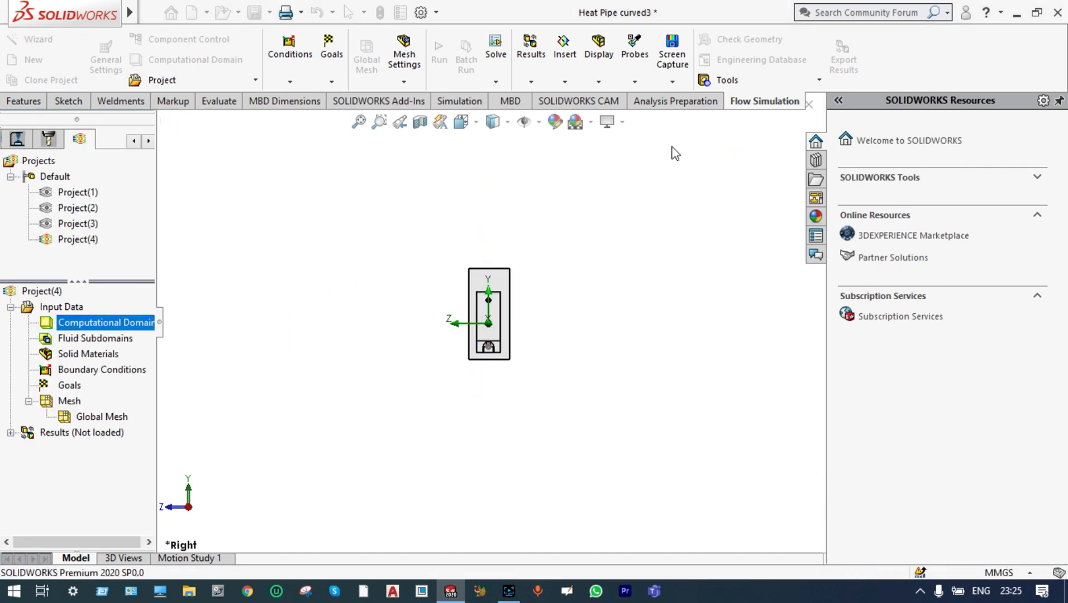
# Return to the front view and hide the computational domain
pyautogui.click(477, 122)
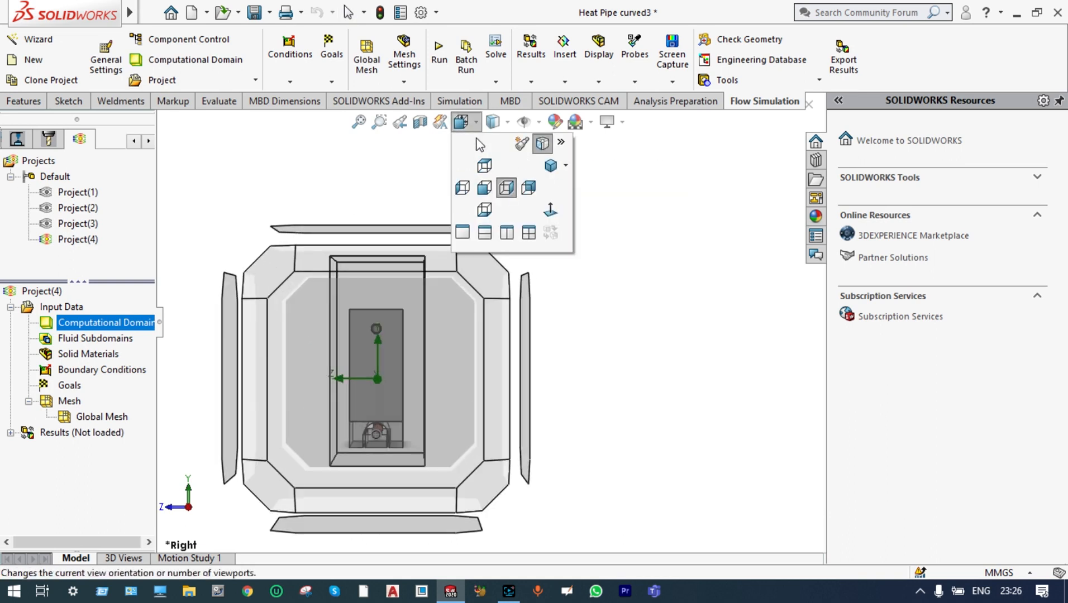
pyautogui.click(485, 188)
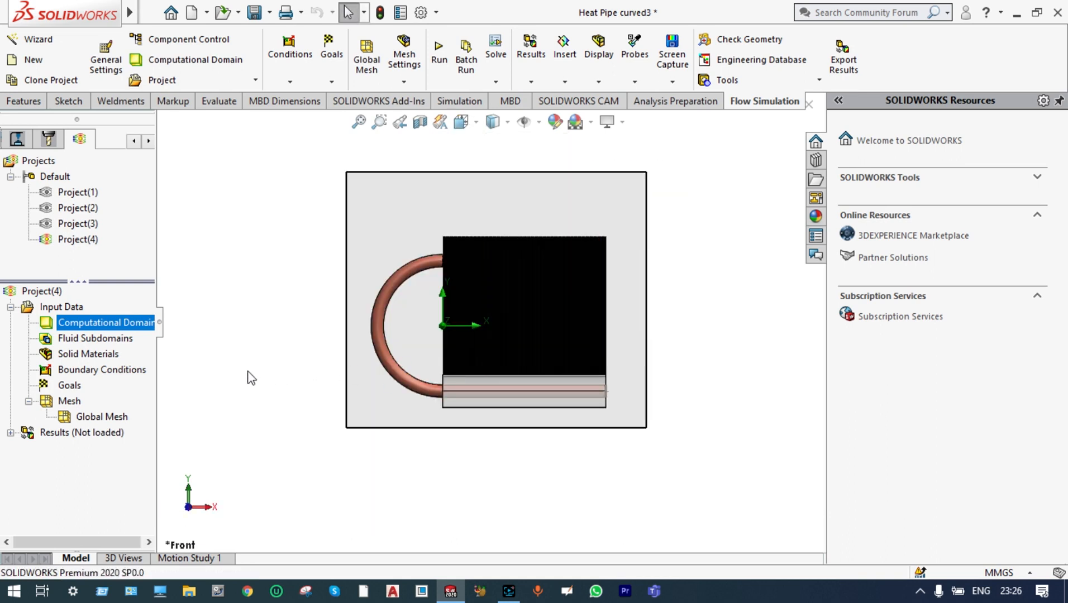
pyautogui.rightClick(138, 332)
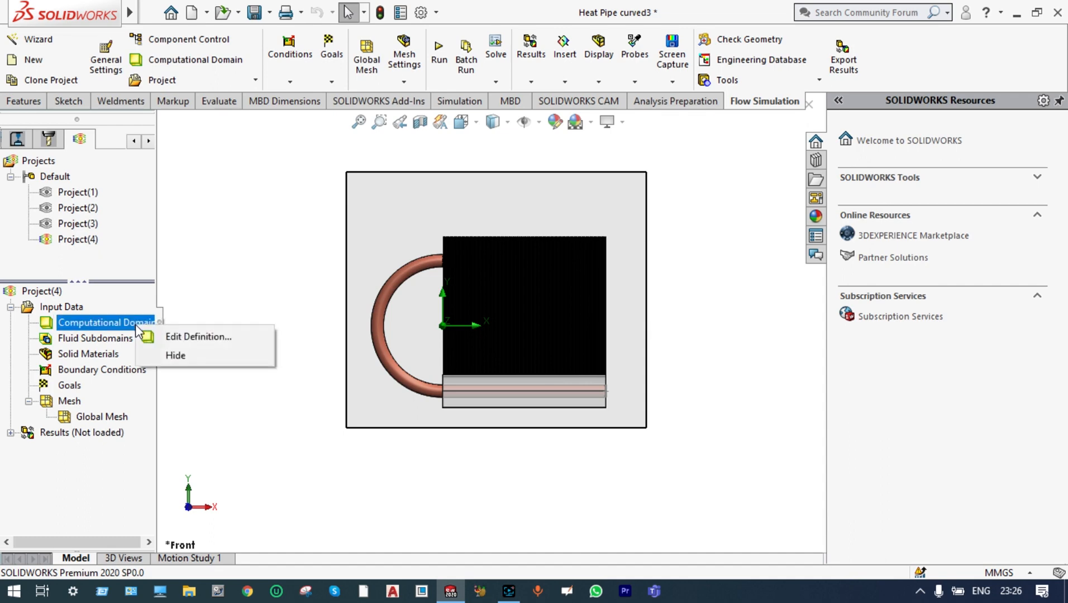
pyautogui.click(174, 355)
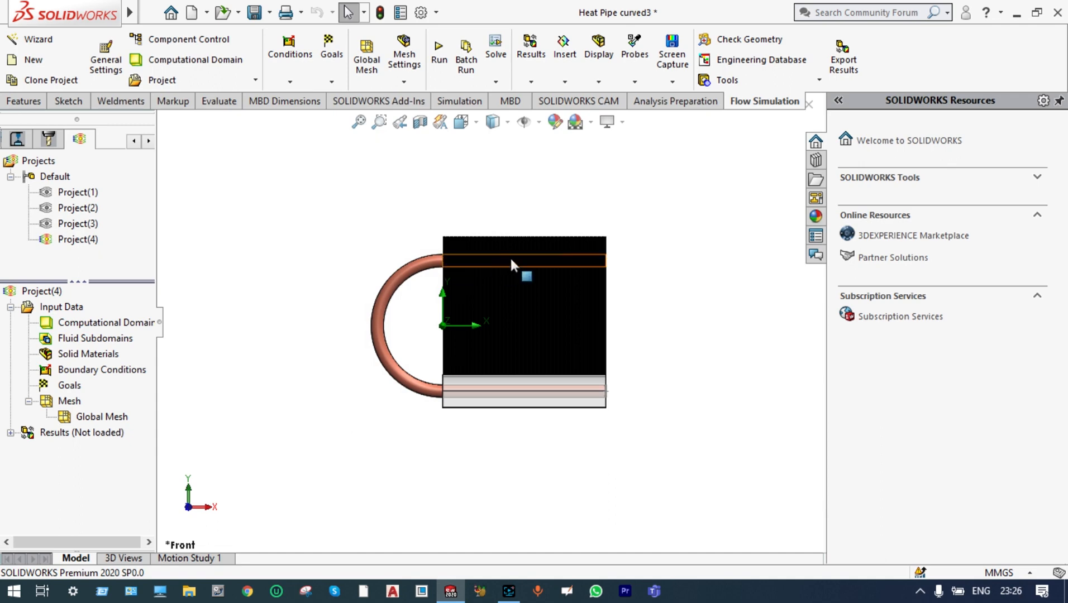
# Start a fluid subdomain with liquid water and set its pressure to 0.4 bar
pyautogui.scroll(-5, 563, 300)
pyautogui.scroll(4, 563, 300)
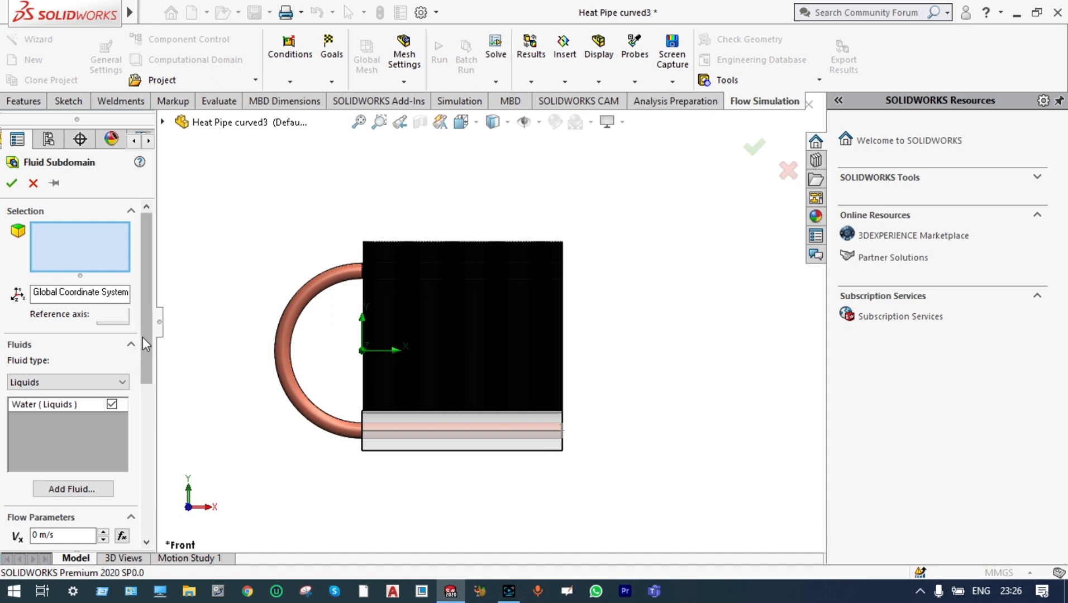
pyautogui.moveTo(147, 334); pyautogui.dragTo(145, 446)
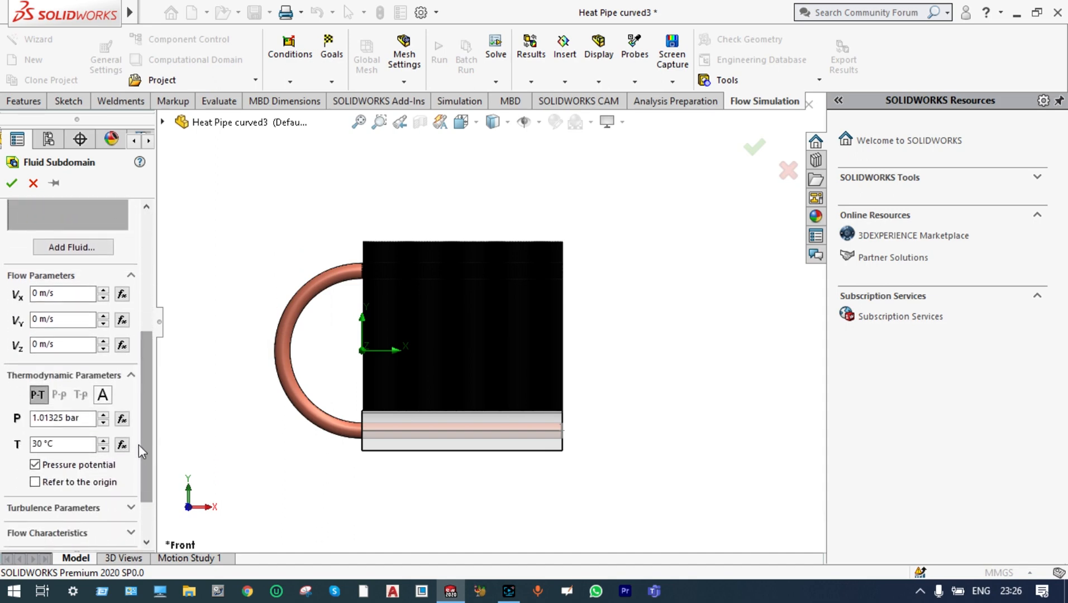
pyautogui.click(64, 417)
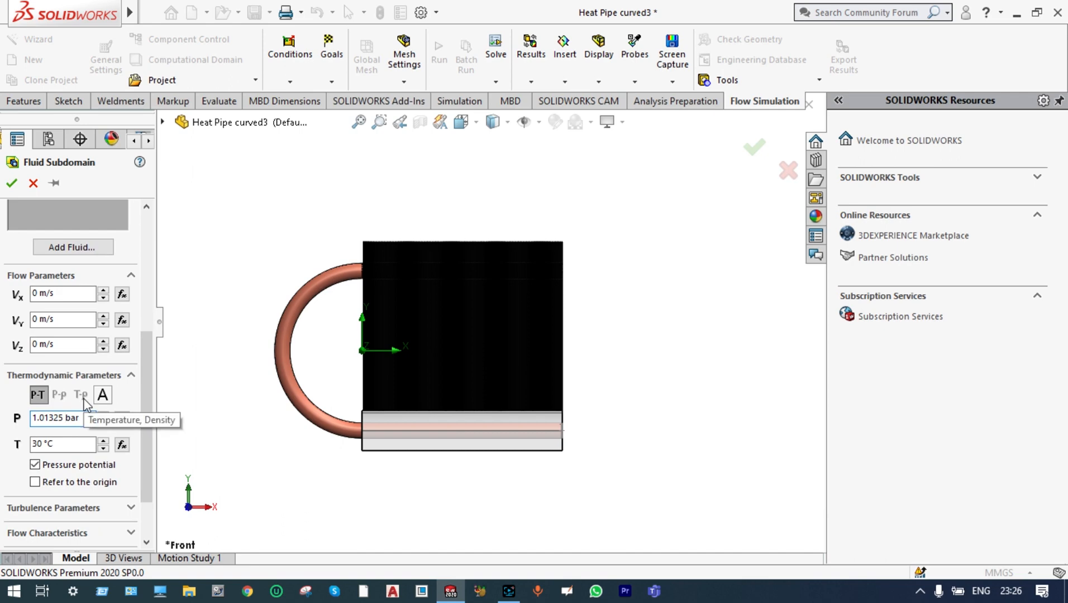
pyautogui.press('BackSpace')
pyautogui.press('BackSpace')
pyautogui.press('BackSpace')
pyautogui.press('BackSpace')
pyautogui.press('BackSpace')
pyautogui.press('BackSpace')
pyautogui.press('BackSpace')
pyautogui.press('BackSpace')
pyautogui.write('0.4')
# Assign the hidden inner face of the curved heat pipe to the fluid subdomain and accept it
pyautogui.scroll(-3, 263, 363)
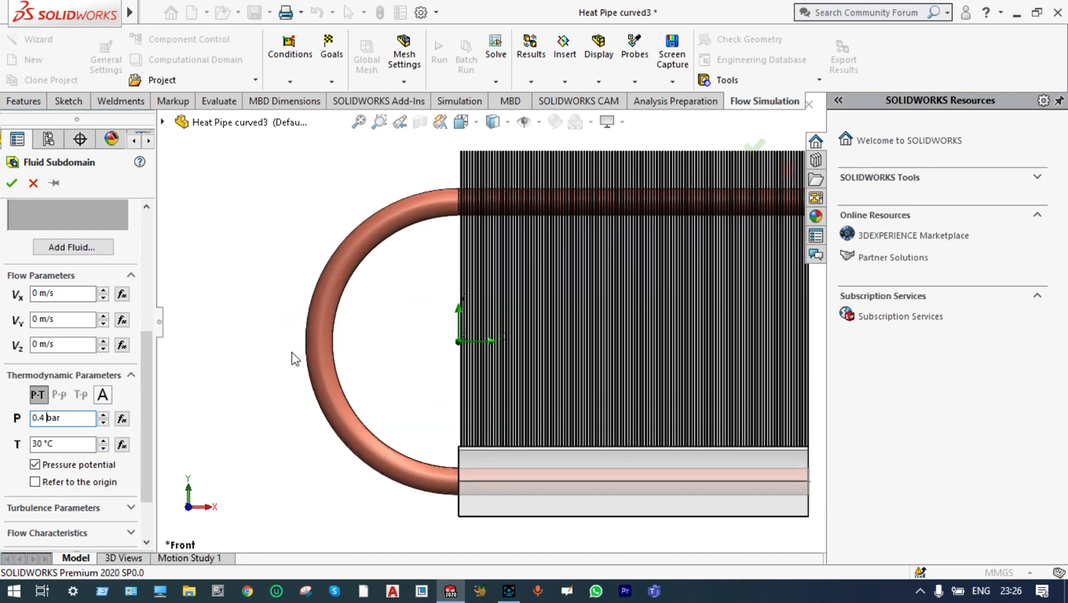
pyautogui.rightClick(322, 322)
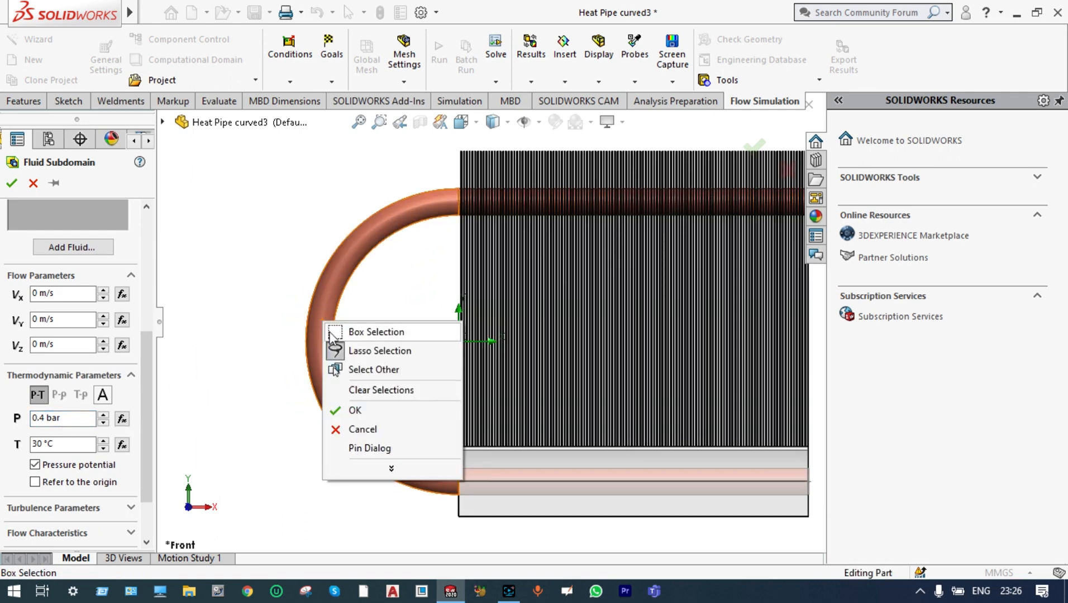
pyautogui.click(340, 370)
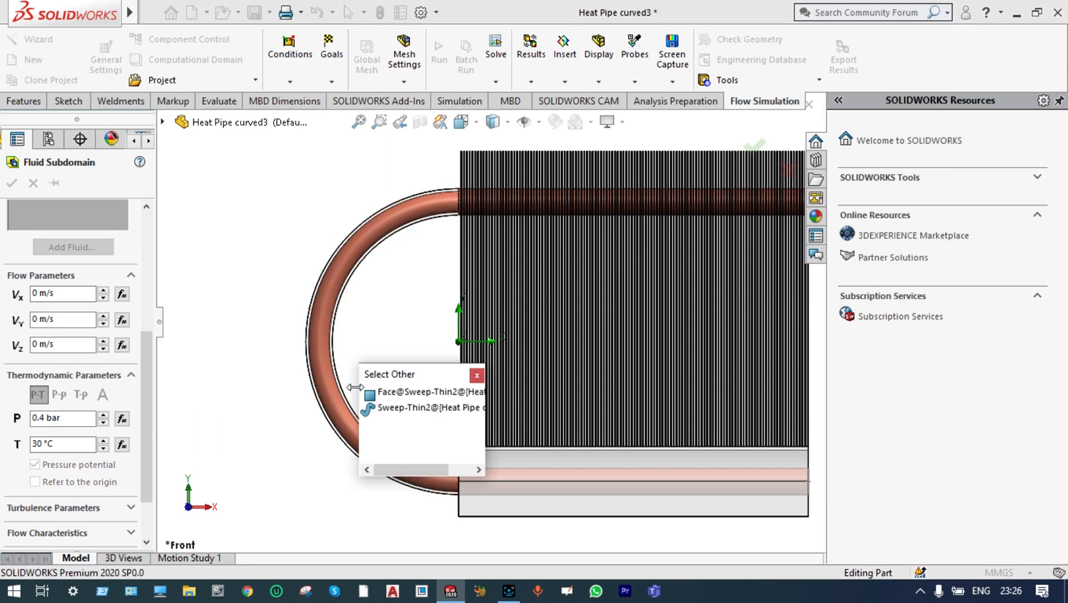
pyautogui.click(381, 394)
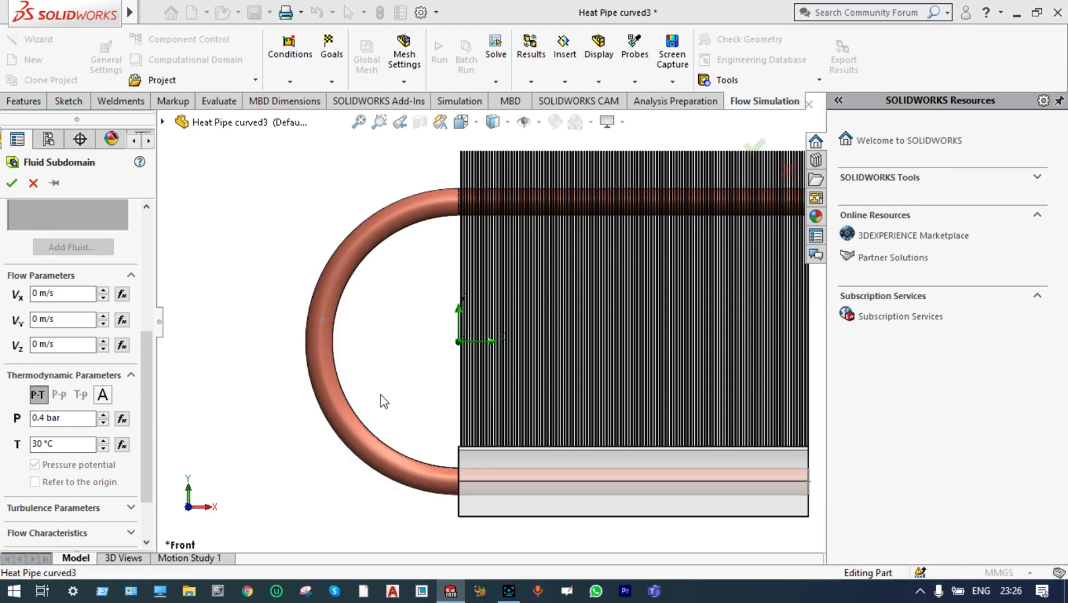
pyautogui.press('f')
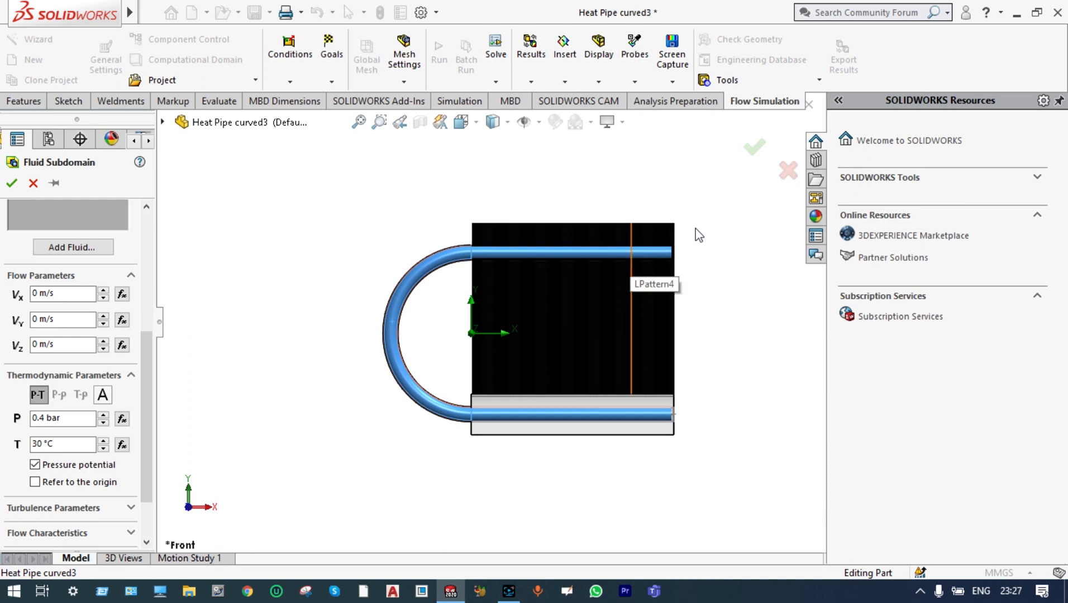
pyautogui.click(755, 148)
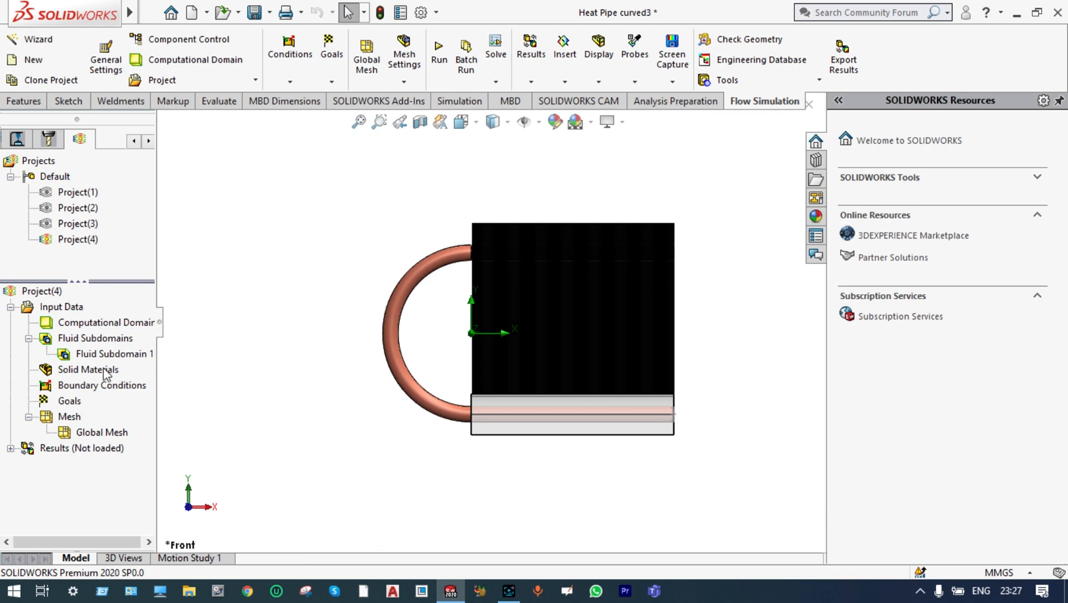
# Start a new solid material definition and choose the predefined metal Copper
pyautogui.rightClick(105, 373)
pyautogui.click(148, 375)
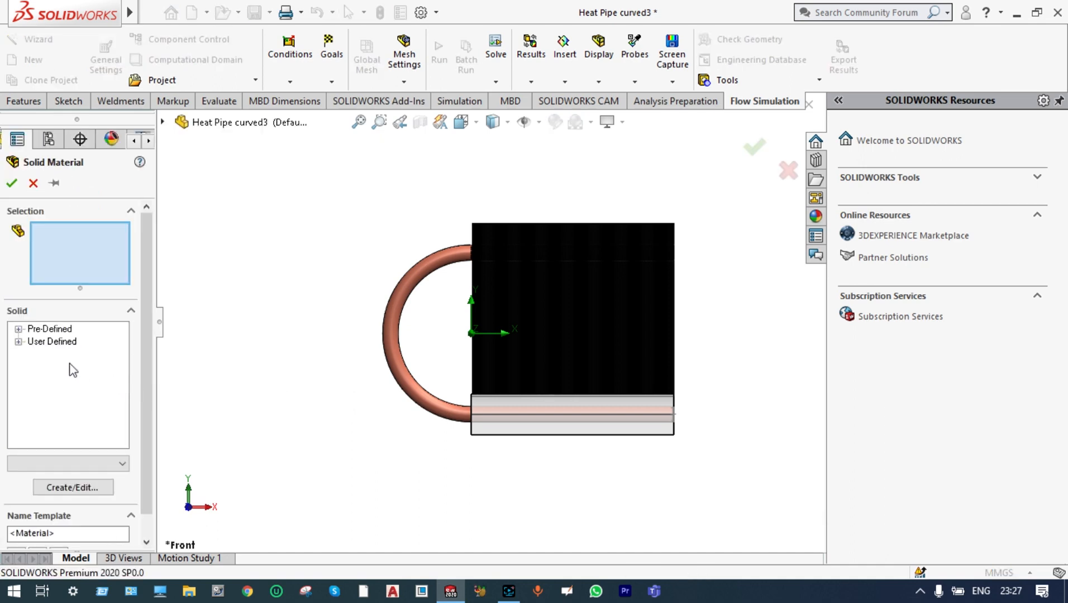
pyautogui.click(19, 330)
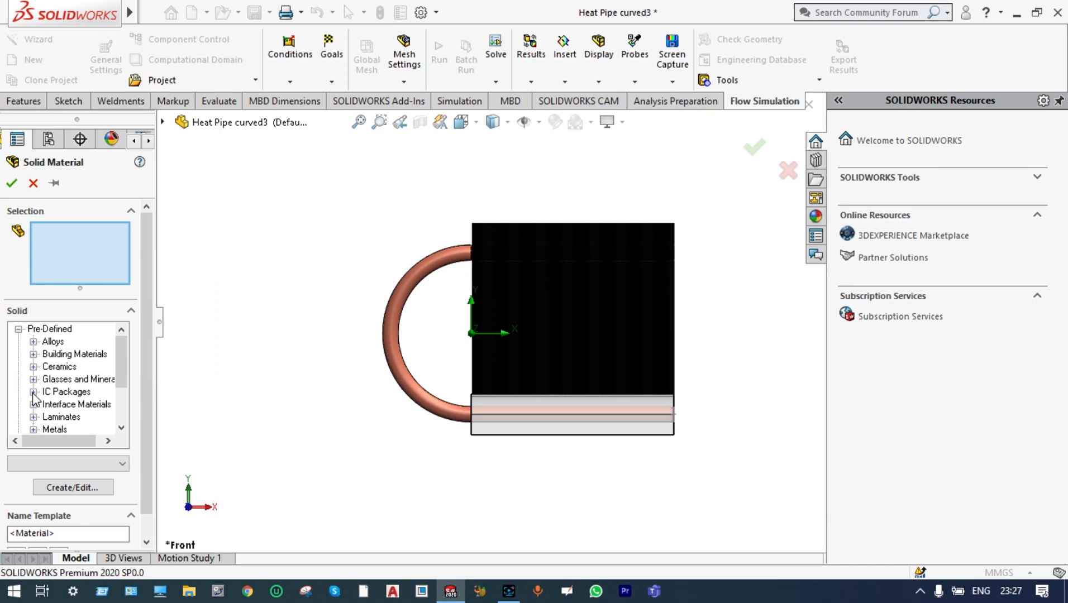
pyautogui.click(33, 430)
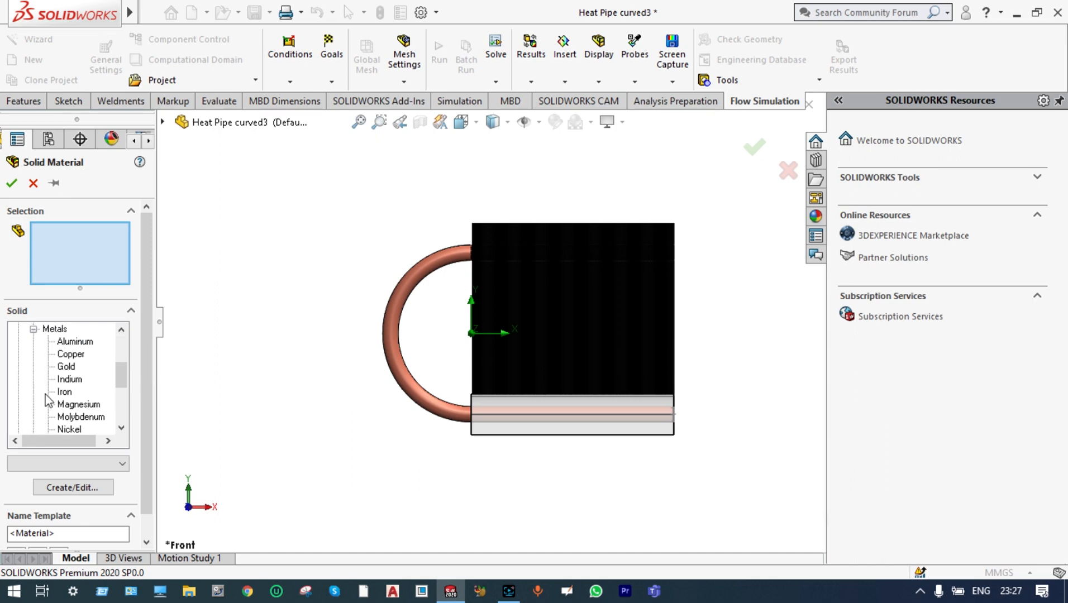
pyautogui.click(59, 357)
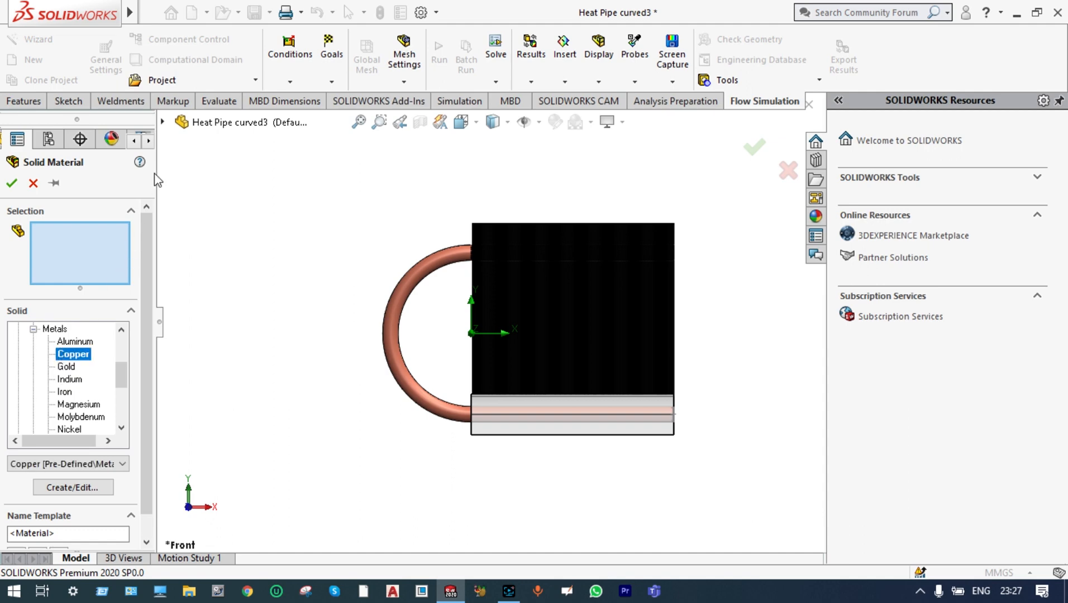
# Assign the copper material to the Evaporator, Adiobatic Section and Condenser bodies and accept it
pyautogui.click(163, 122)
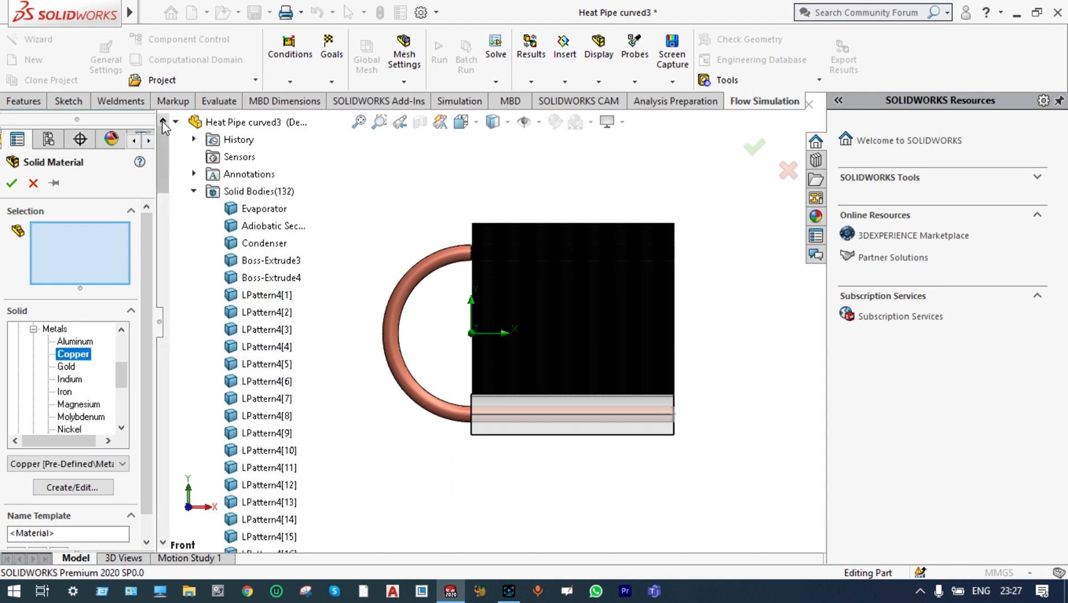
pyautogui.click(250, 210)
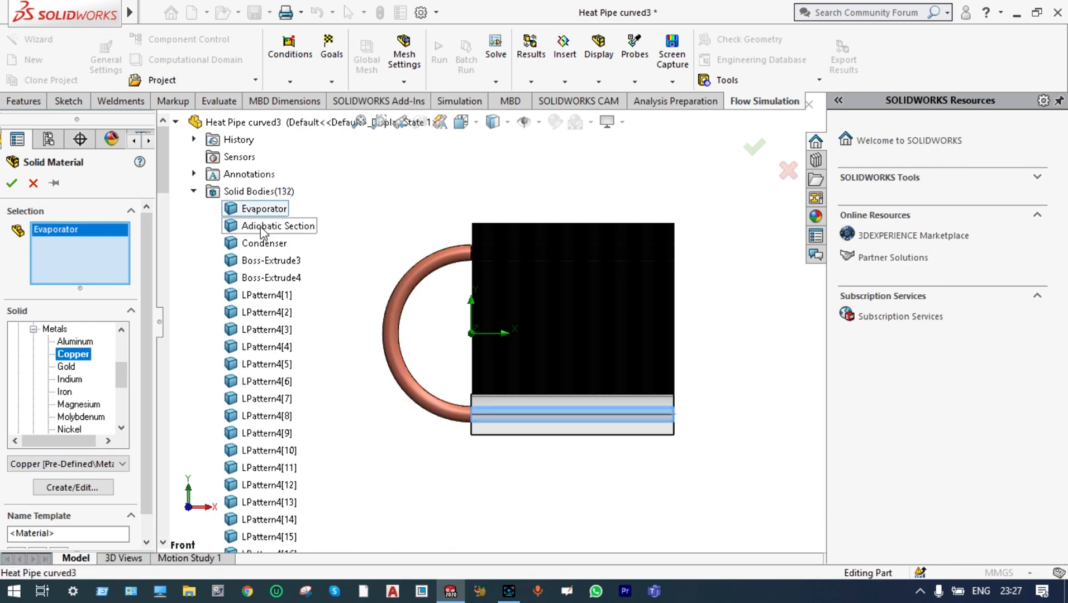
pyautogui.click(261, 227)
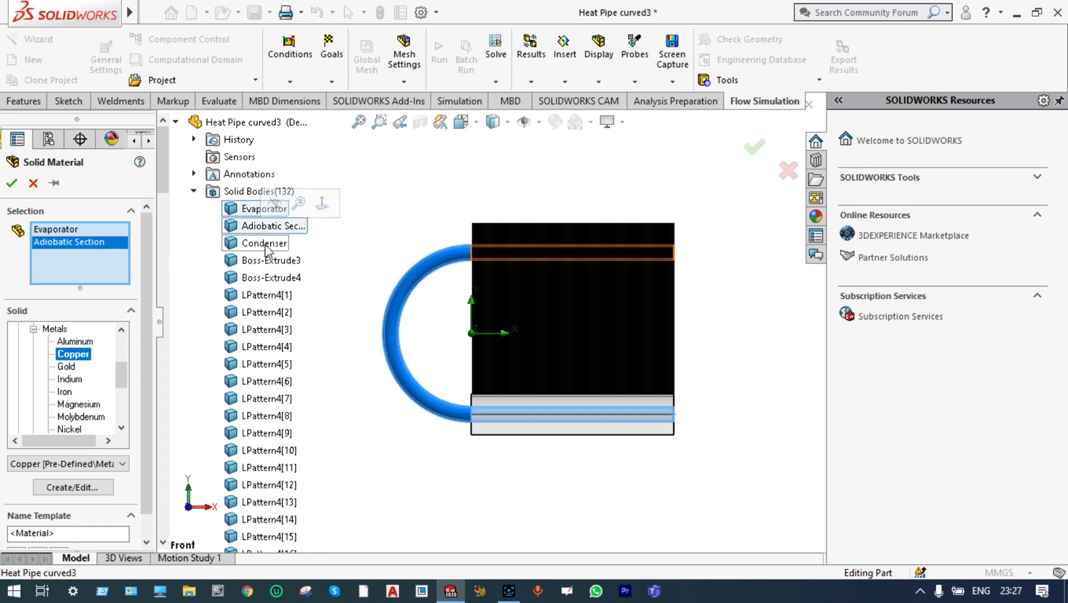
pyautogui.click(266, 246)
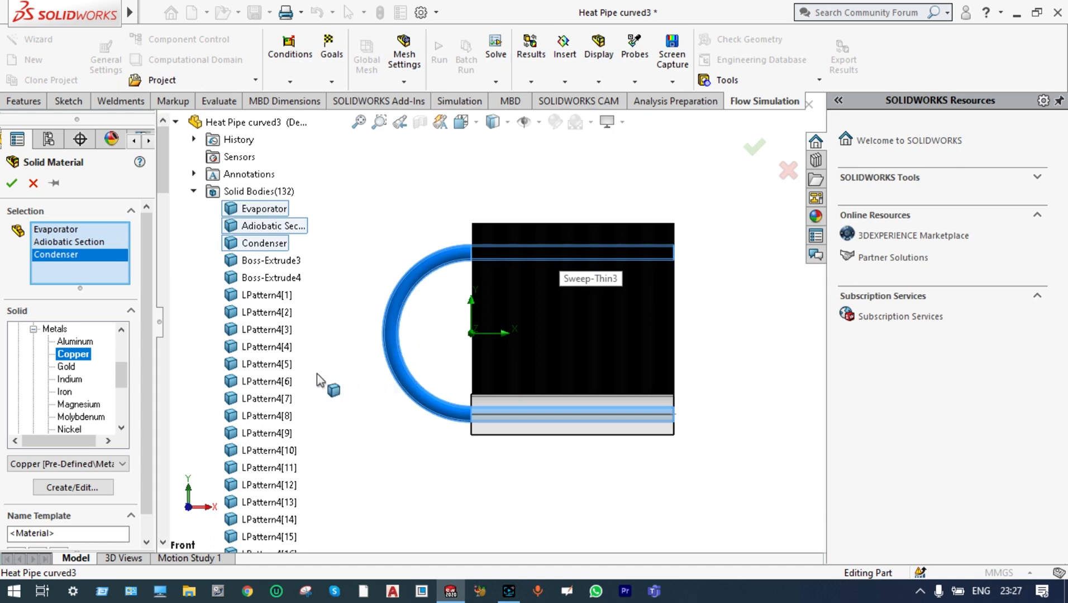
pyautogui.click(12, 184)
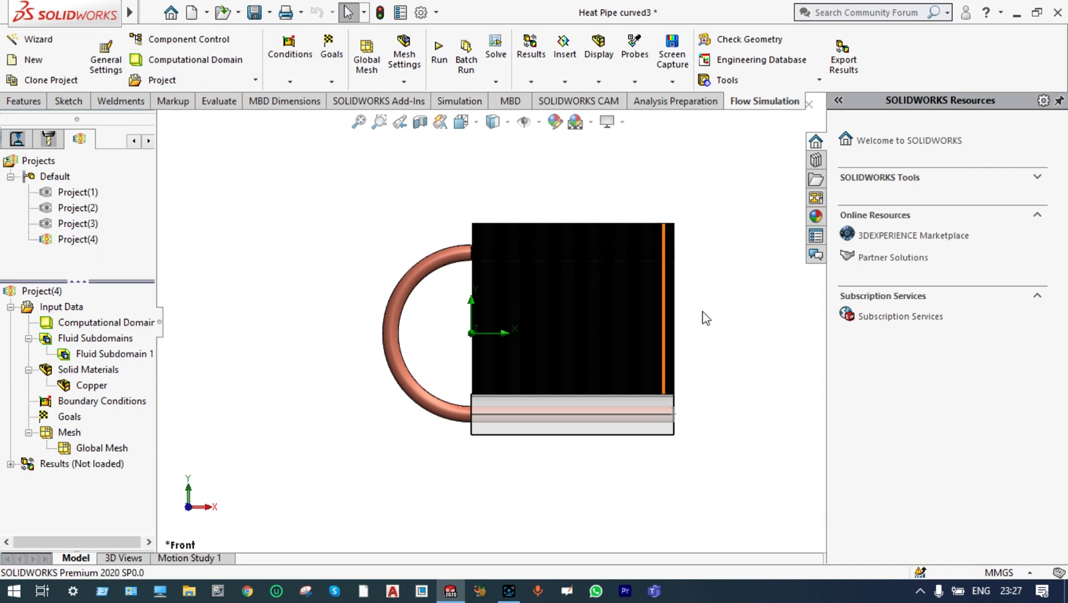
# Add the predefined metal Titanium as a solid material for the inner block beneath the heat pipe, Boss-Extrude6
pyautogui.moveTo(707, 308); pyautogui.dragTo(639, 363, button='middle')
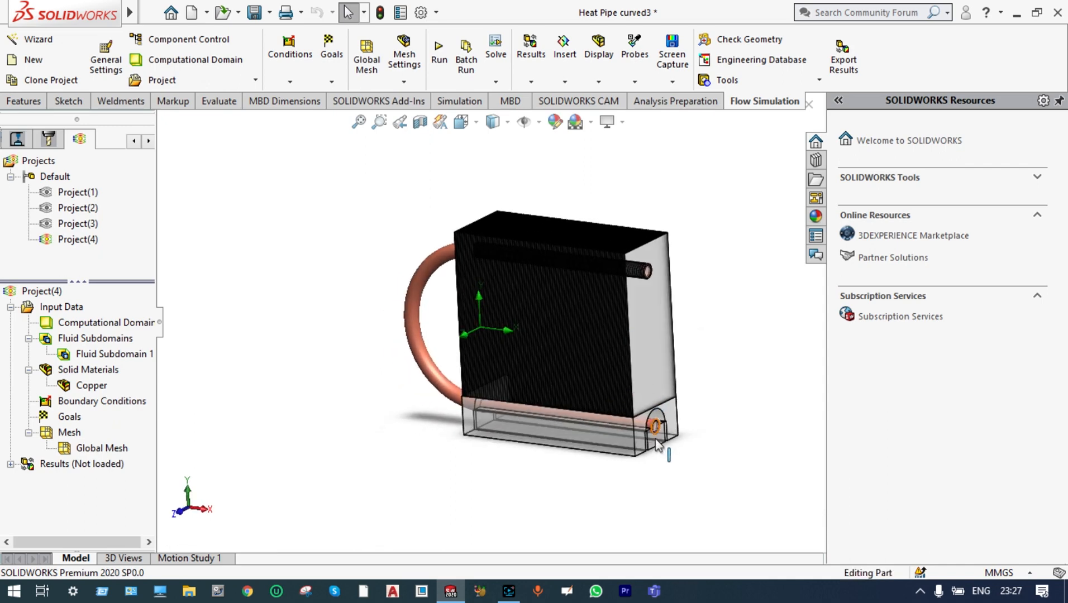
pyautogui.scroll(-5, 655, 431)
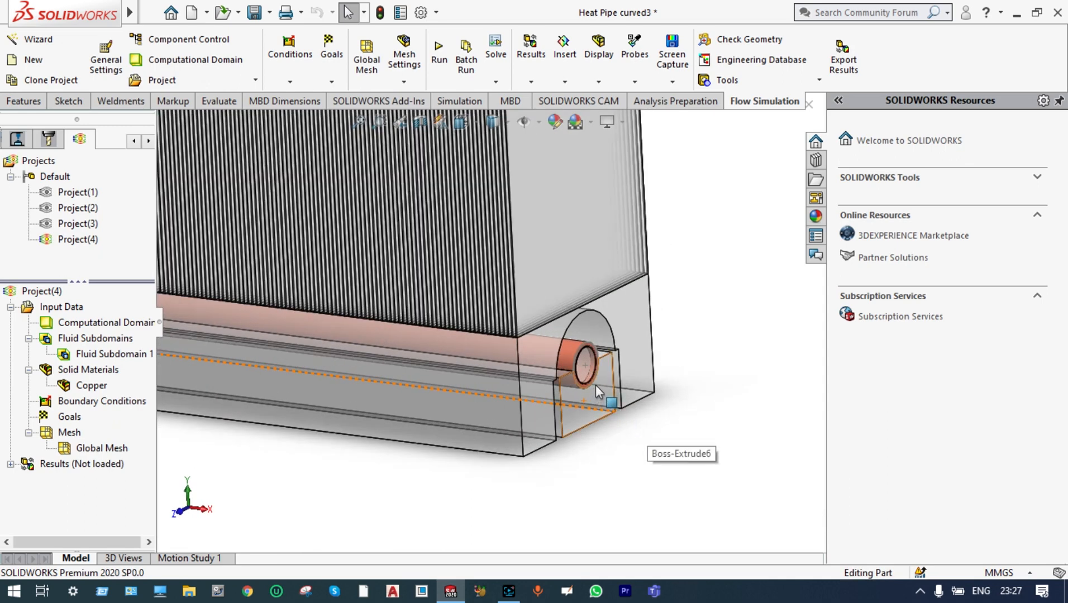
pyautogui.rightClick(99, 374)
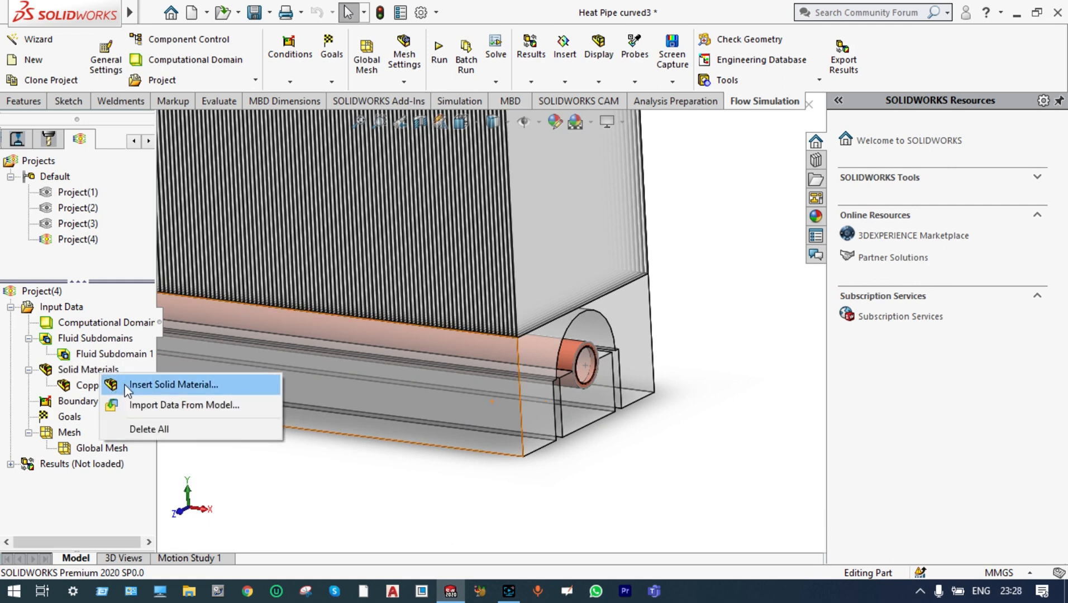
pyautogui.click(126, 386)
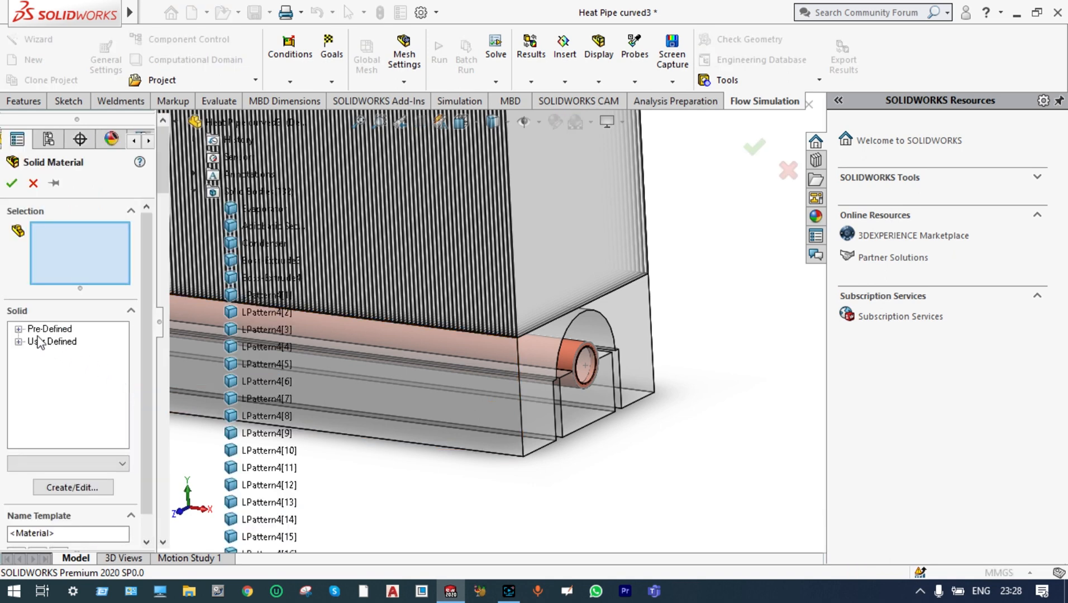
pyautogui.click(23, 330)
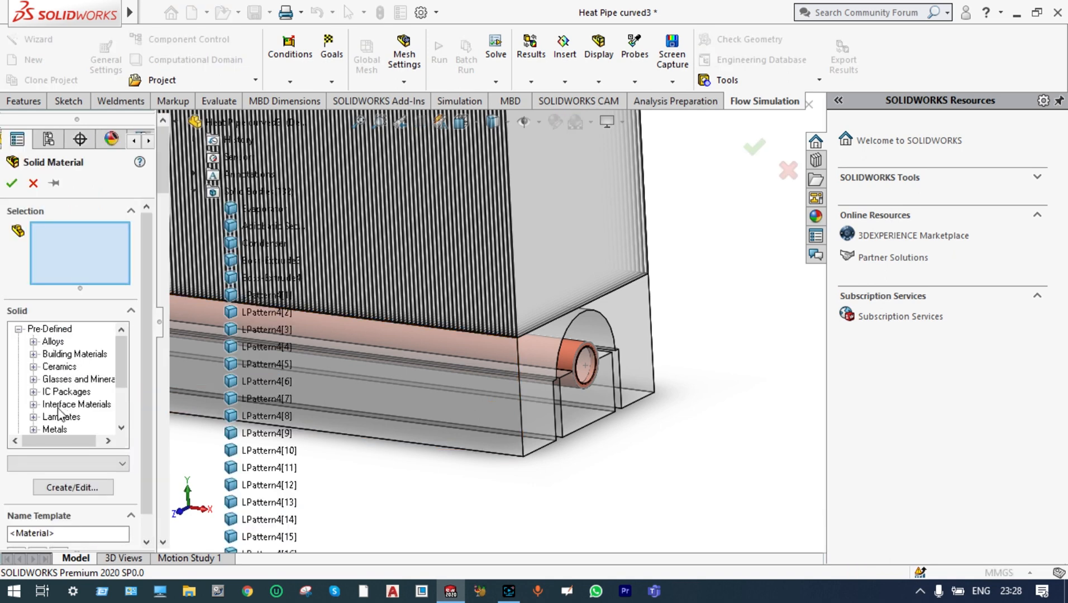
pyautogui.click(33, 430)
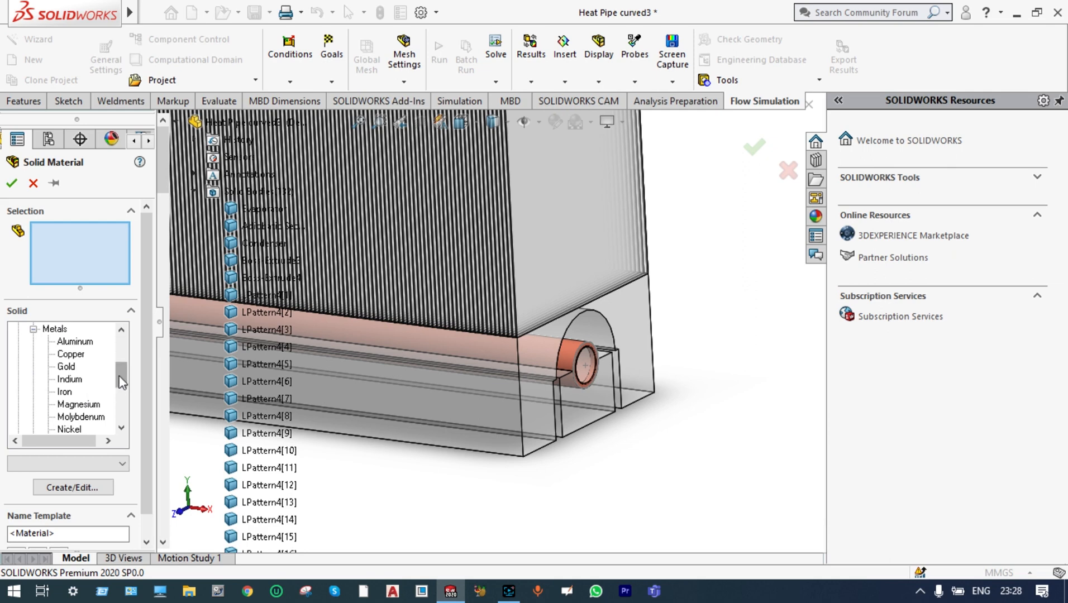
pyautogui.moveTo(122, 372); pyautogui.dragTo(122, 384)
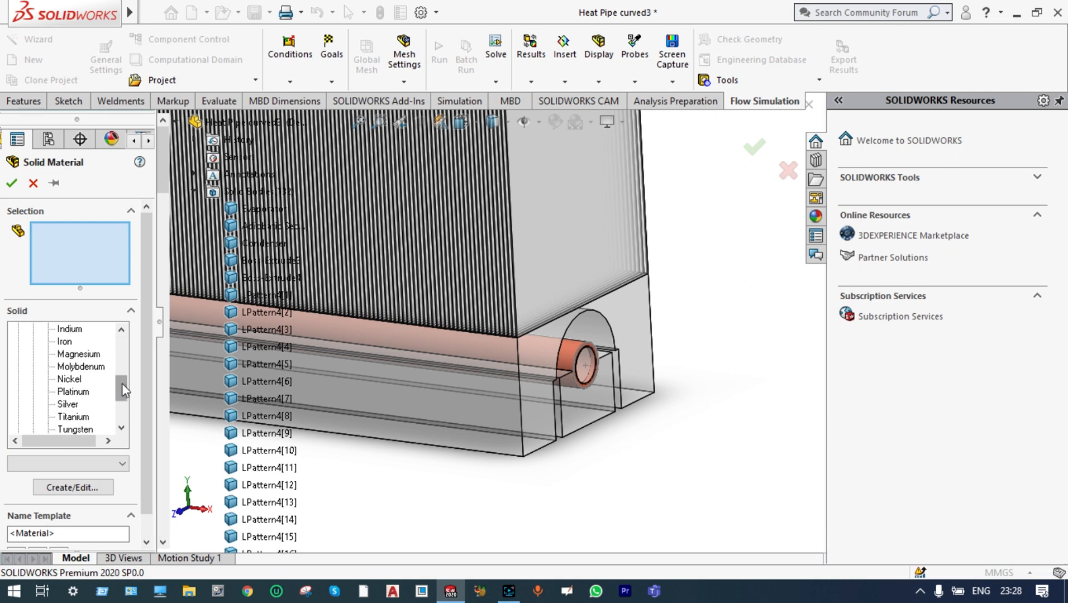
pyautogui.click(79, 417)
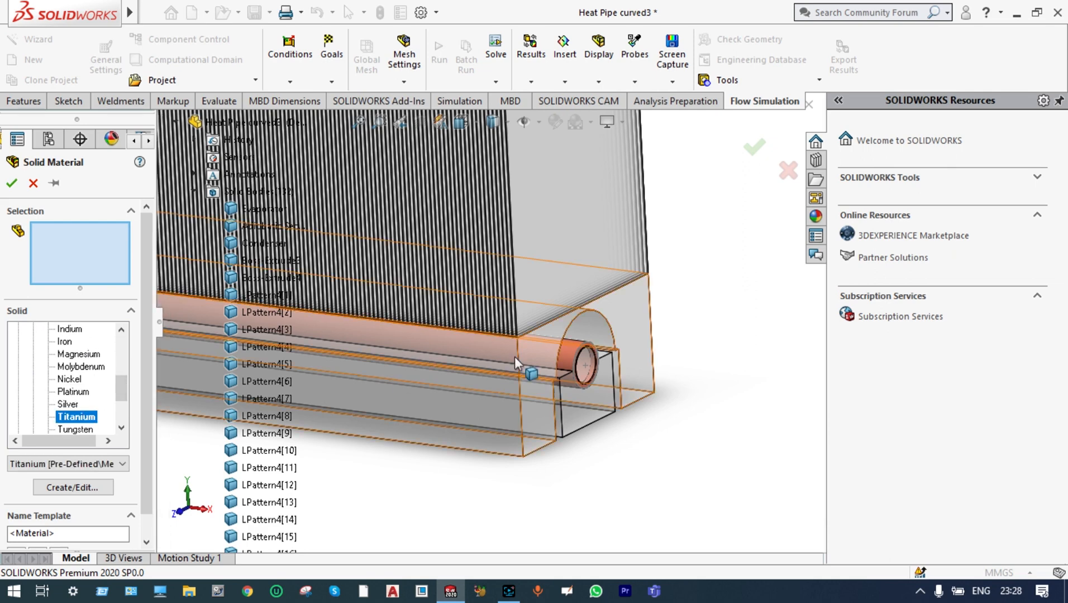
pyautogui.click(577, 393)
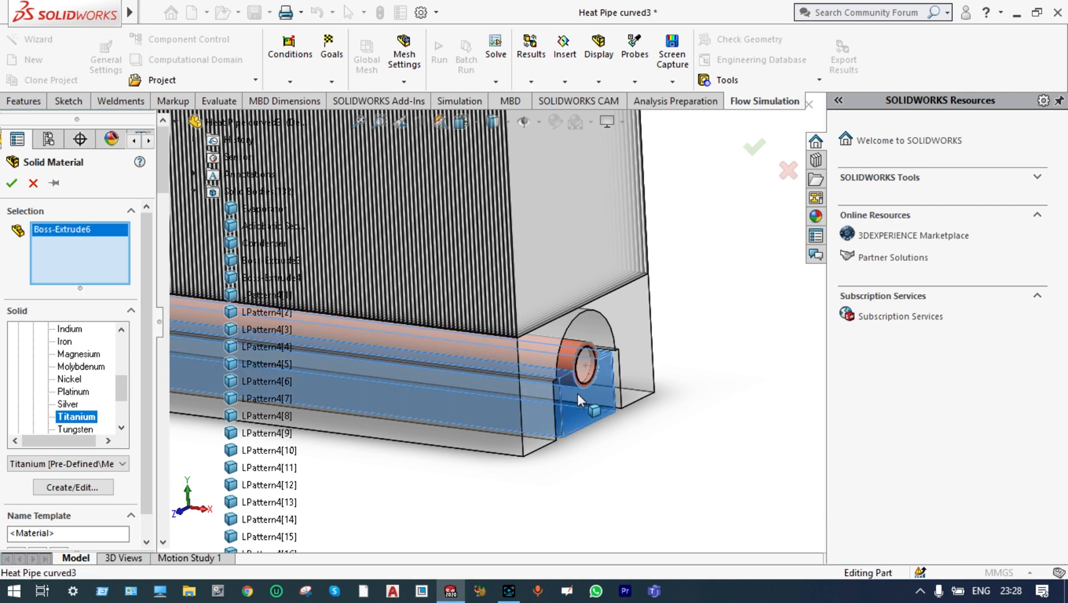
pyautogui.click(12, 183)
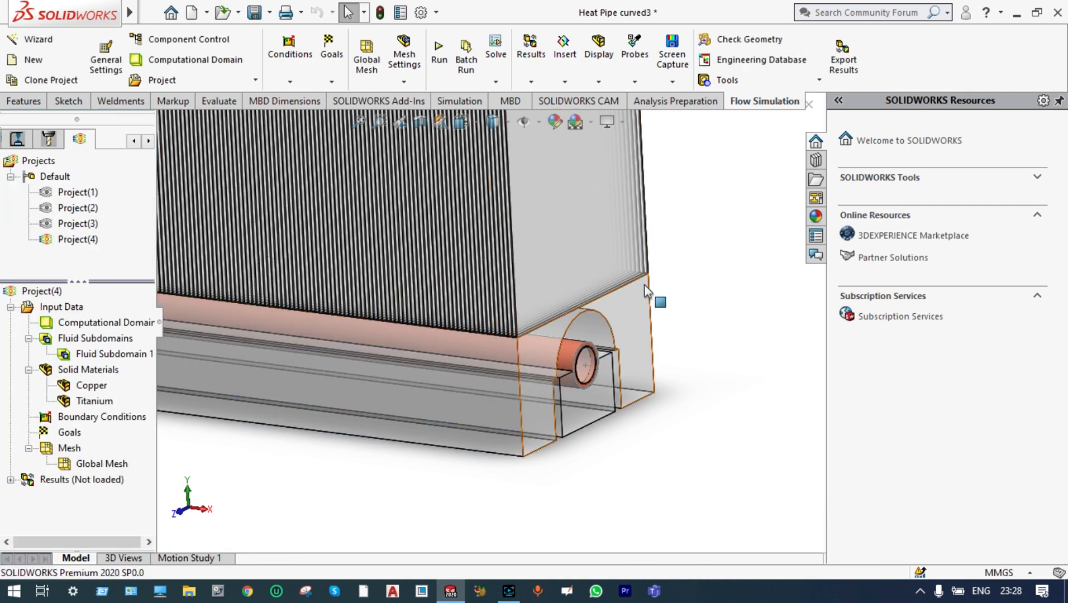
# Start another solid material definition and choose the predefined alloy Aluminum 6061
pyautogui.scroll(3, 680, 278)
pyautogui.scroll(3, 680, 278)
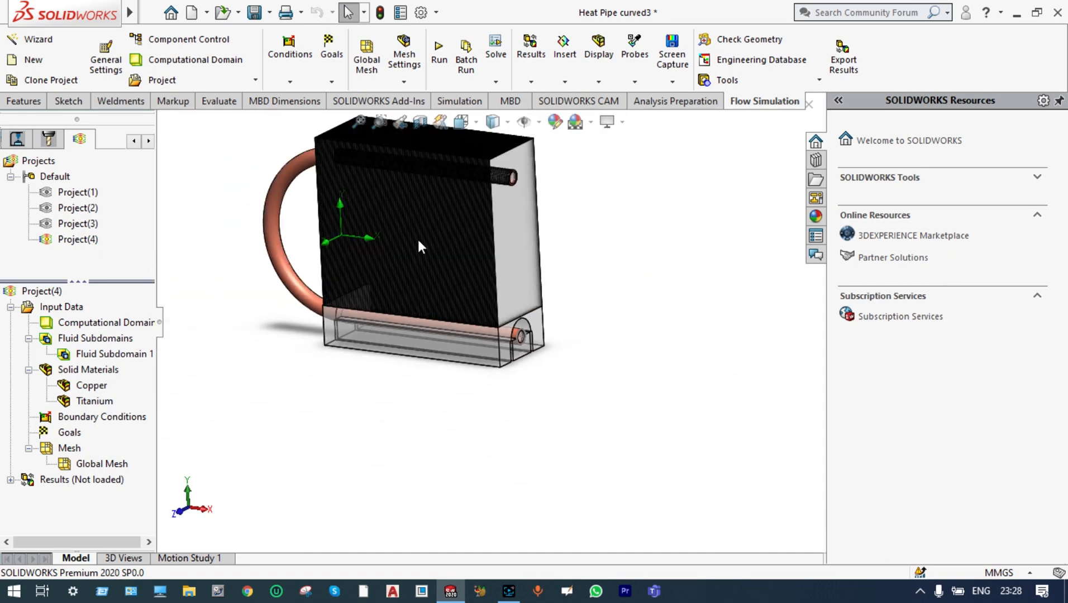
pyautogui.scroll(-2, 341, 182)
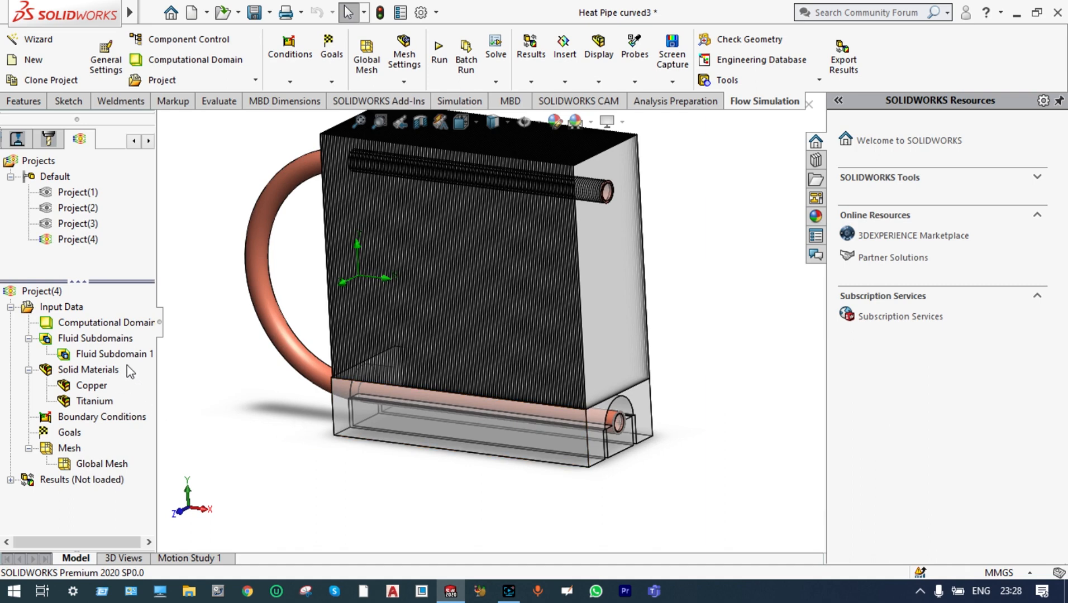
pyautogui.rightClick(103, 376)
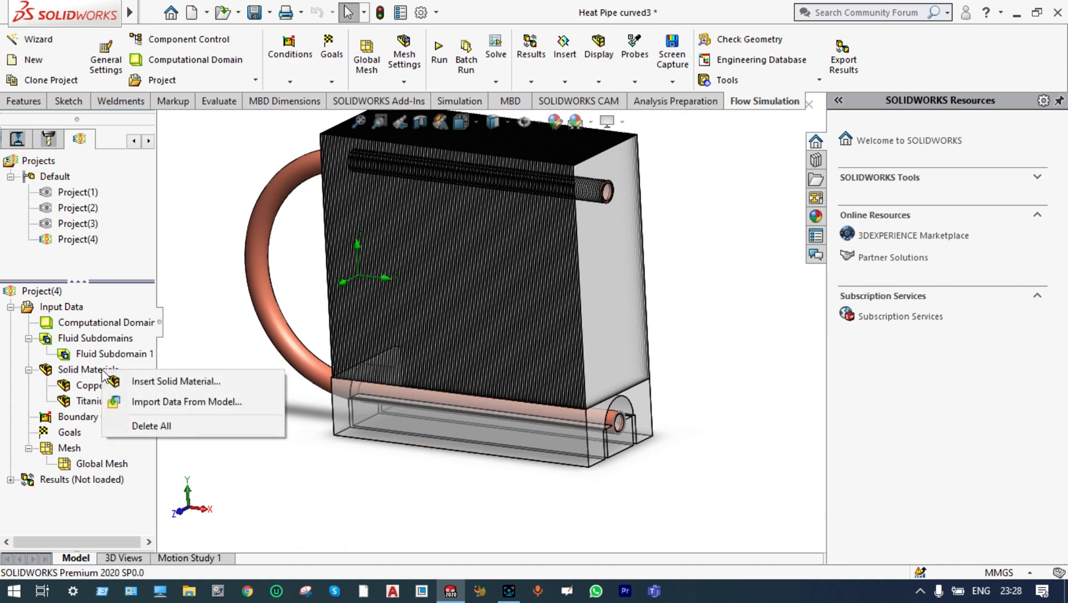
pyautogui.click(137, 382)
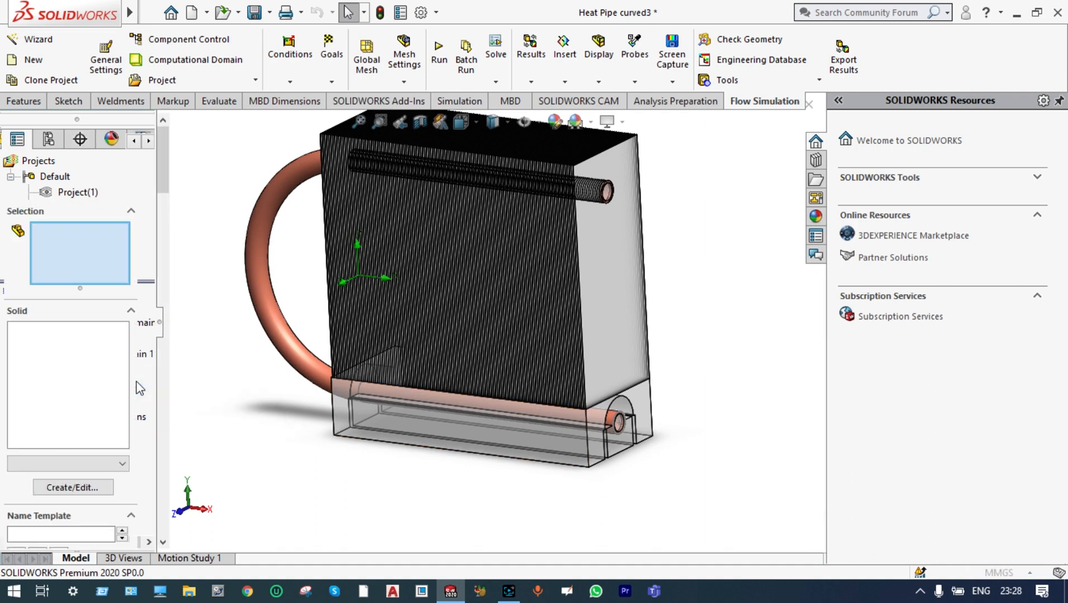
pyautogui.click(19, 329)
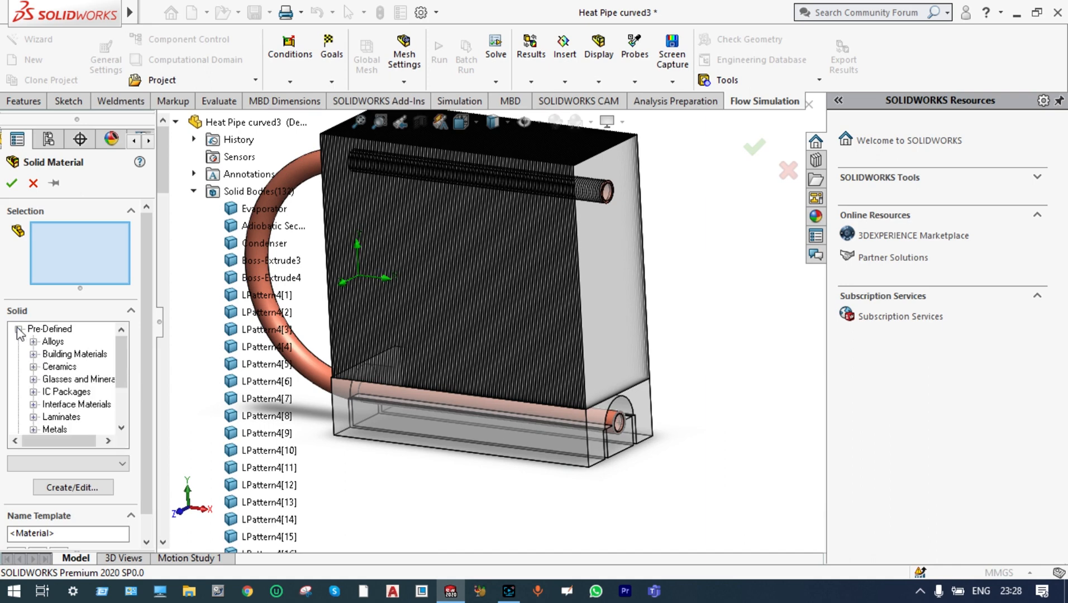
pyautogui.click(34, 341)
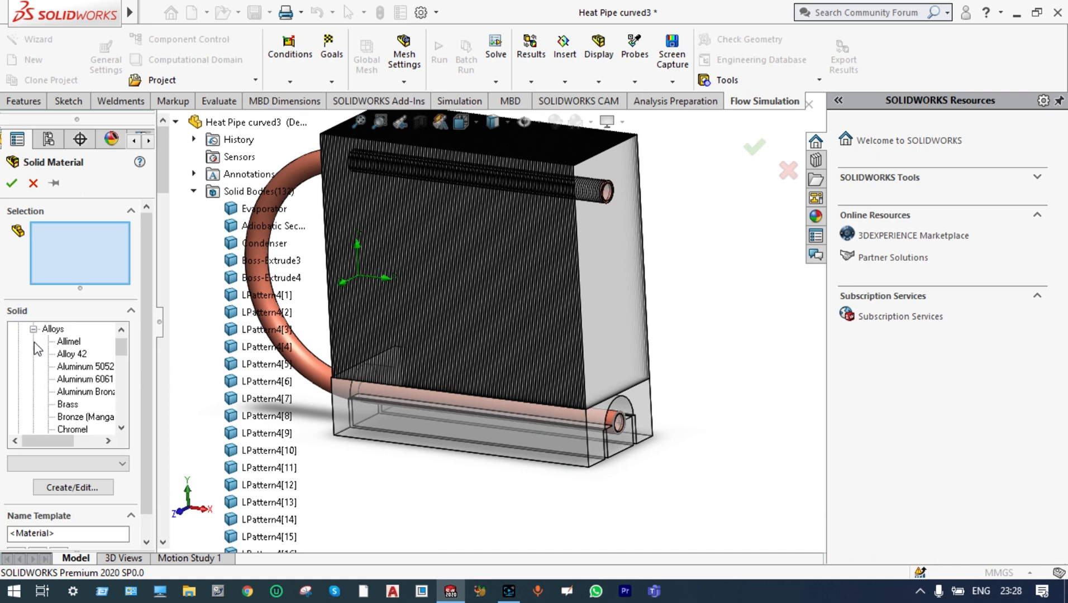
pyautogui.click(65, 380)
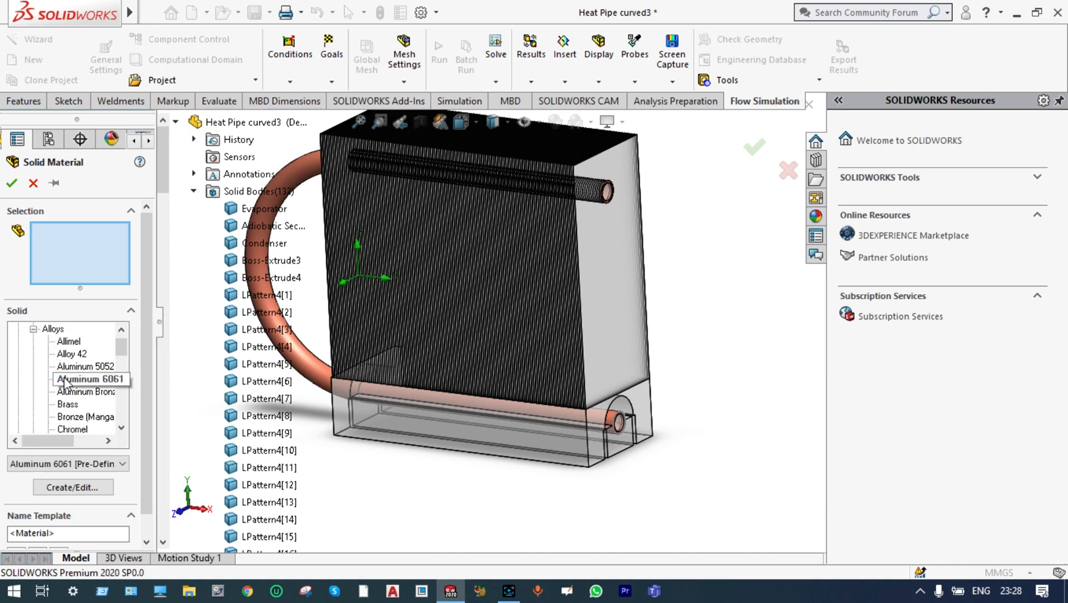
# Select the outer base block Boss-Extrude3 and the fin bodies LPattern4[1] through LPattern4[124] for the Aluminum 6061 material and accept it
pyautogui.click(360, 418)
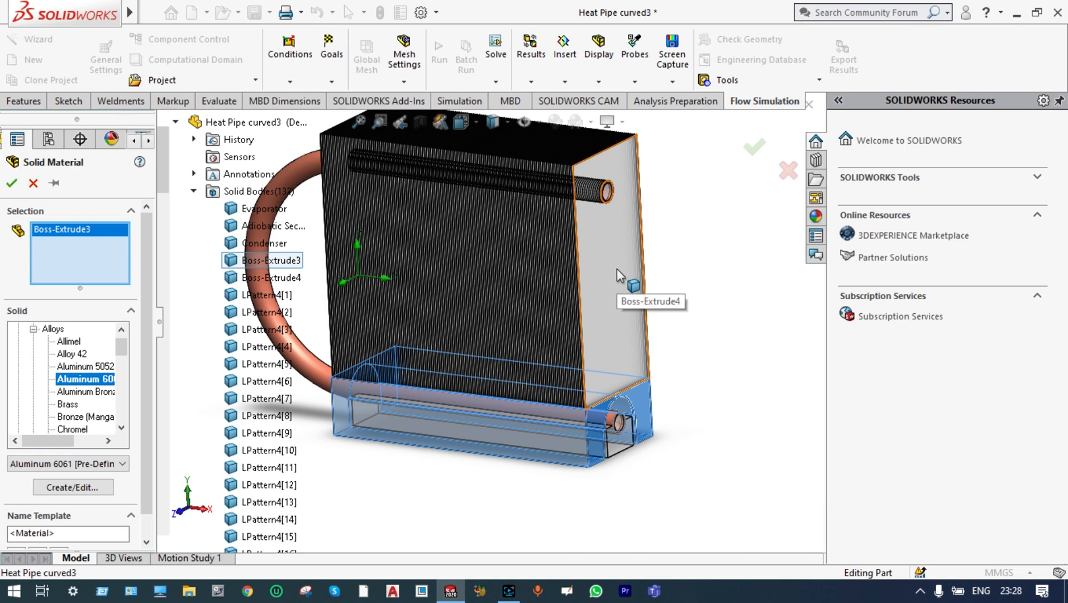
pyautogui.scroll(3, 536, 262)
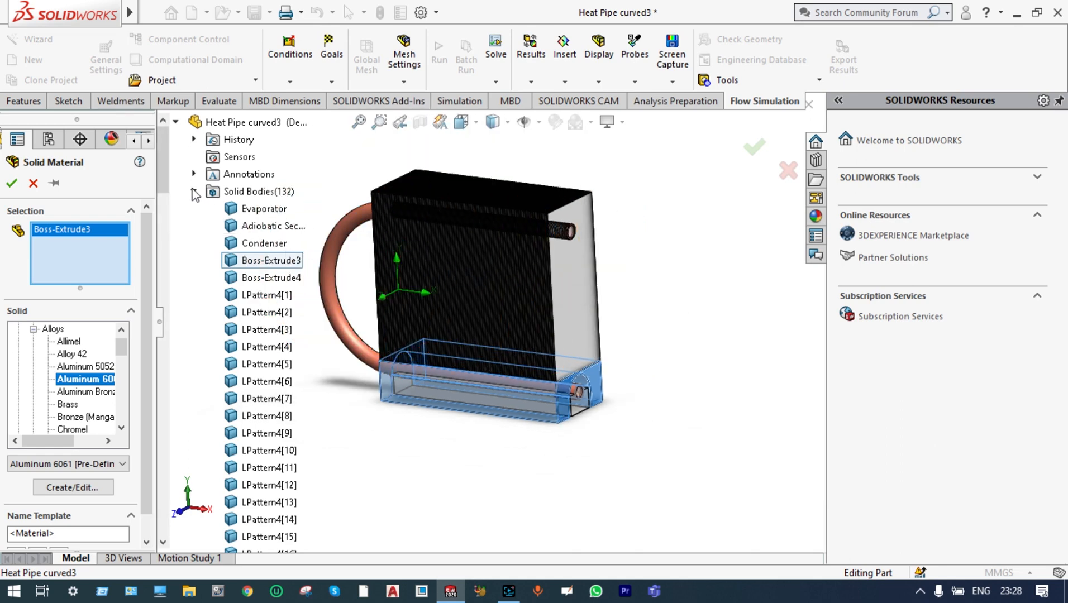
pyautogui.click(252, 296)
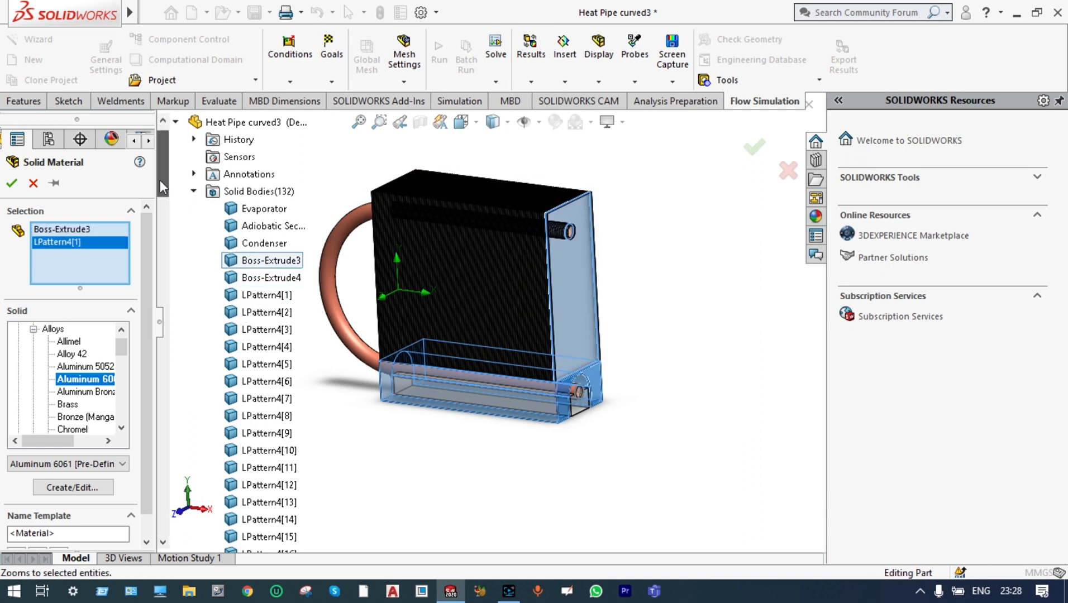
pyautogui.moveTo(160, 181); pyautogui.dragTo(173, 479)
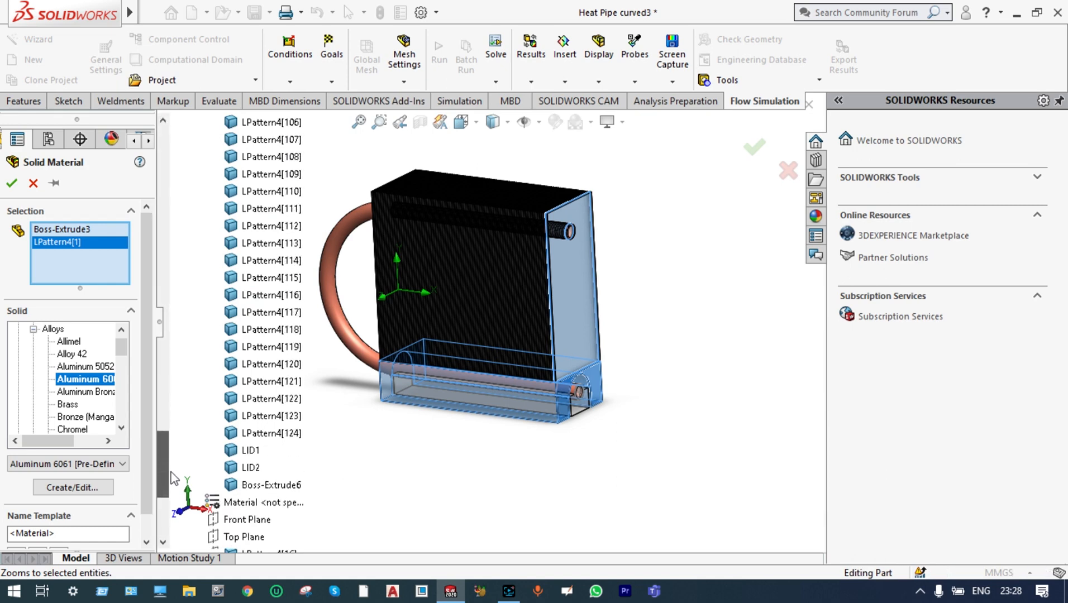
pyautogui.keyDown('shift'); pyautogui.click(266, 434); pyautogui.keyUp('shift')
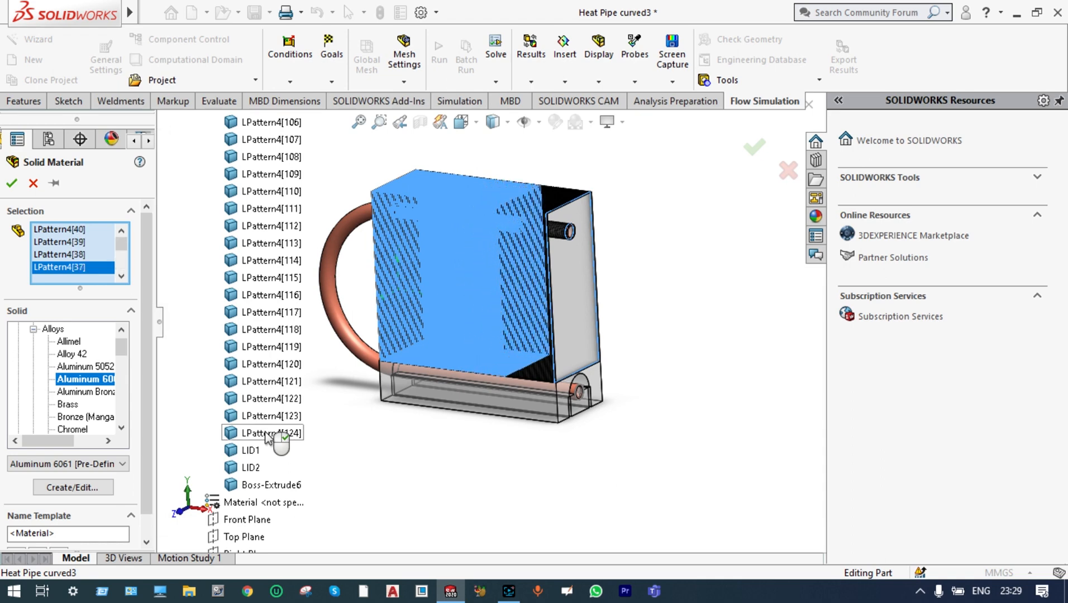
pyautogui.click(12, 185)
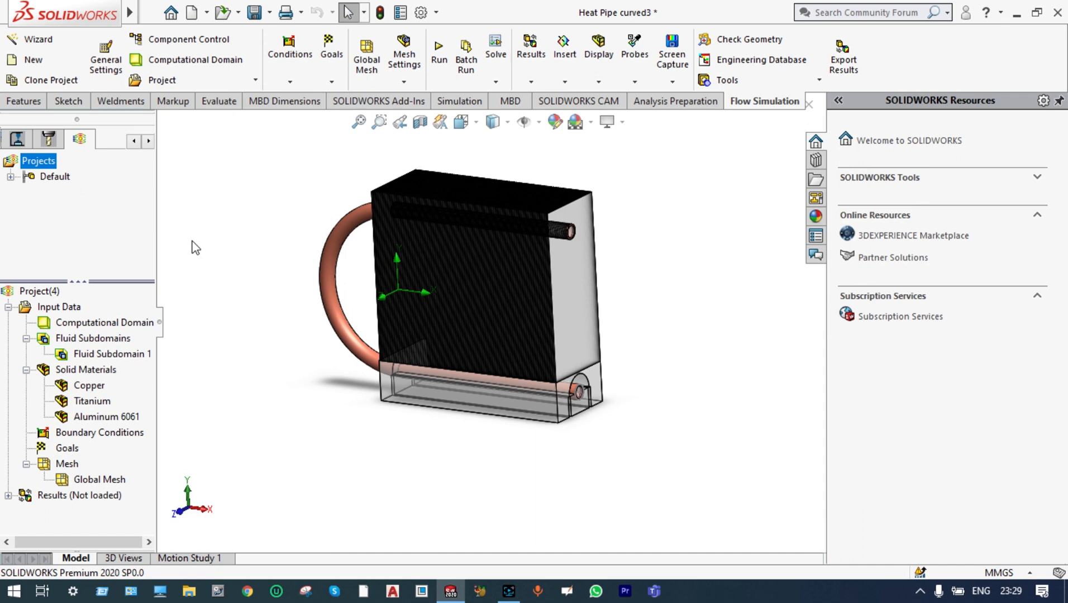
pyautogui.scroll(-1, 520, 381)
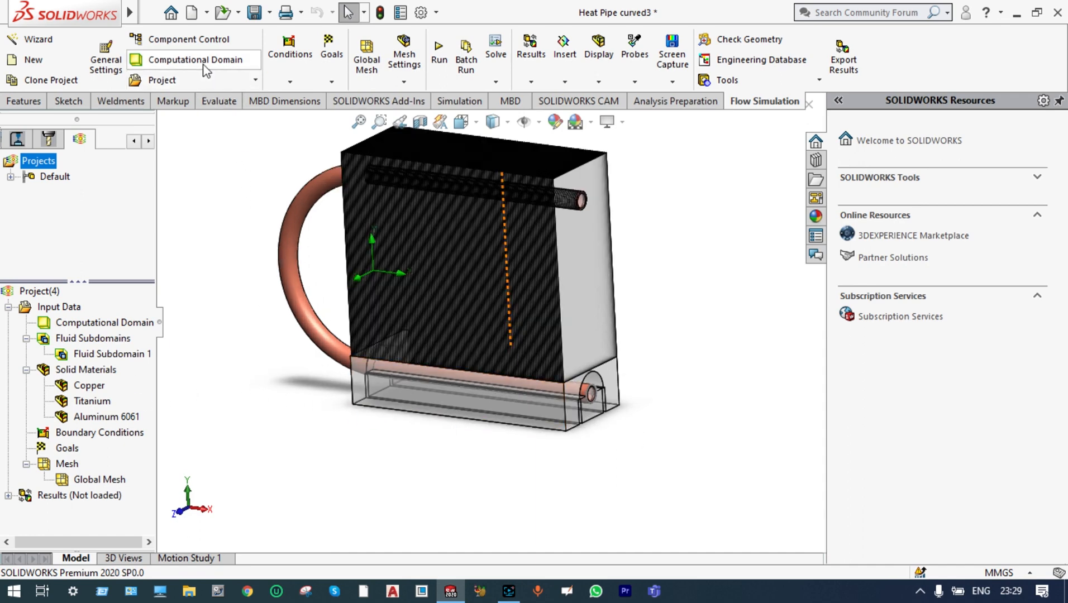
pyautogui.scroll(-5, 676, 347)
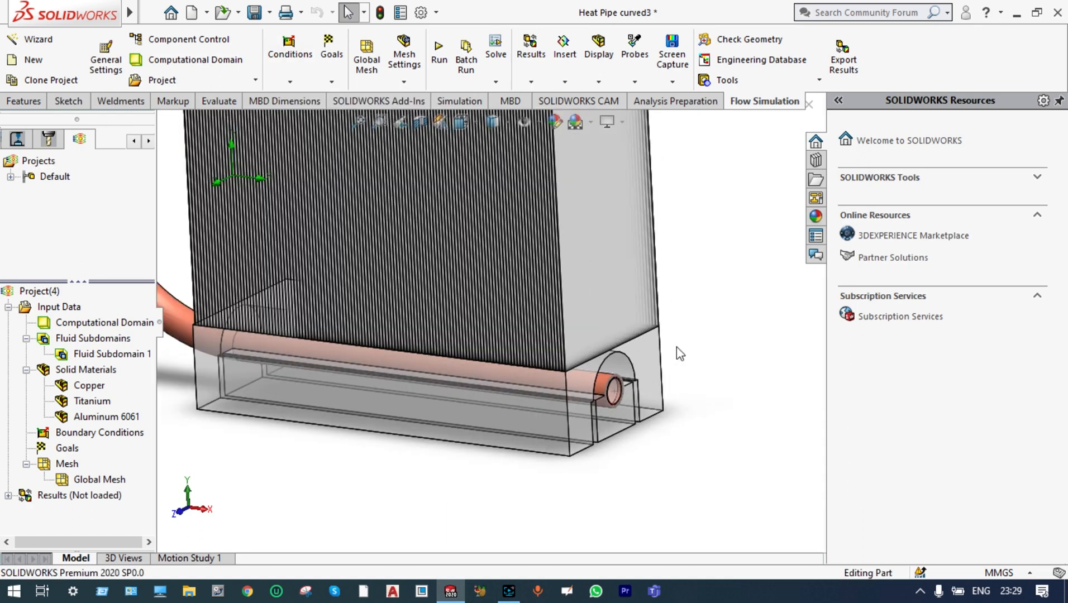
pyautogui.scroll(-2, 584, 401)
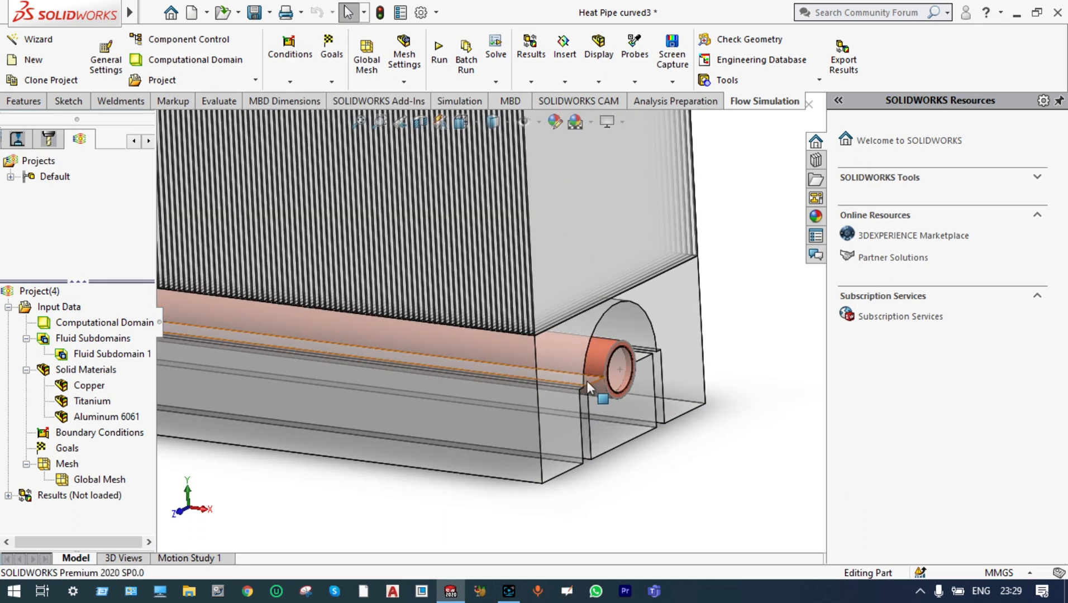
# Hide the Evaporator body of the heat pipe to expose the groove in the inner block
pyautogui.click(599, 348)
pyautogui.rightClick(599, 348)
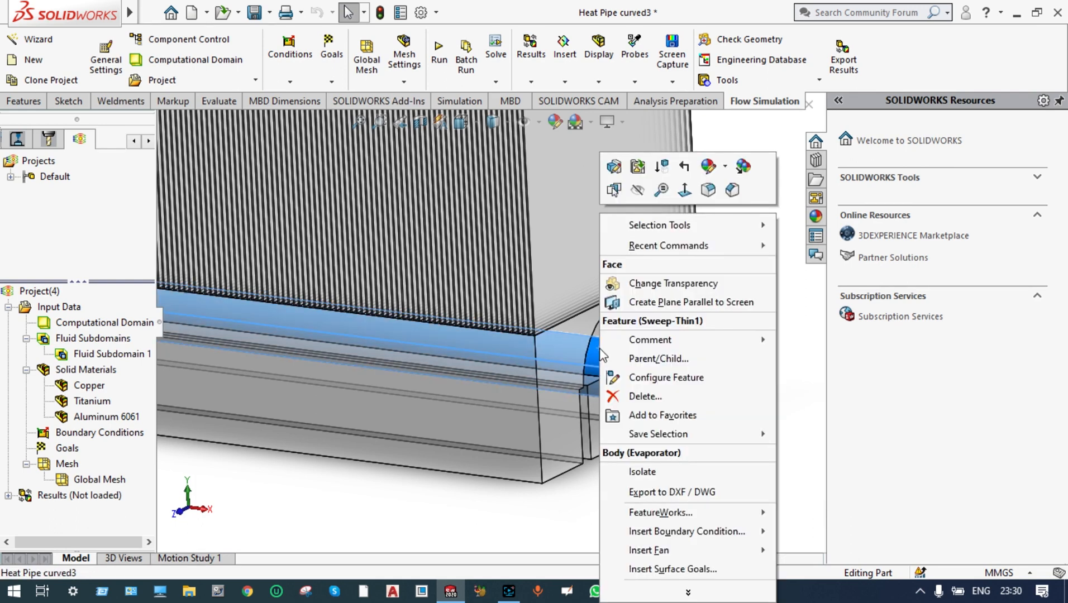
pyautogui.click(638, 189)
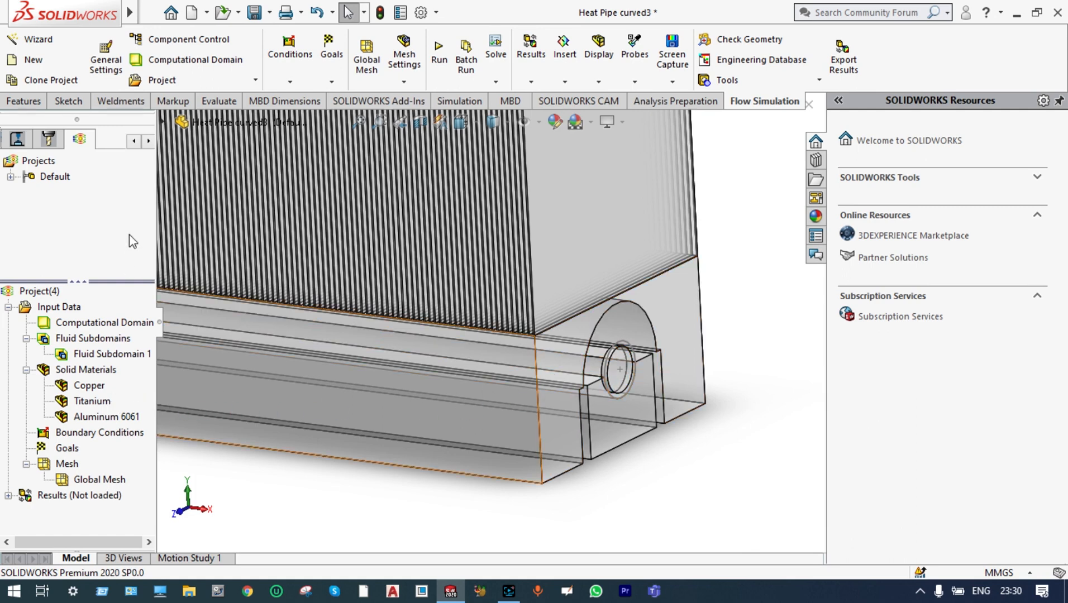
# Start a surface source and select the inner block's curved groove face and the flat face beside it
pyautogui.click(291, 85)
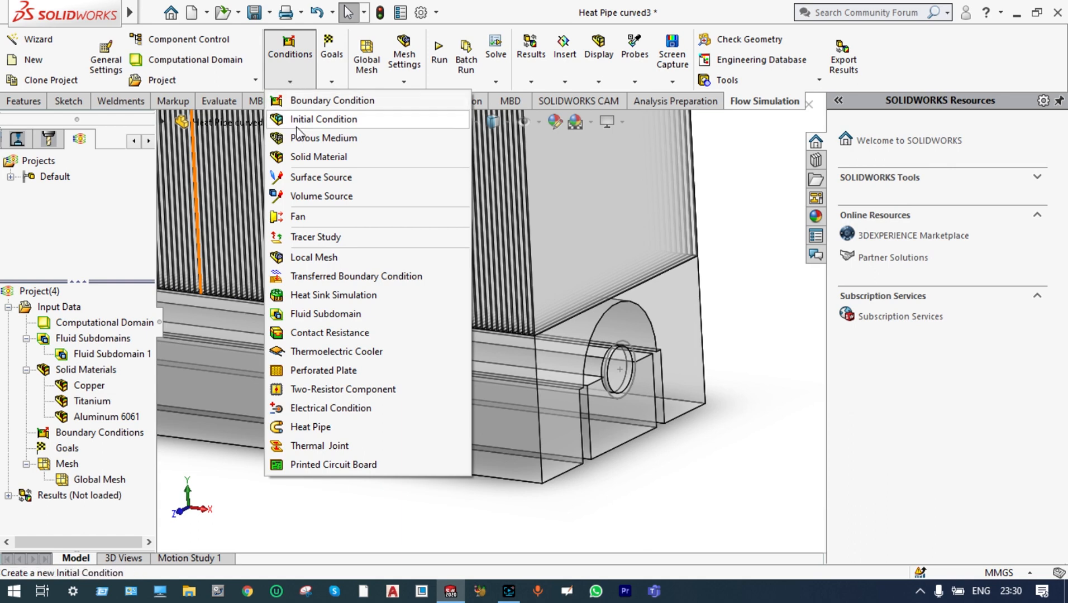
pyautogui.click(299, 178)
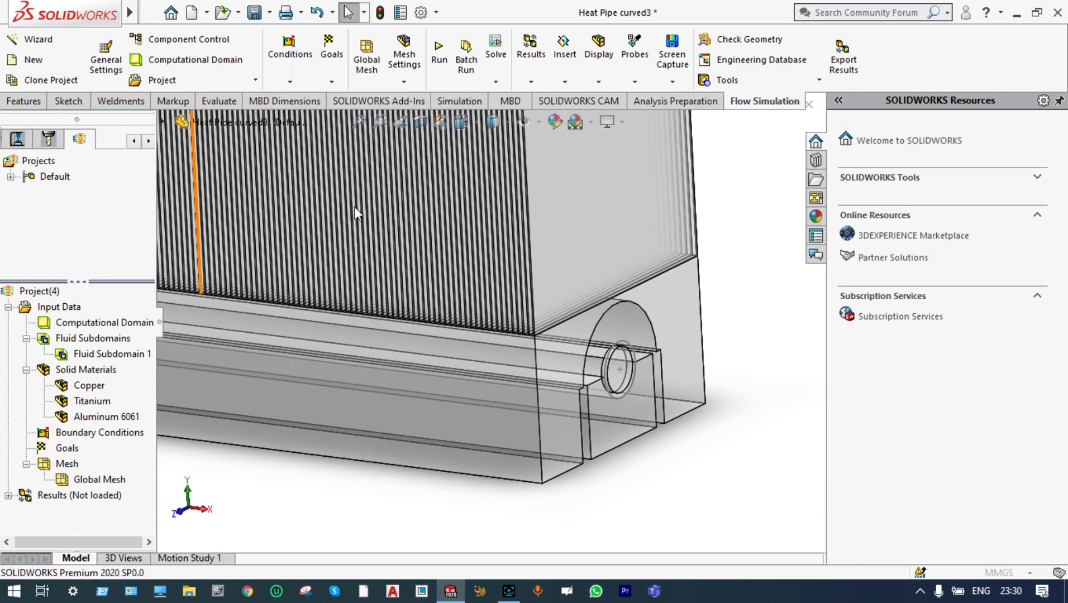
pyautogui.scroll(-3, 602, 372)
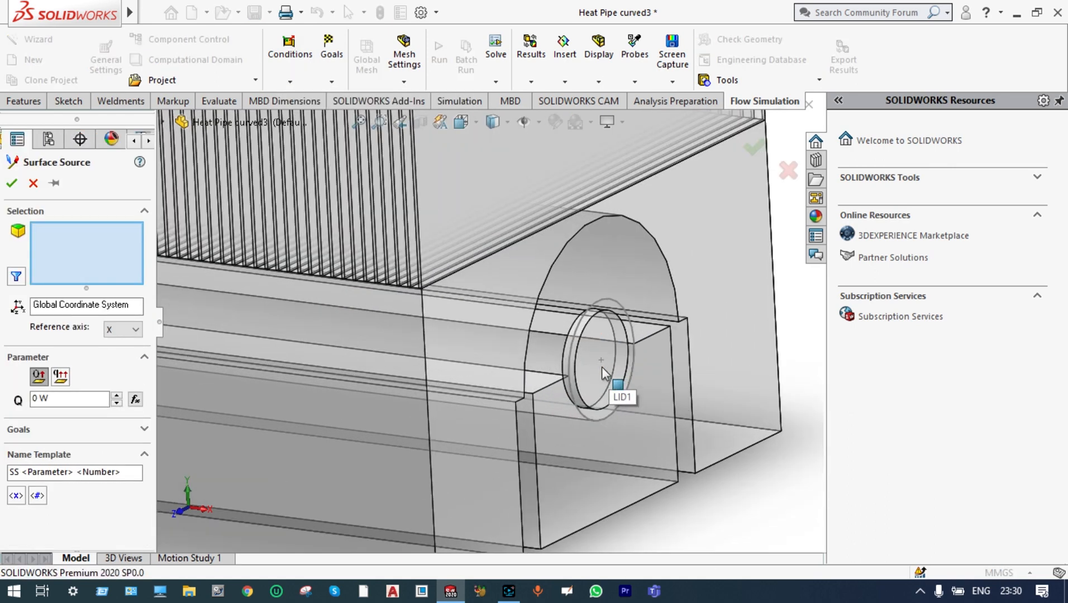
pyautogui.click(541, 352)
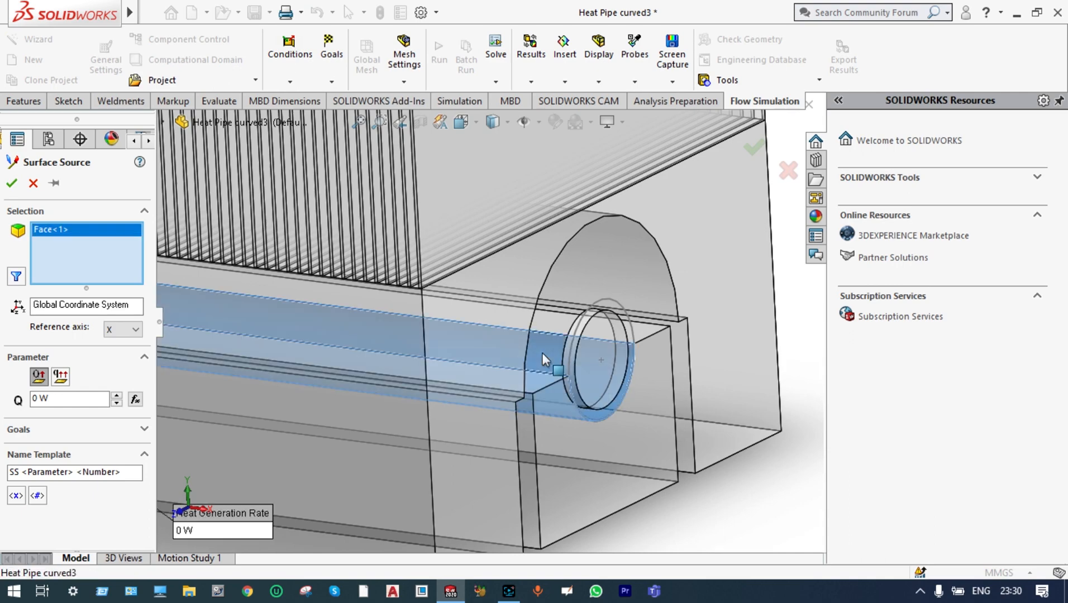
pyautogui.click(556, 322)
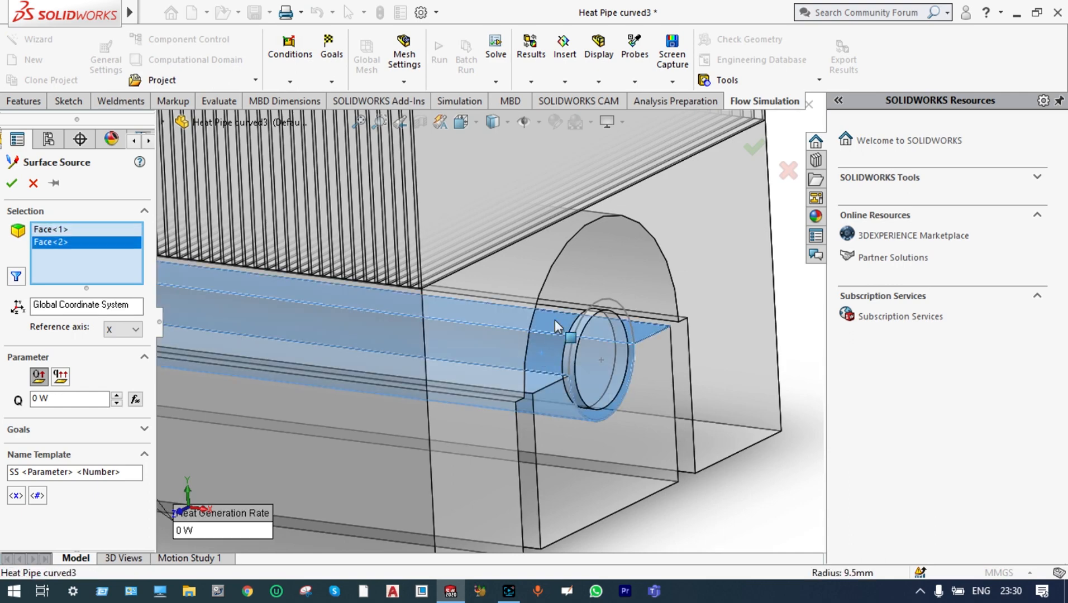
# Add the flat face on the groove's other side to the surface source, set its heat generation rate and accept it
pyautogui.scroll(6, 652, 322)
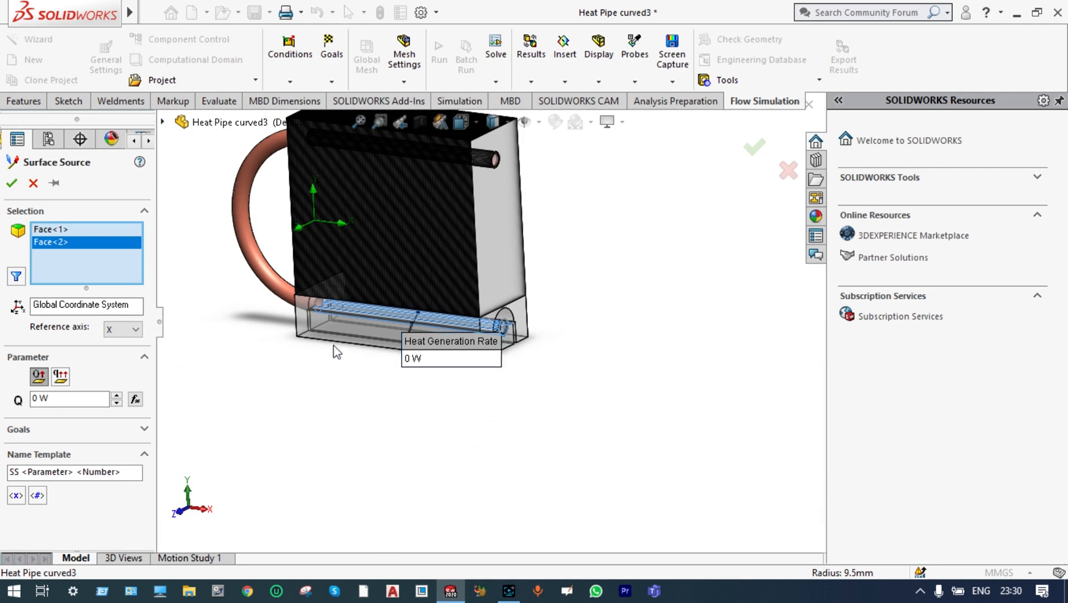
pyautogui.moveTo(325, 396); pyautogui.dragTo(303, 332, button='middle')
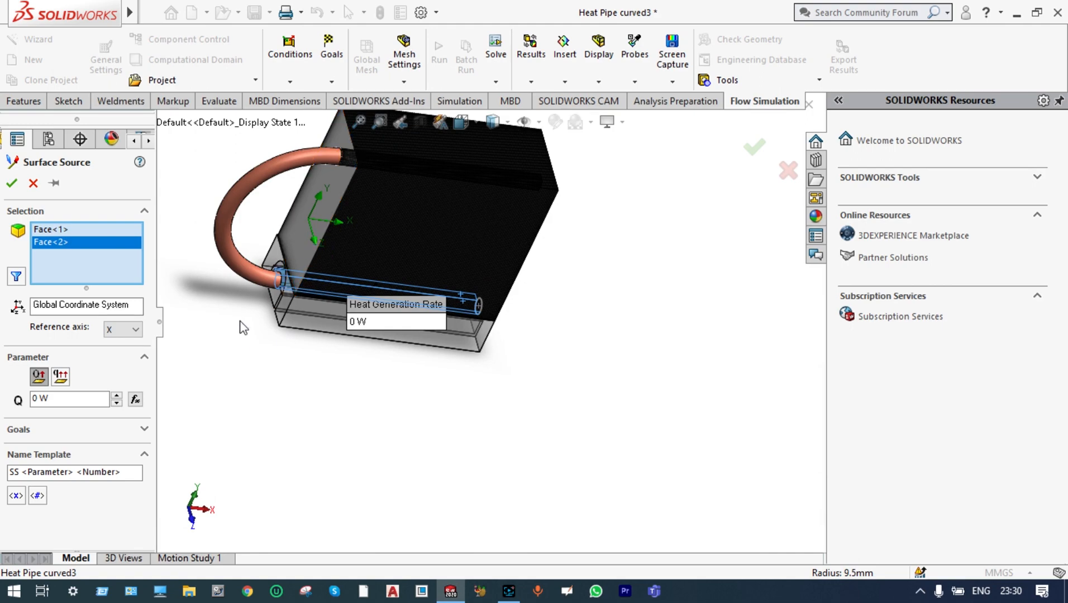
pyautogui.scroll(4, 718, 343)
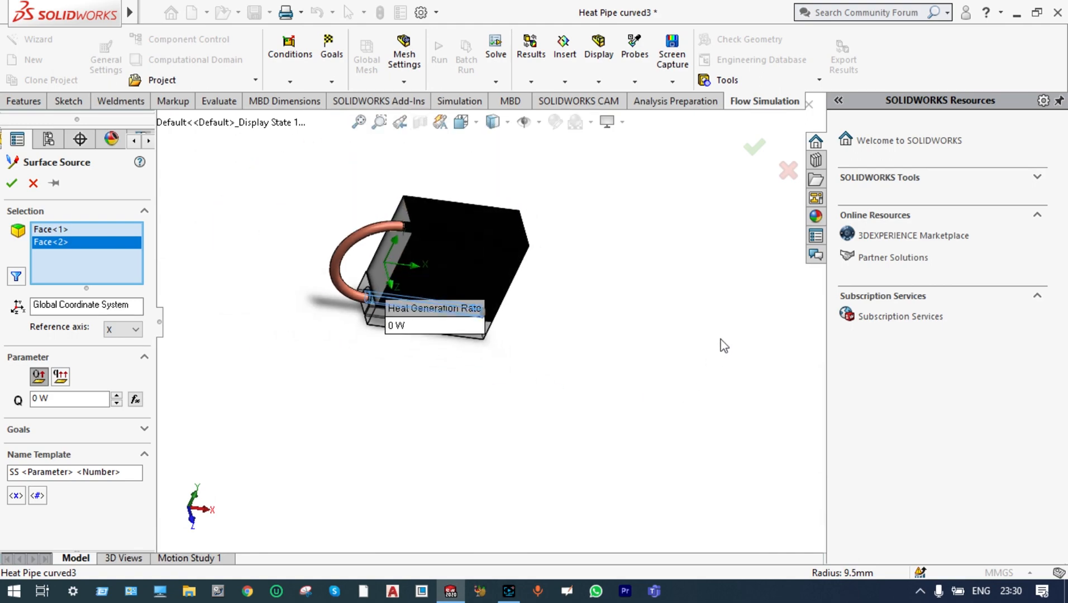
pyautogui.scroll(-4, 361, 298)
pyautogui.scroll(-1, 526, 324)
pyautogui.scroll(-8, 478, 345)
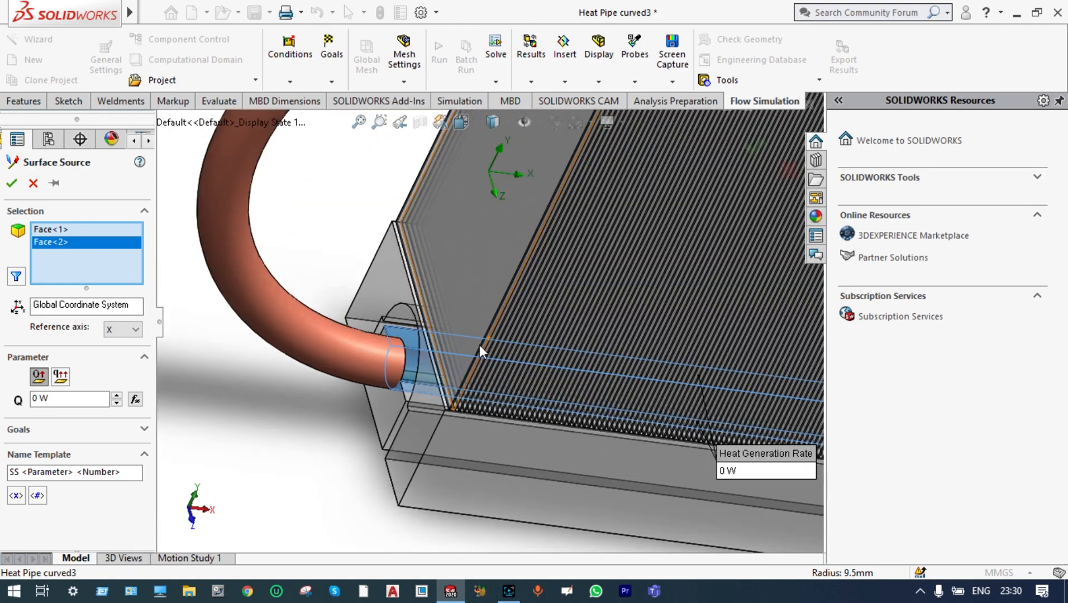
pyautogui.scroll(-5, 416, 368)
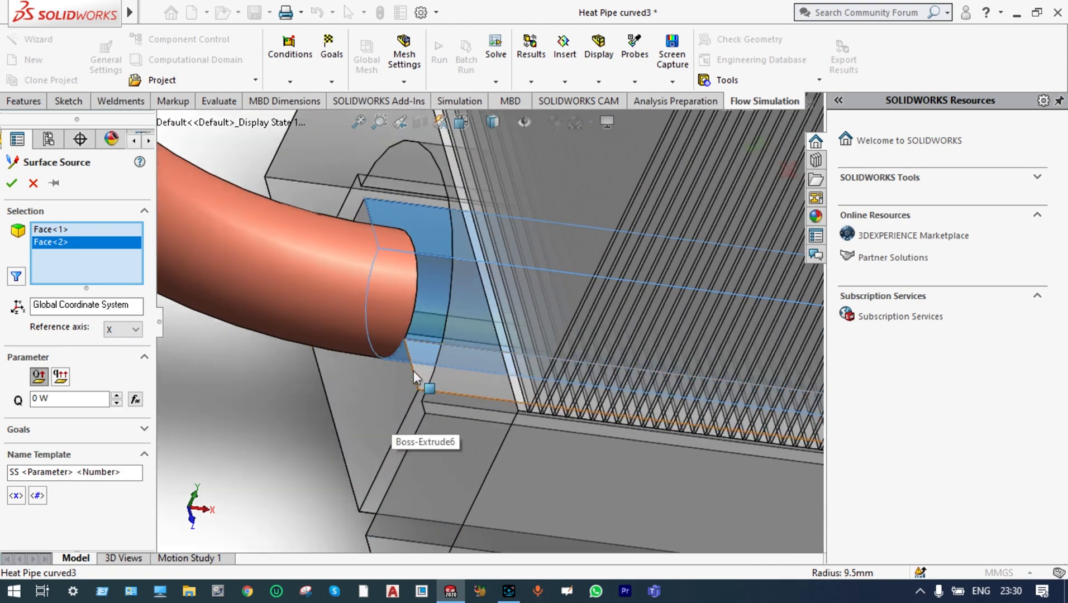
pyautogui.click(433, 362)
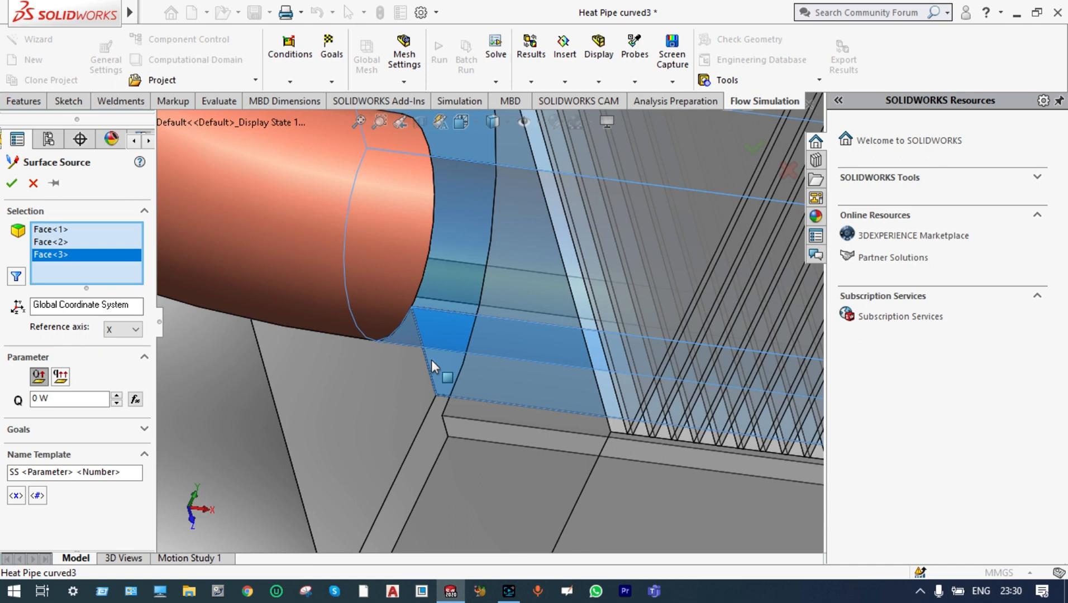
pyautogui.click(33, 400)
pyautogui.write('1')
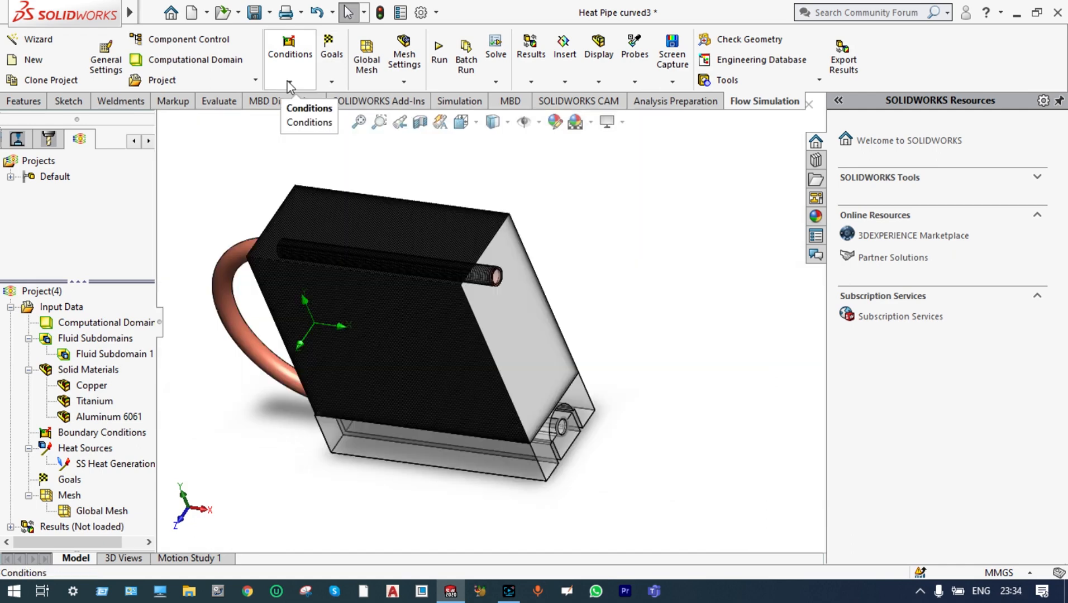
# Start a contact resistance condition and select the groove face of Boss-Extrude6 together with the Evaporator body
pyautogui.click(289, 83)
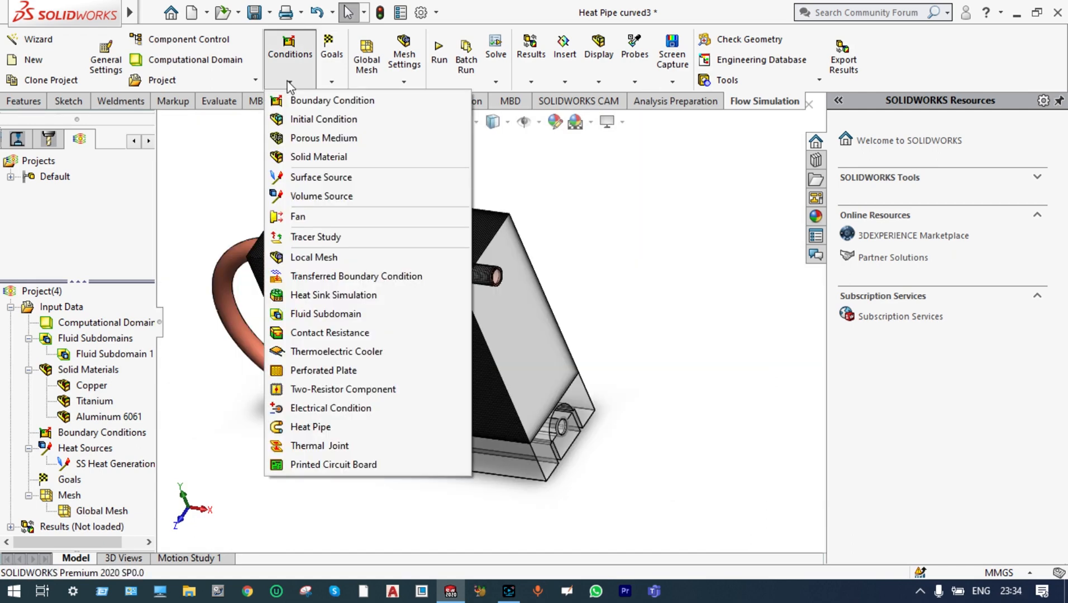
pyautogui.click(323, 333)
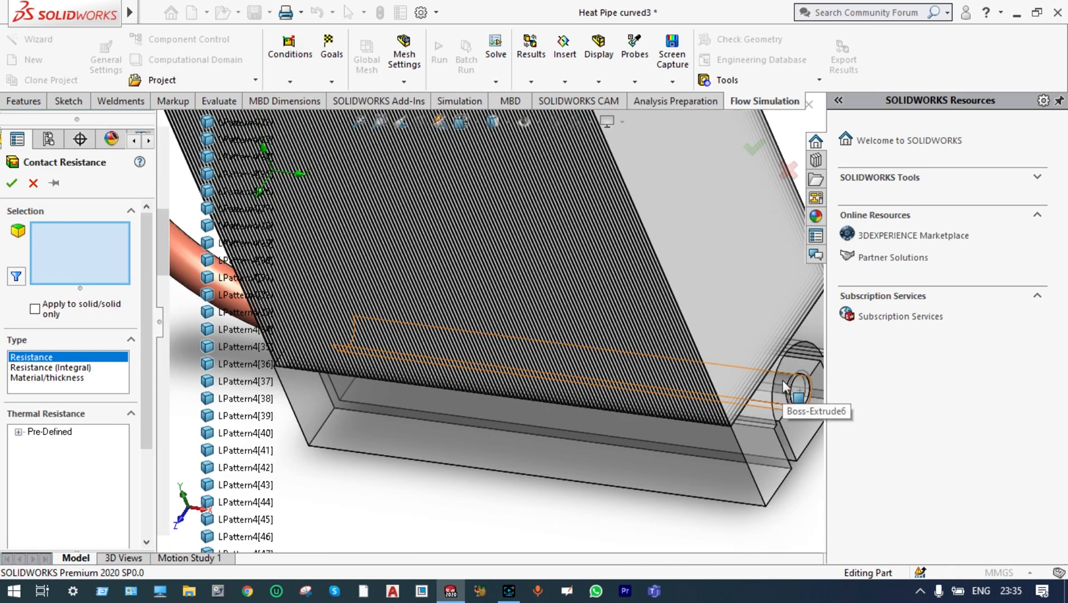
pyautogui.click(785, 385)
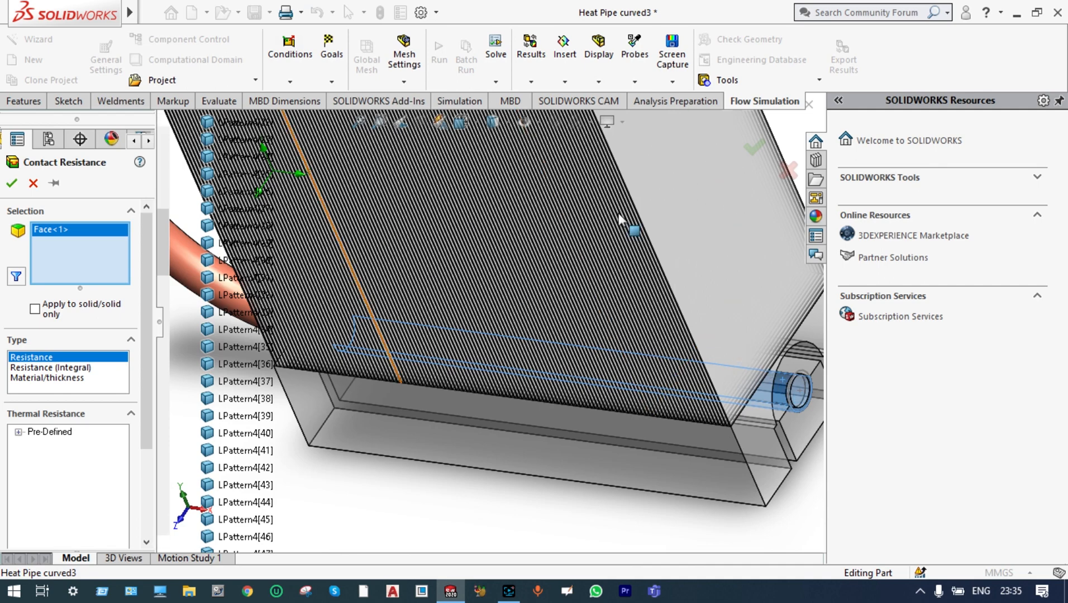
pyautogui.scroll(5, 513, 539)
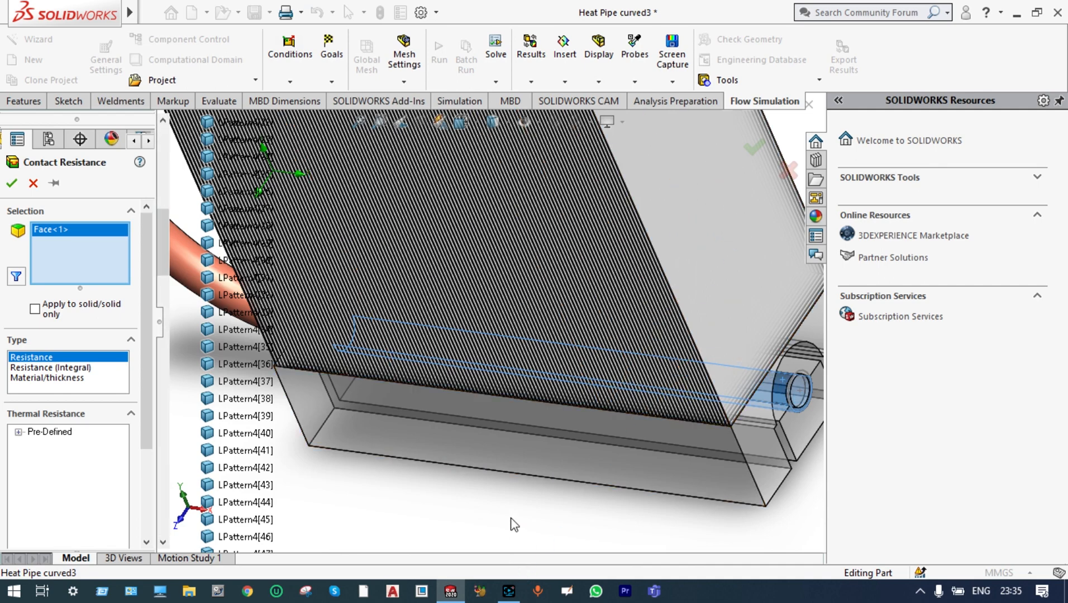
pyautogui.scroll(2, 506, 505)
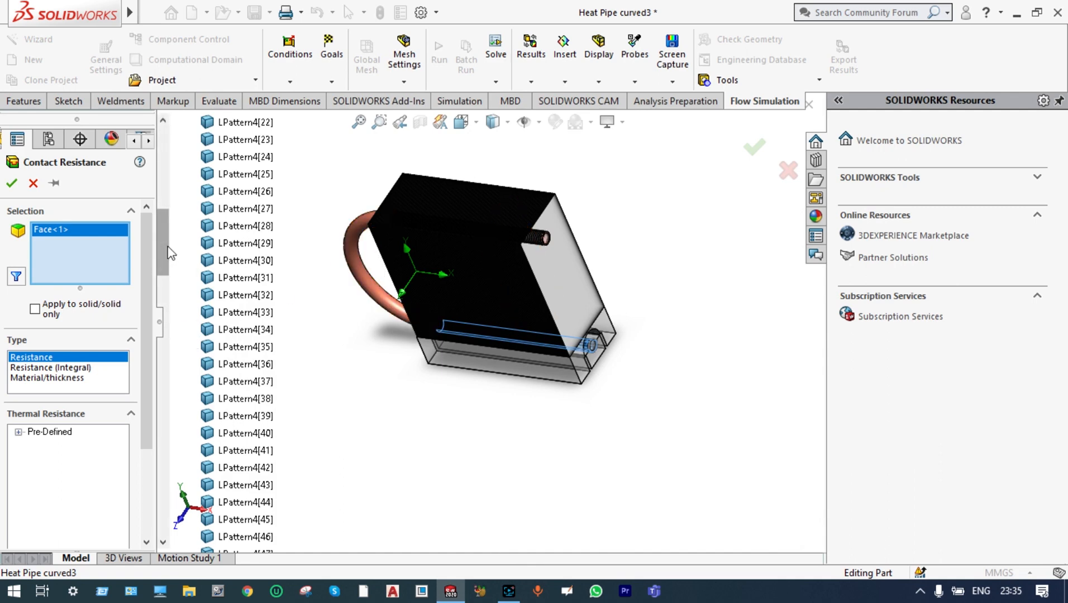
pyautogui.moveTo(170, 255); pyautogui.dragTo(170, 168)
pyautogui.click(242, 209)
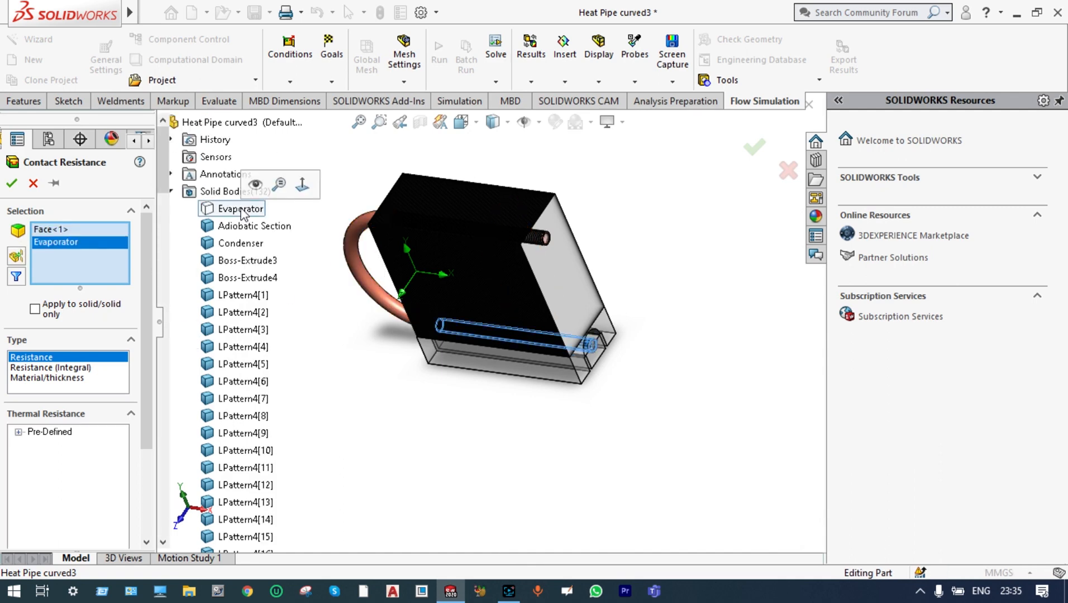
# Choose the predefined Zero resistance as the thermal resistance and accept the contact resistance
pyautogui.click(19, 432)
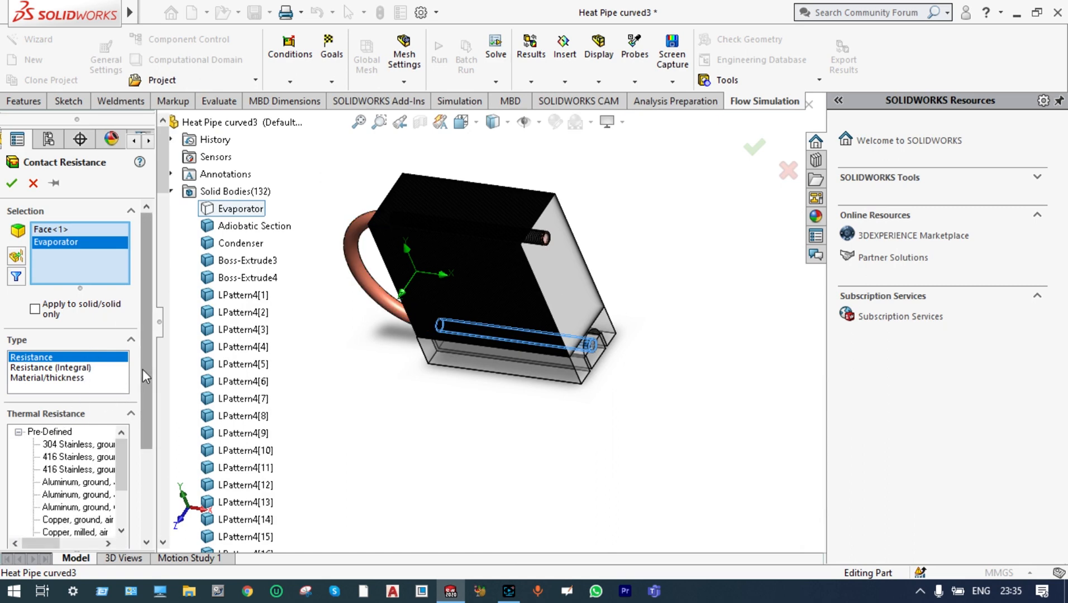
pyautogui.moveTo(142, 370); pyautogui.dragTo(139, 457)
pyautogui.scroll(-2, 127, 394)
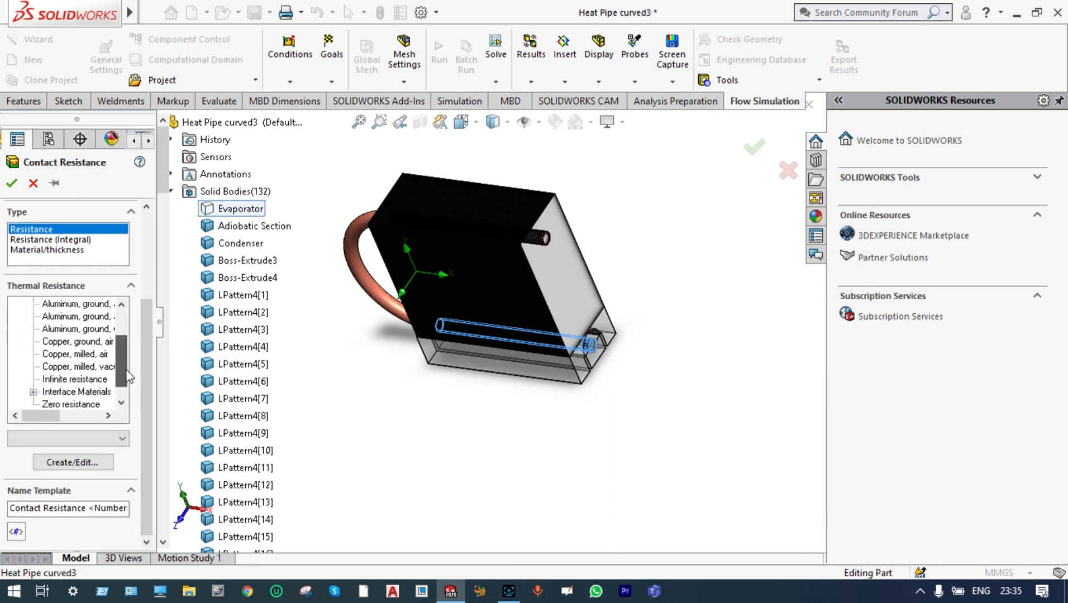
pyautogui.click(78, 392)
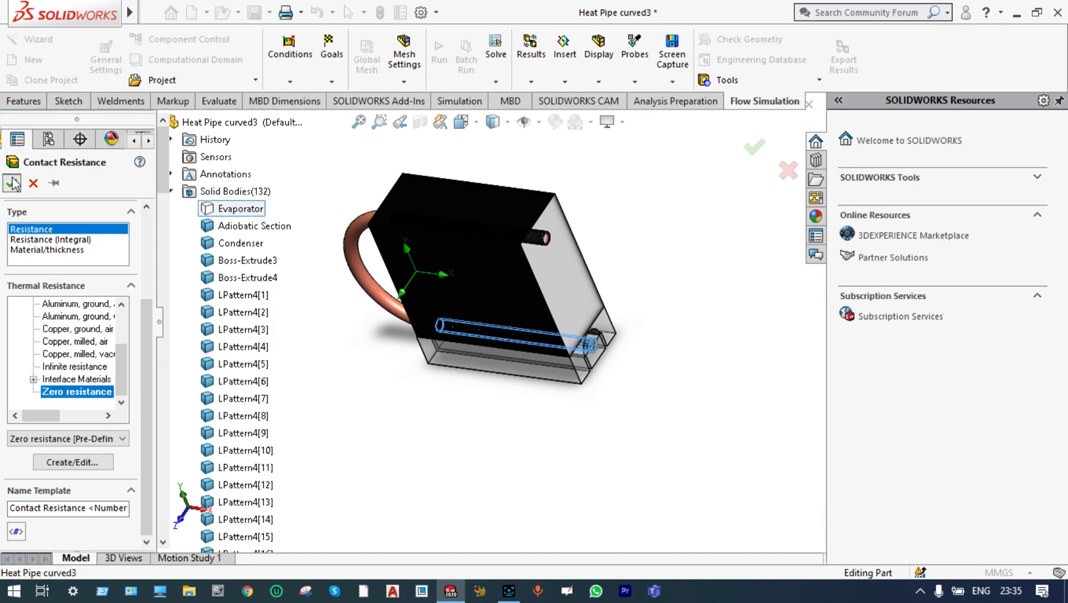
pyautogui.click(12, 182)
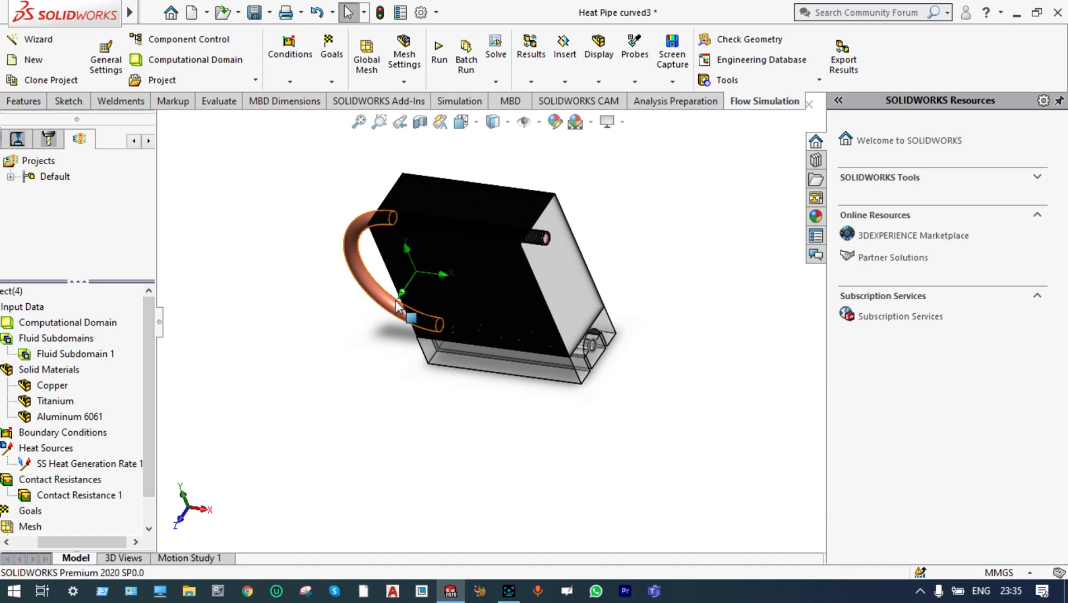
# Start a heat pipe condition and select the Evaporator, Adiobatic Section and Condenser bodies as its components
pyautogui.click(289, 82)
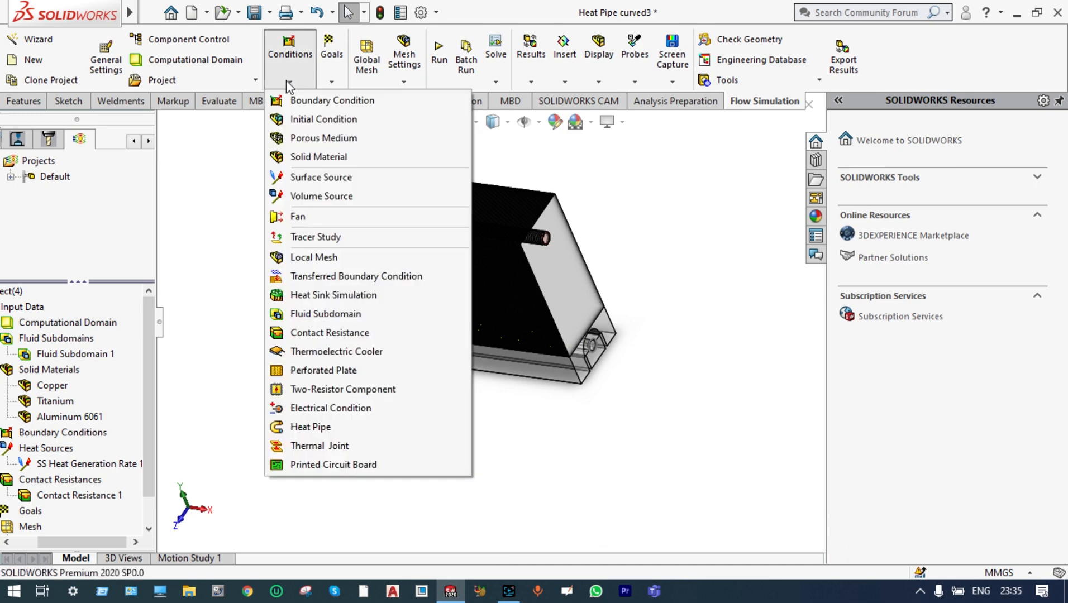
pyautogui.click(310, 428)
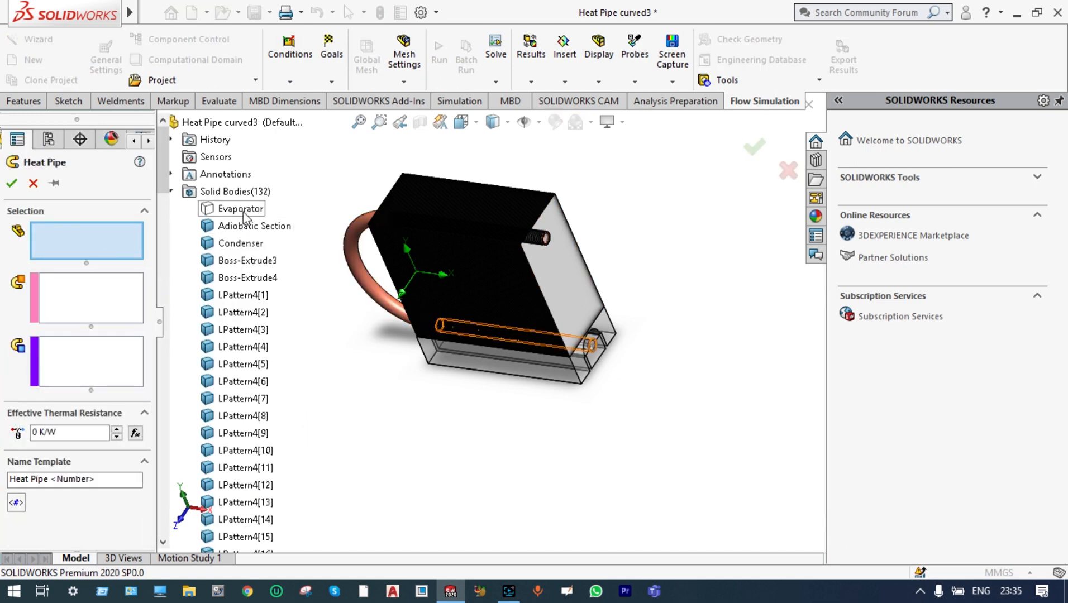
pyautogui.click(240, 209)
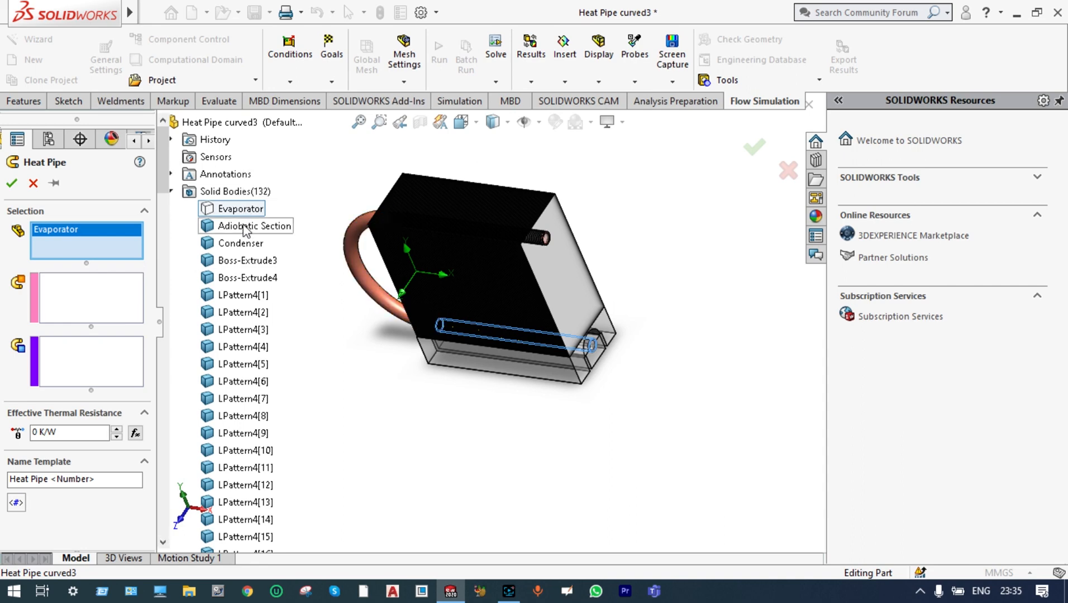
pyautogui.click(243, 226)
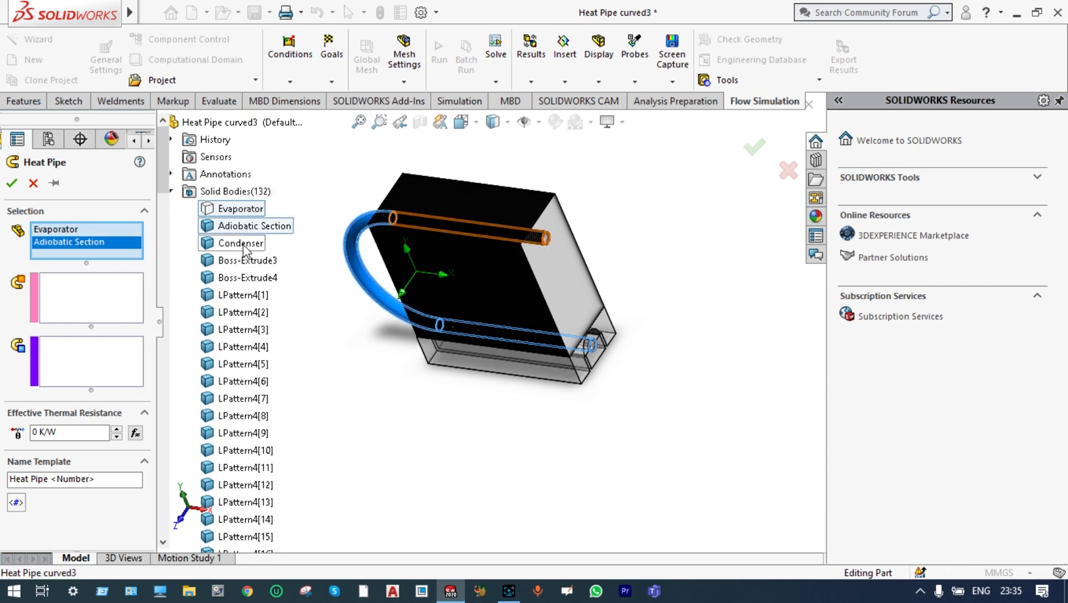
pyautogui.click(243, 248)
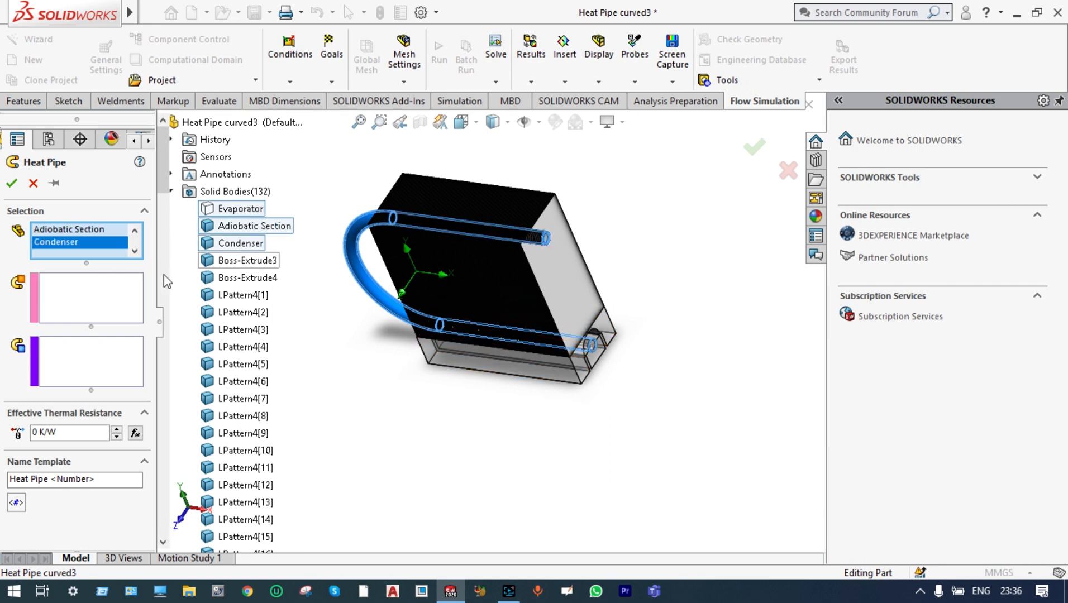
# Select the end face of the inner block around the evaporator as the heat pipe's heat-in face
pyautogui.click(92, 295)
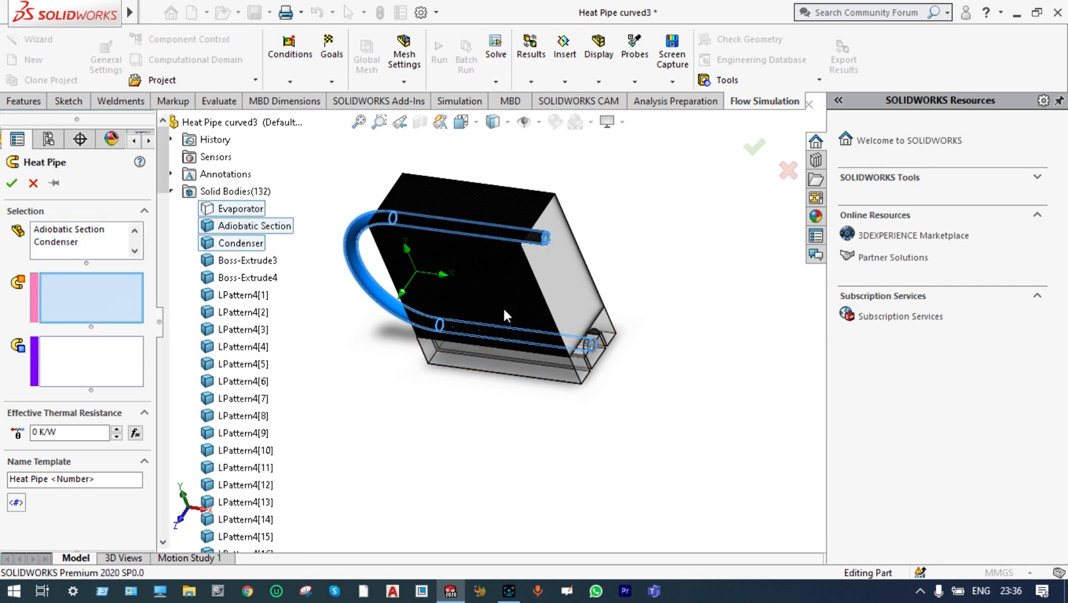
pyautogui.scroll(-5, 596, 350)
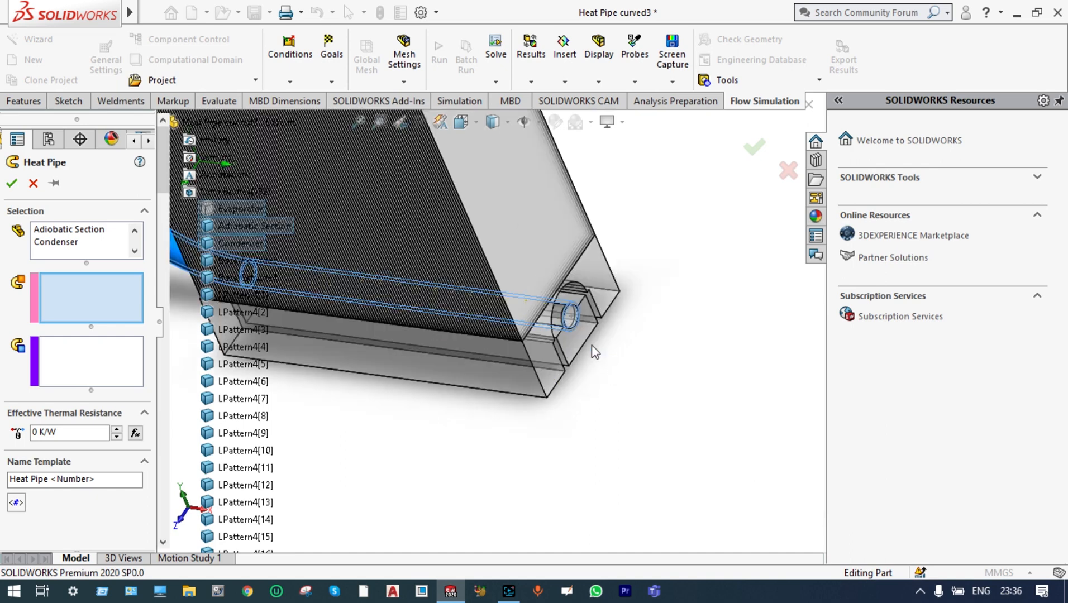
pyautogui.click(557, 338)
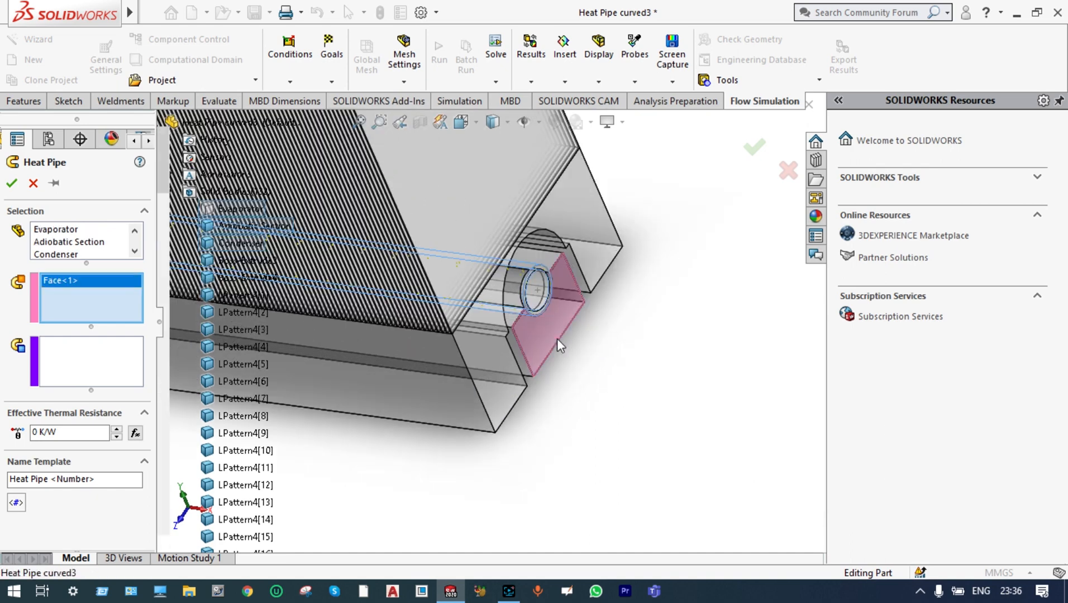
# Select the faces of the fins and condenser with a lasso around the model's upper part as the heat pipe's heat-out faces
pyautogui.click(76, 366)
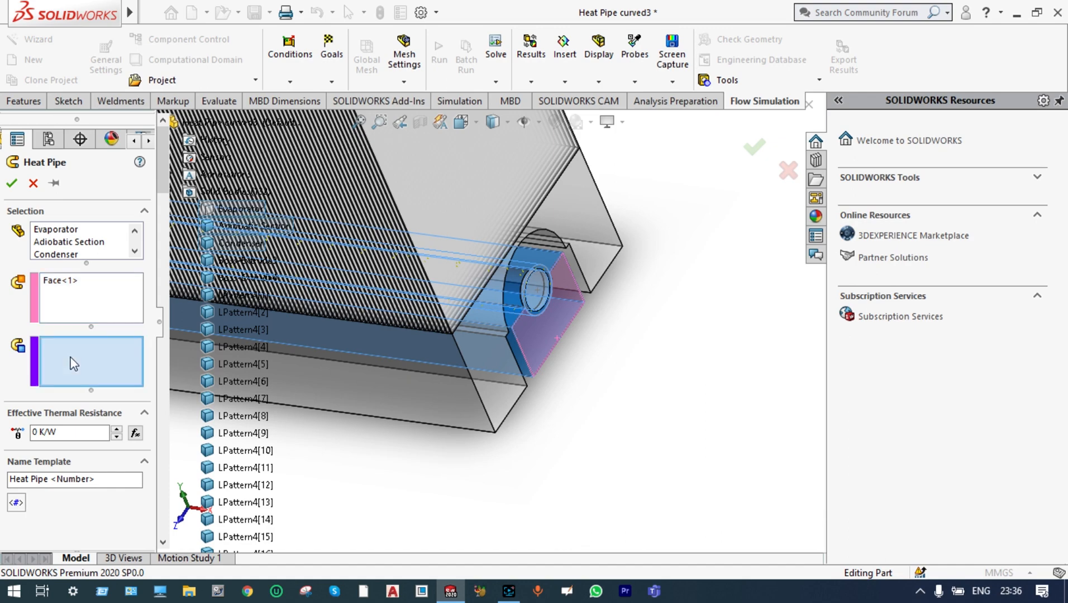
pyautogui.scroll(8, 617, 208)
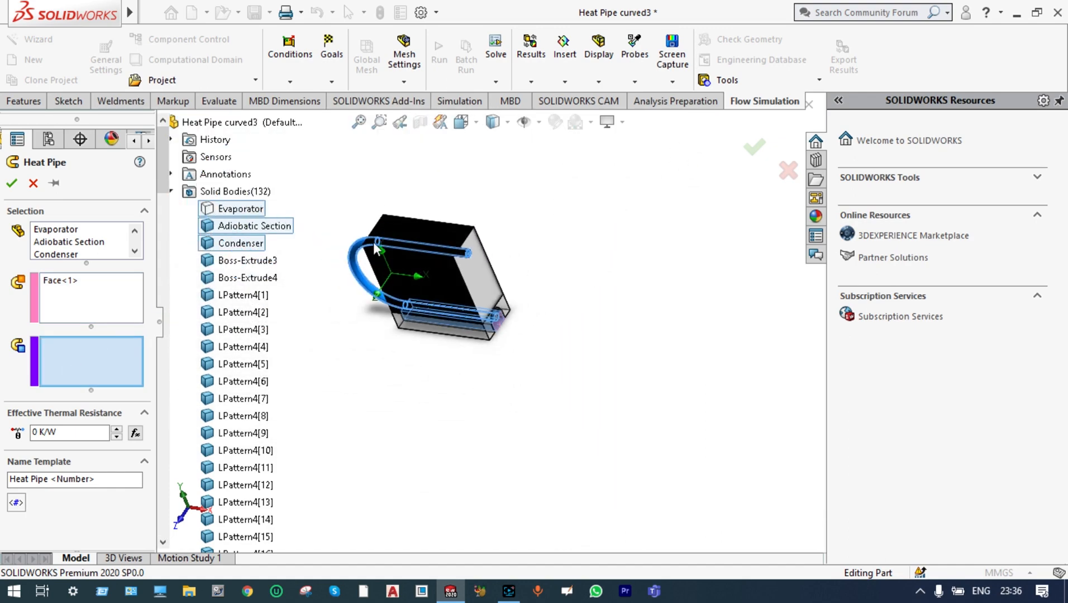
pyautogui.scroll(-8, 377, 248)
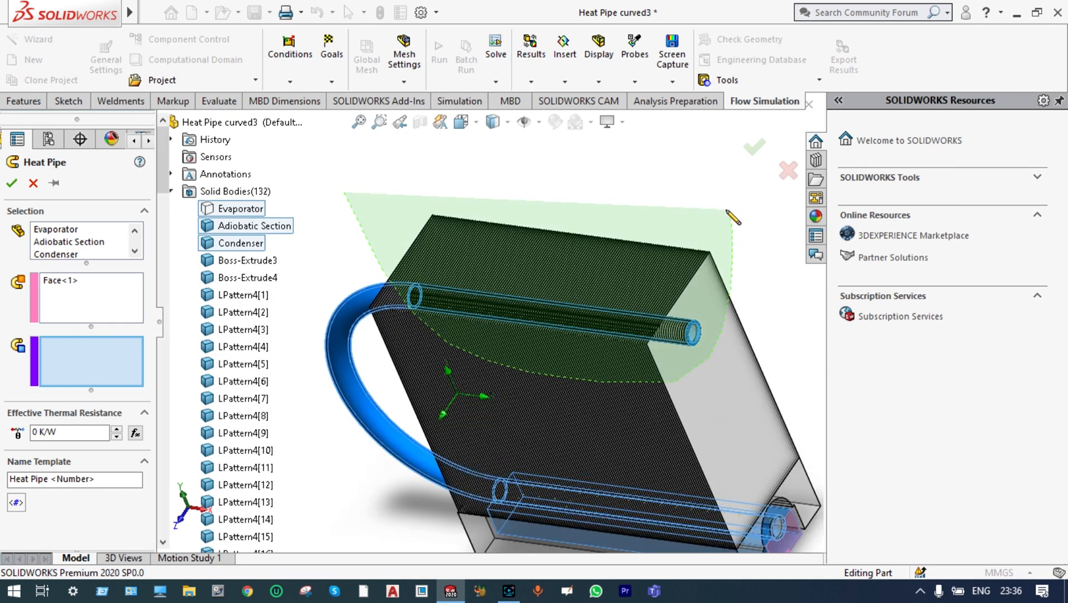
pyautogui.click(727, 212)
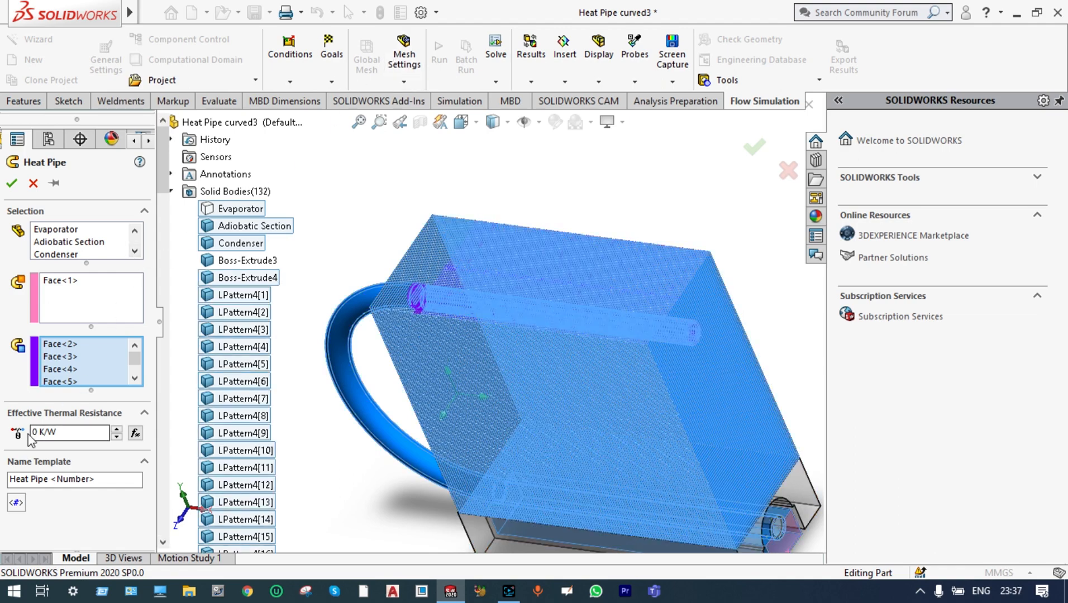
# Set the heat pipe's effective thermal resistance to 0.01 K/W, accept the condition and dismiss the unsaved document notification
pyautogui.click(37, 433)
pyautogui.write('.0')
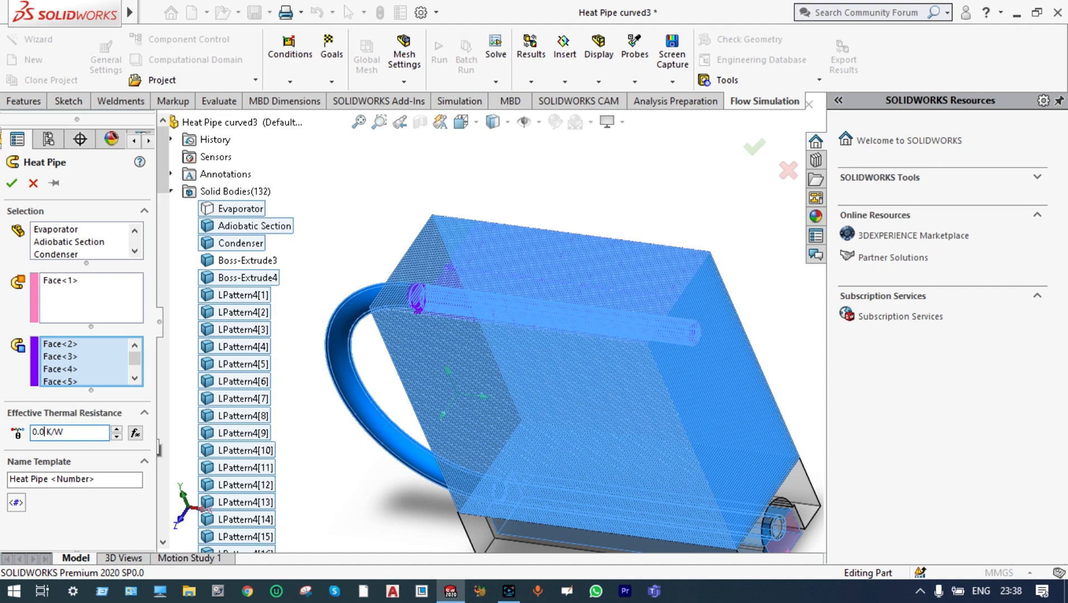
pyautogui.write('1')
pyautogui.click(12, 183)
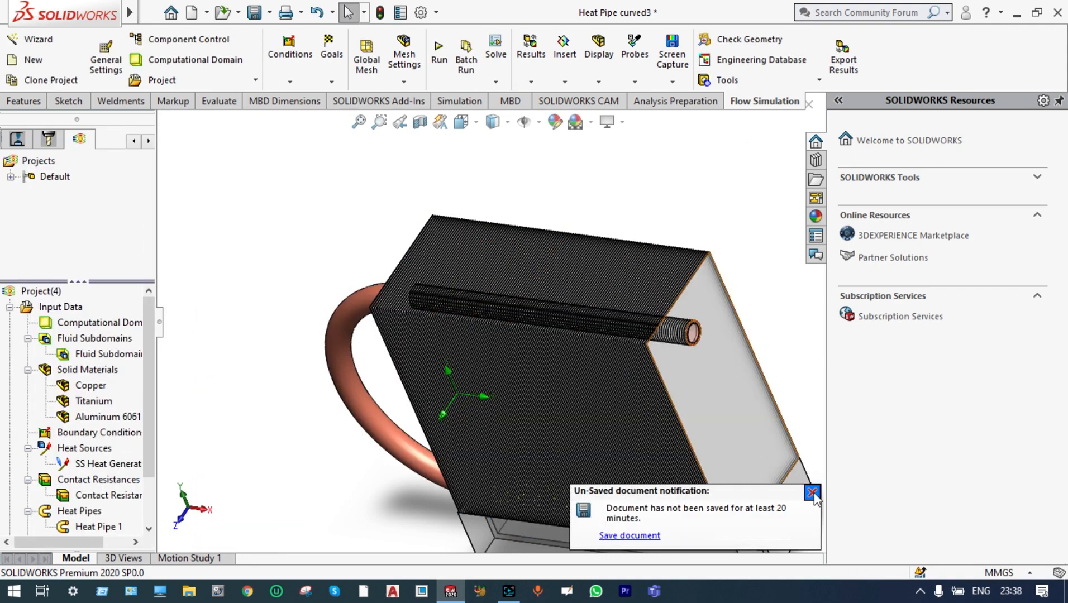
pyautogui.click(812, 492)
# Start inserting surface goals and enable the average value of Temperature (Fluid)
pyautogui.scroll(-3, 743, 482)
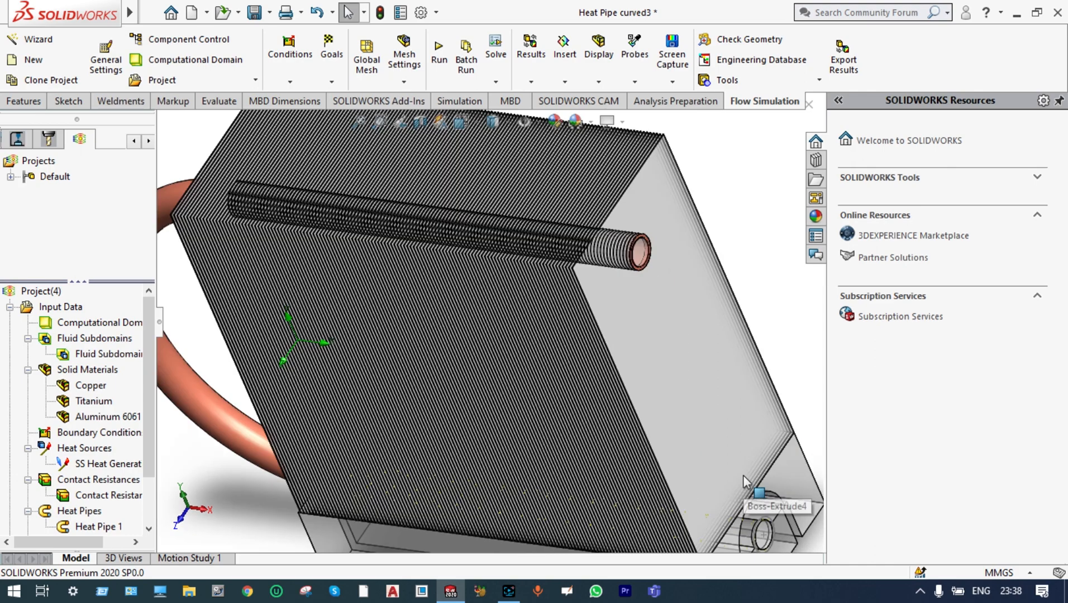
pyautogui.scroll(2, 643, 429)
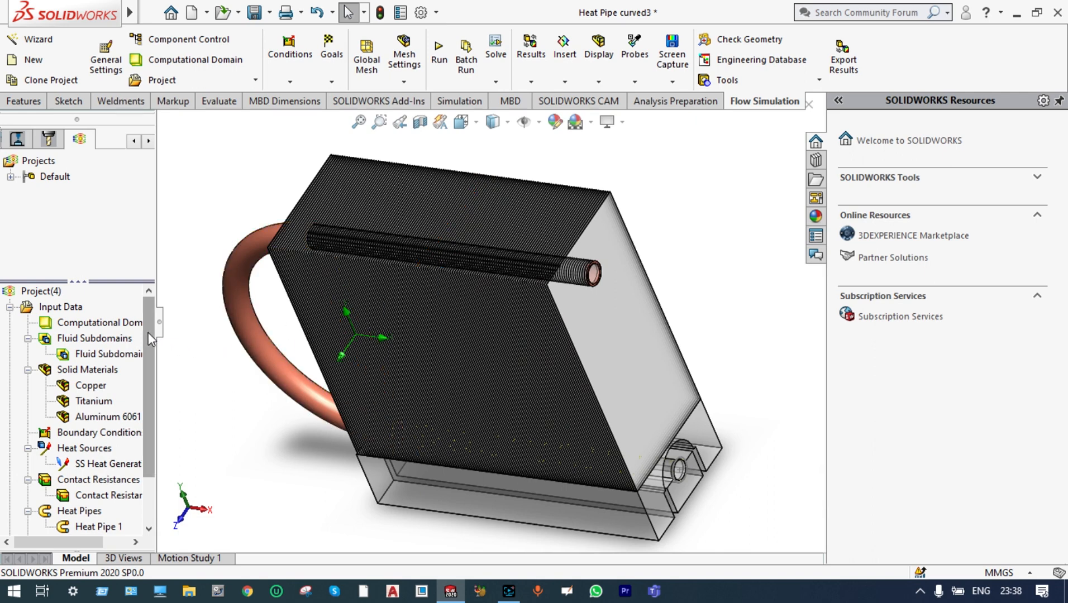
pyautogui.scroll(-1, 147, 332)
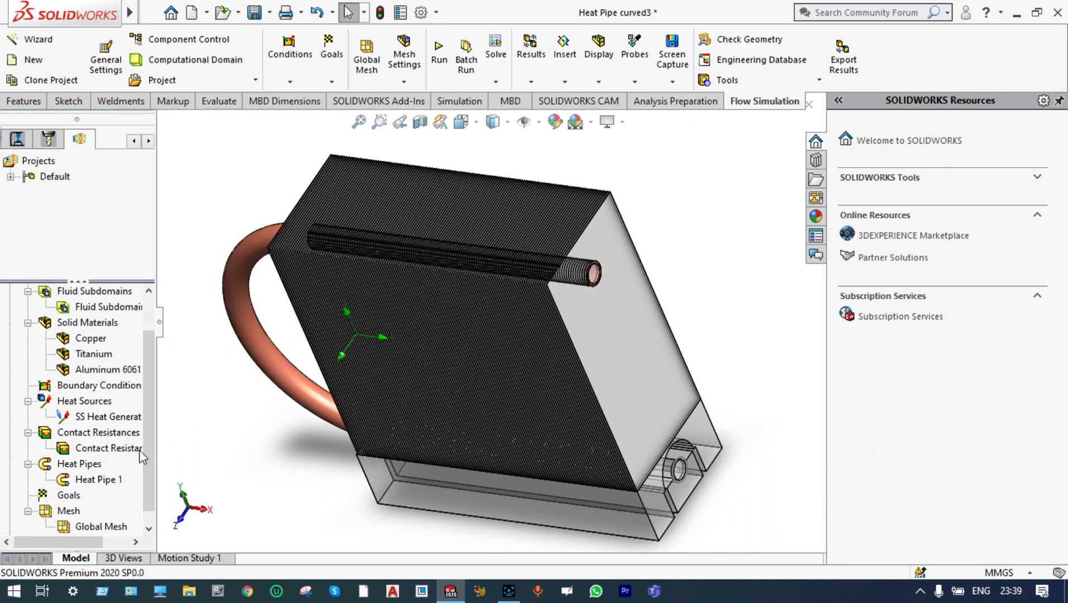
pyautogui.rightClick(71, 495)
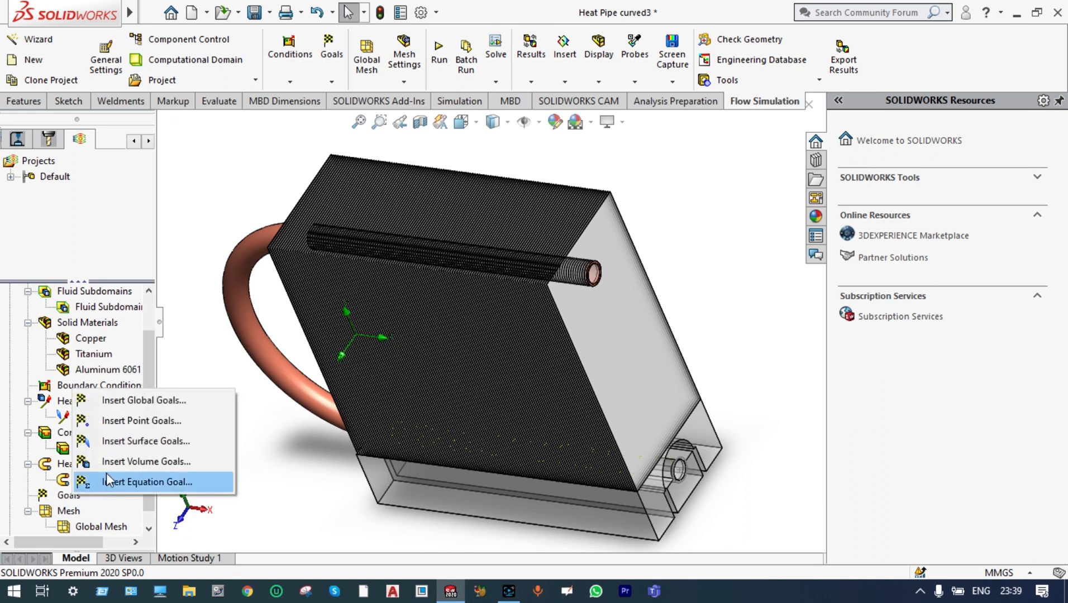
pyautogui.click(143, 440)
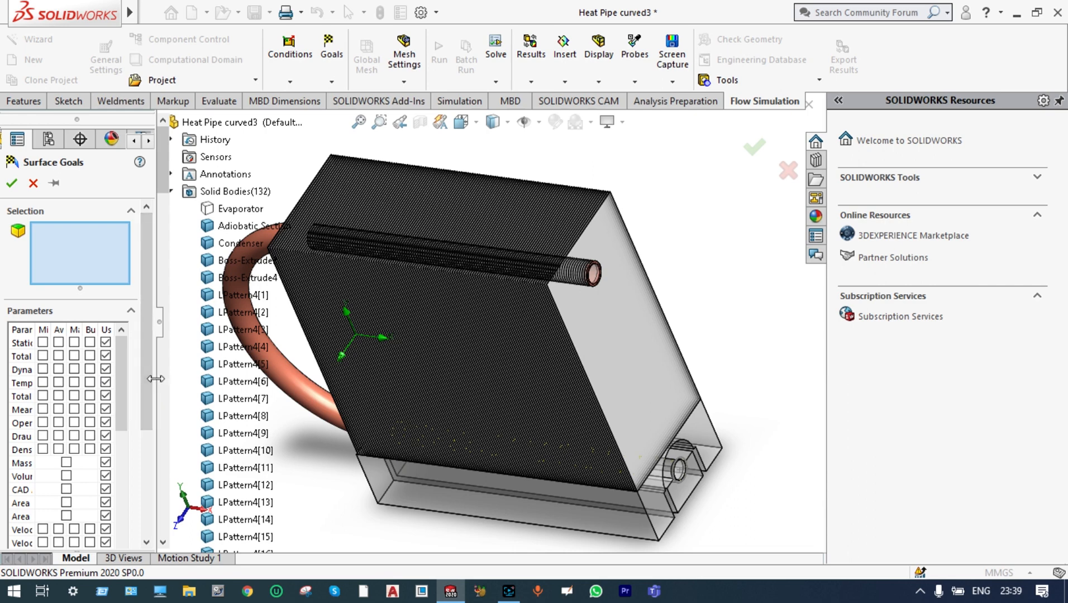
pyautogui.moveTo(157, 388); pyautogui.dragTo(215, 380)
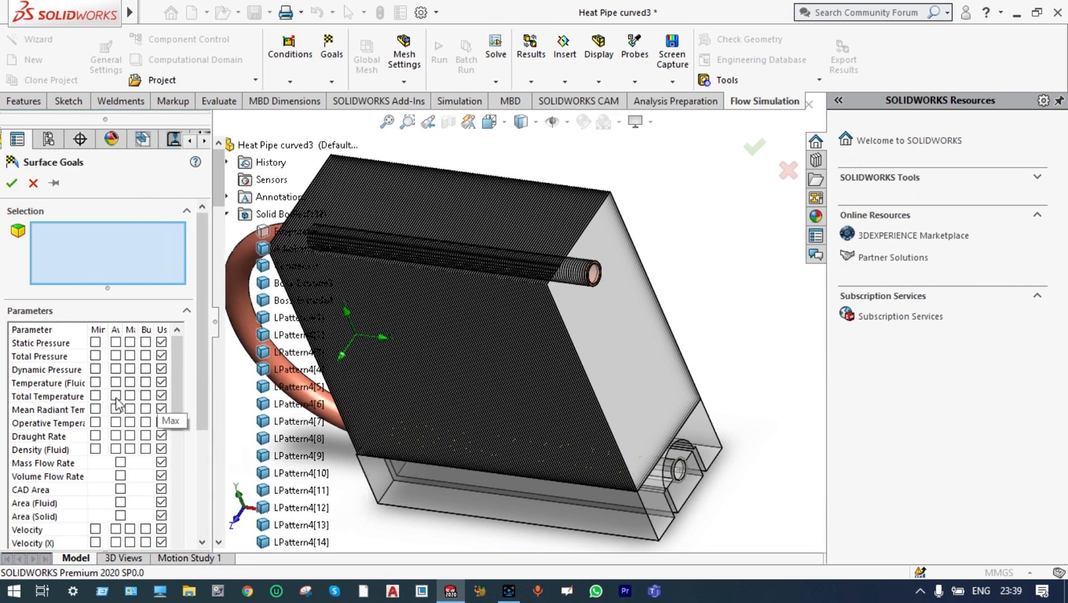
pyautogui.click(116, 383)
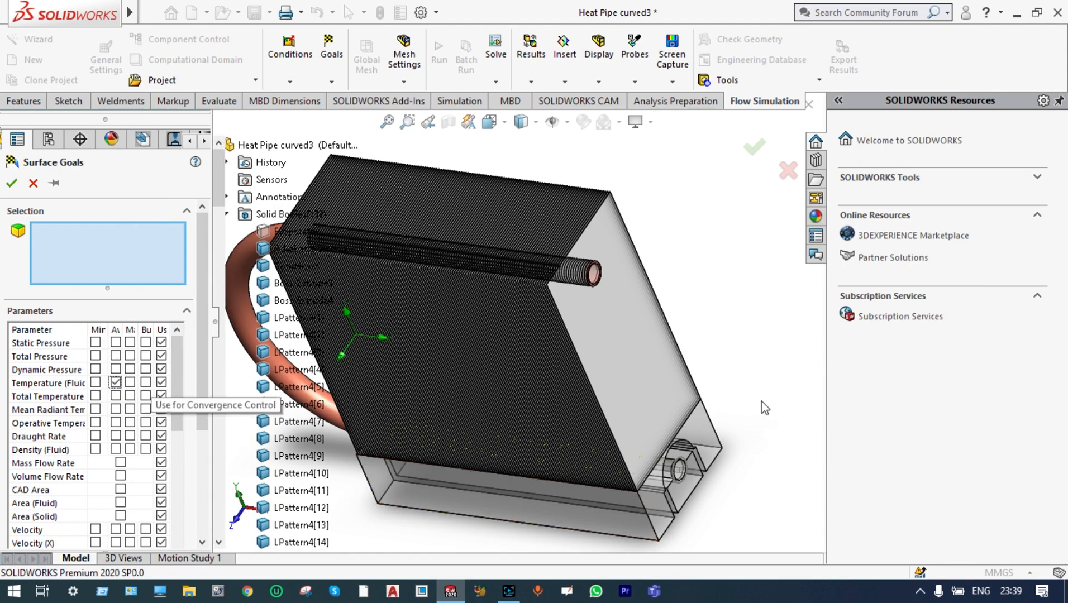
# Apply the surface goals to the Evaporator, Adiobatic Section and Condenser bodies, with a separate goal for each surface, and accept
pyautogui.scroll(1, 762, 401)
pyautogui.scroll(3, 765, 408)
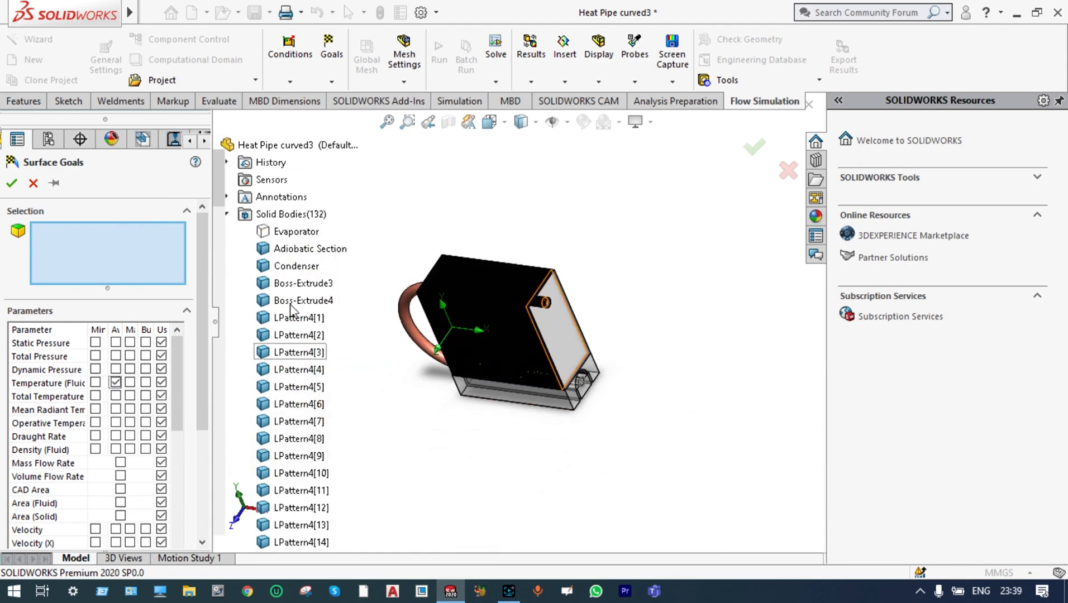
pyautogui.click(285, 234)
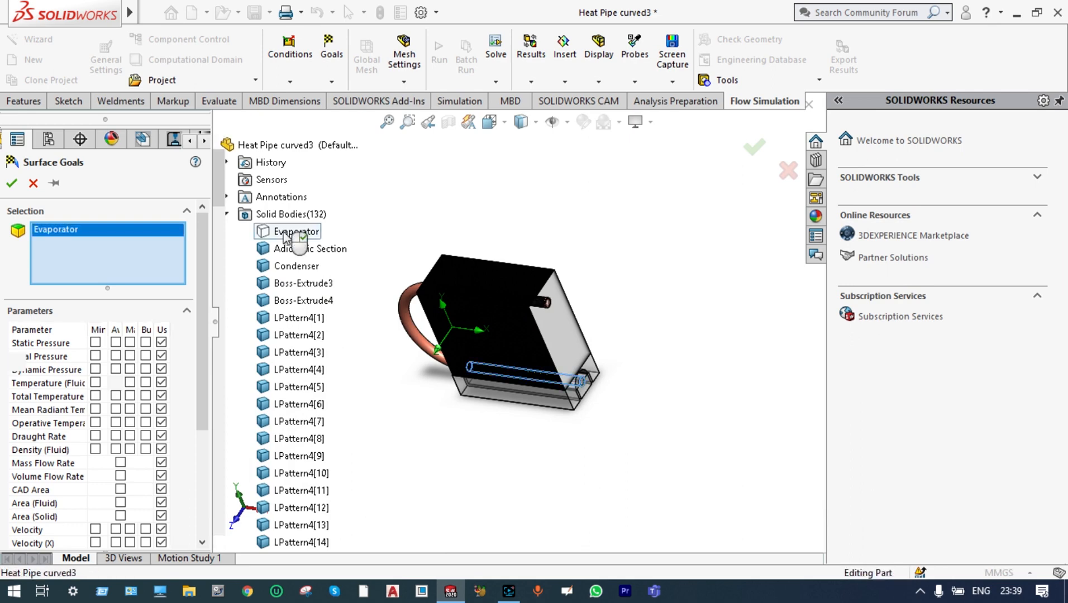
pyautogui.click(287, 250)
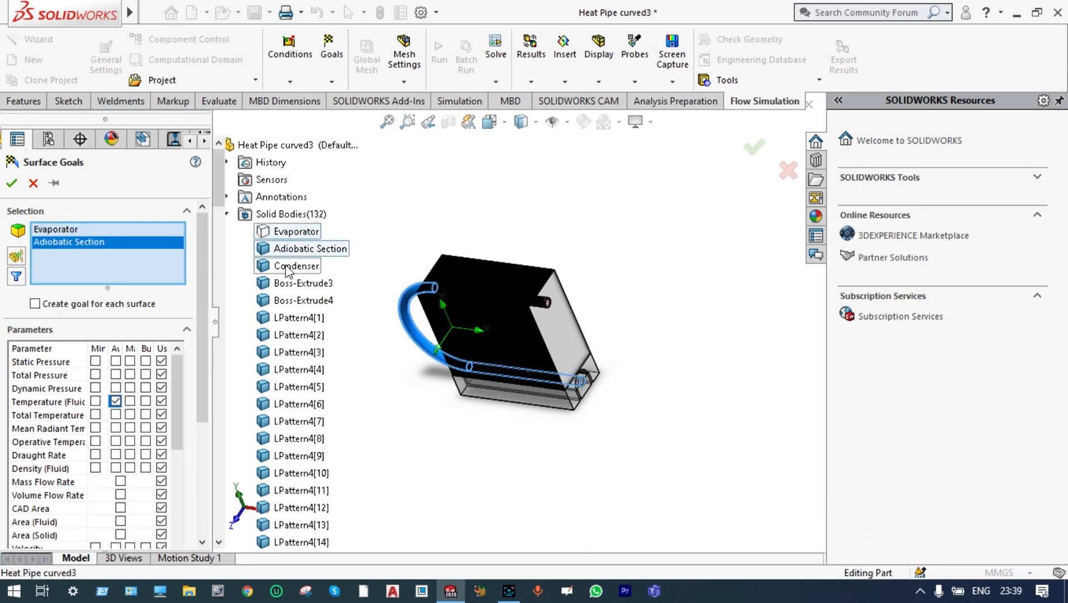
pyautogui.click(287, 267)
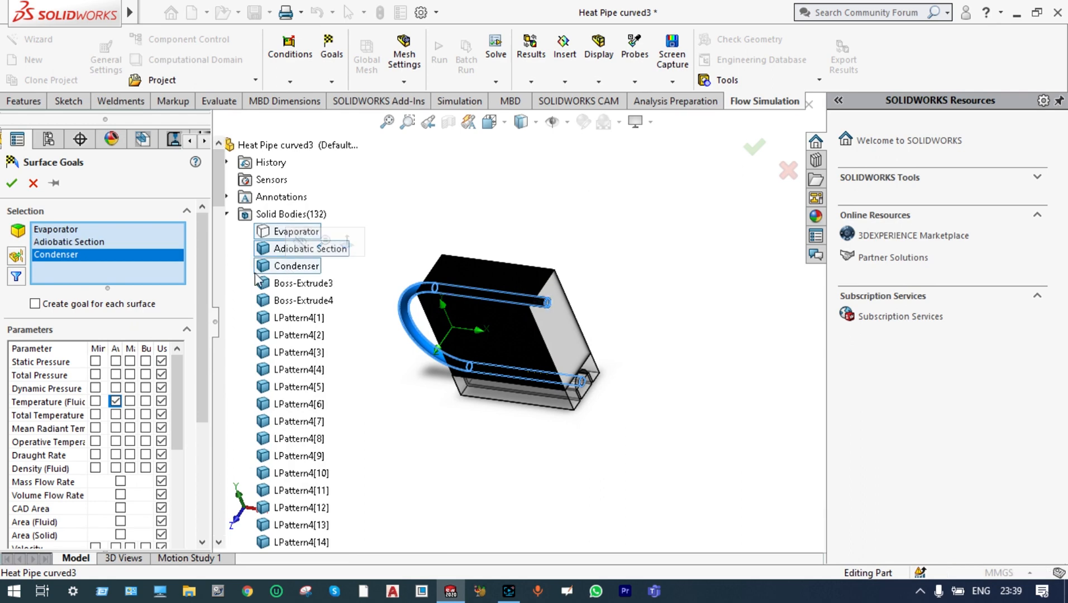
pyautogui.click(37, 306)
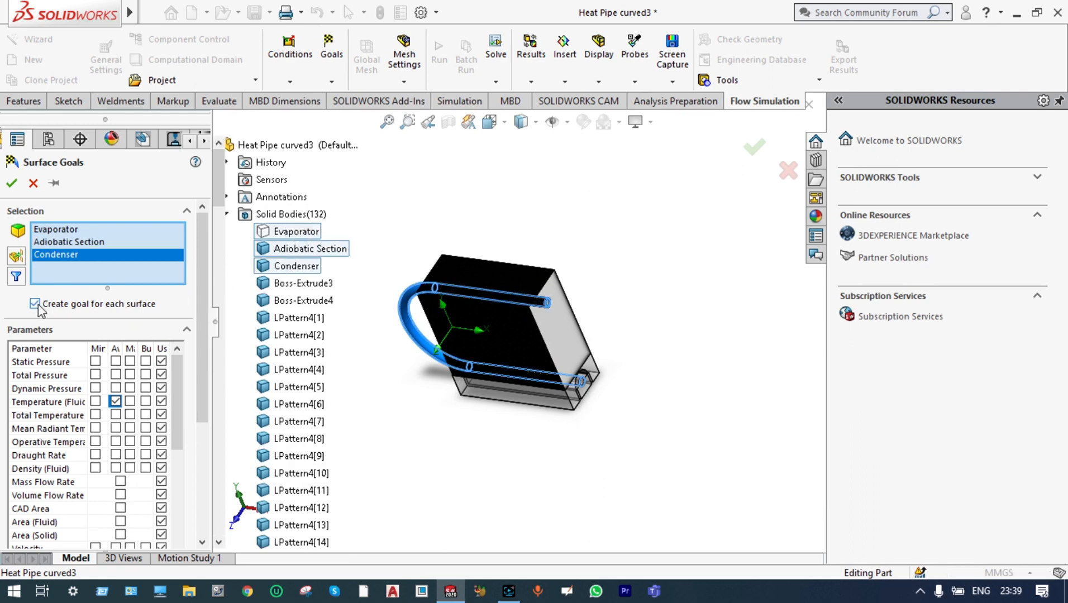
pyautogui.click(13, 183)
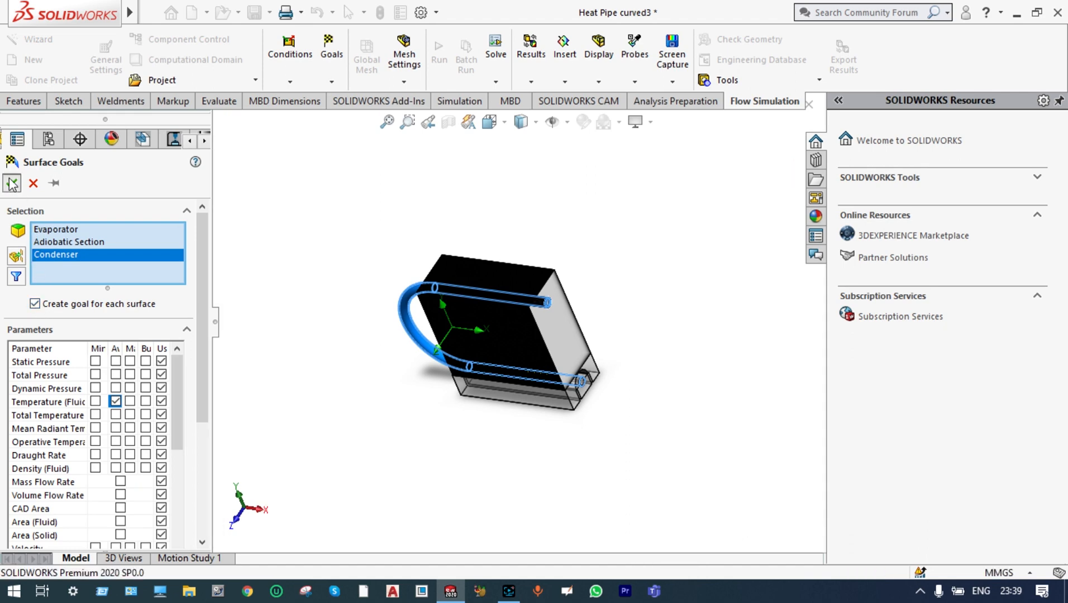
# Rename the evaporator's surface goal as "Avg temp of fluid at evaporator"
pyautogui.moveTo(202, 436); pyautogui.dragTo(202, 467)
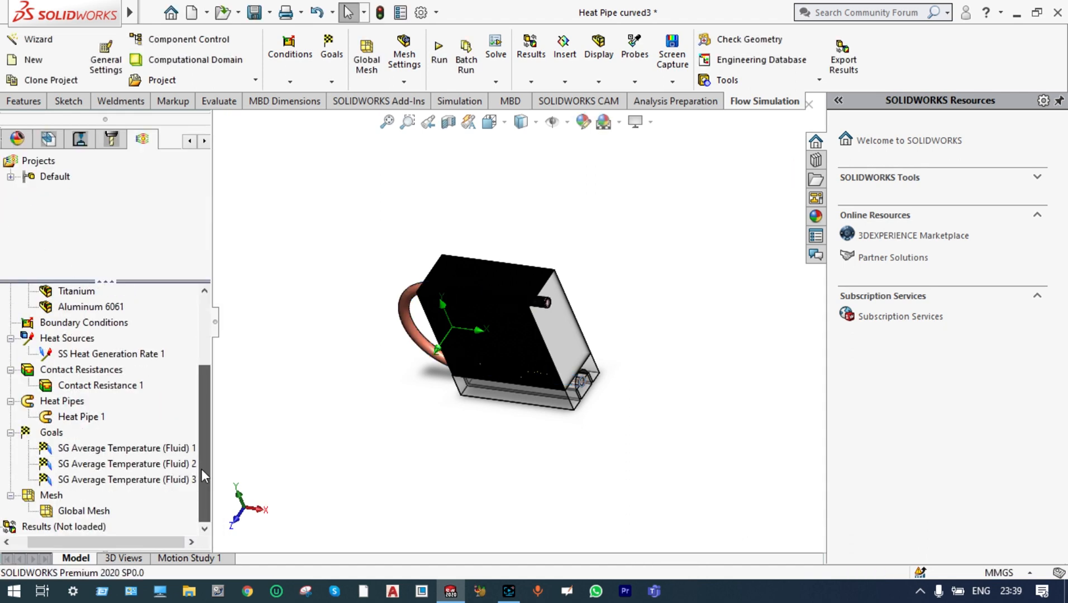
pyautogui.click(195, 448)
pyautogui.click(195, 446)
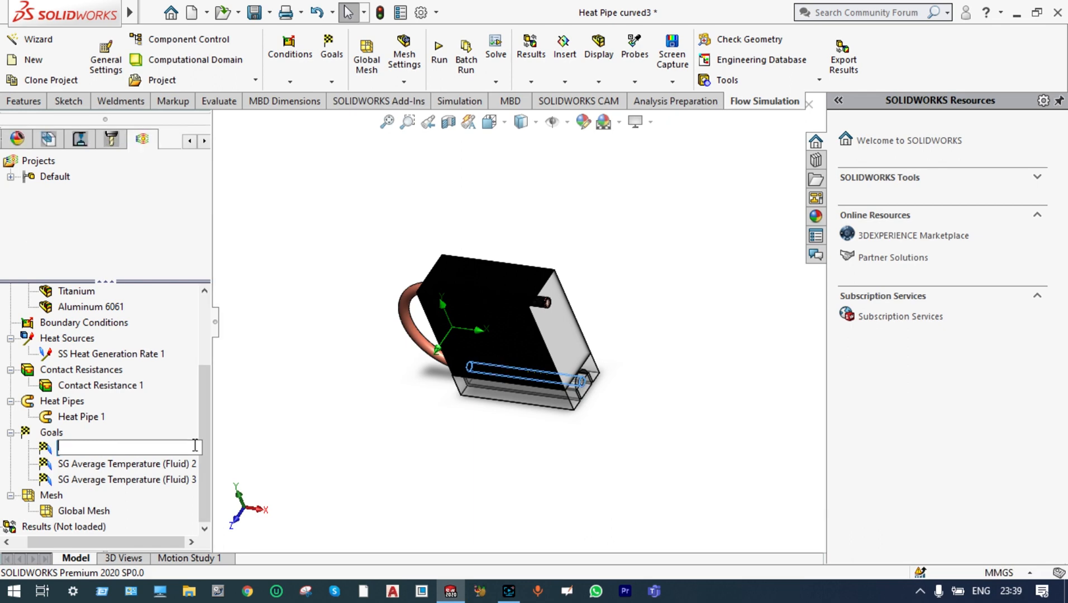
pyautogui.write('Avg temp of fluid at evaporator')
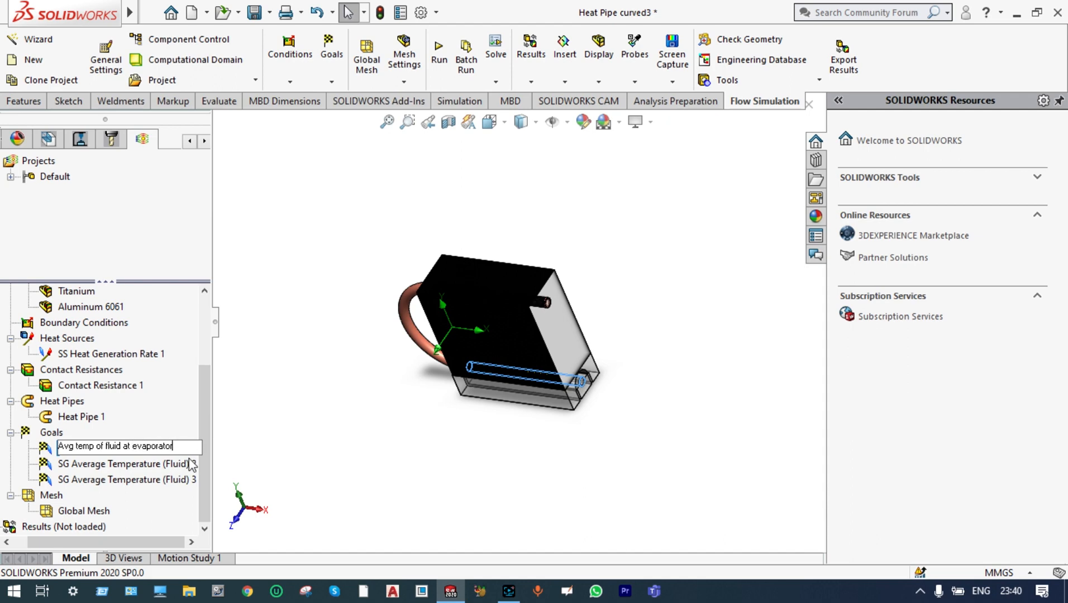
# Rename the second goal "Average temp of fluid at adiobatic zone" and the third "Average temp of fluid at condense zone"
pyautogui.click(186, 469)
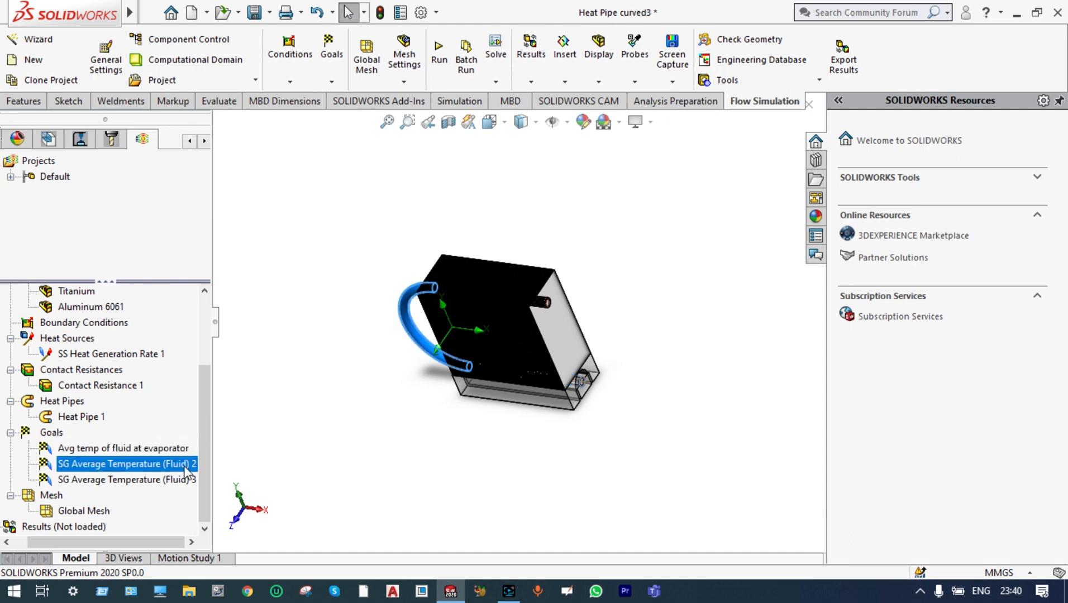
pyautogui.click(194, 464)
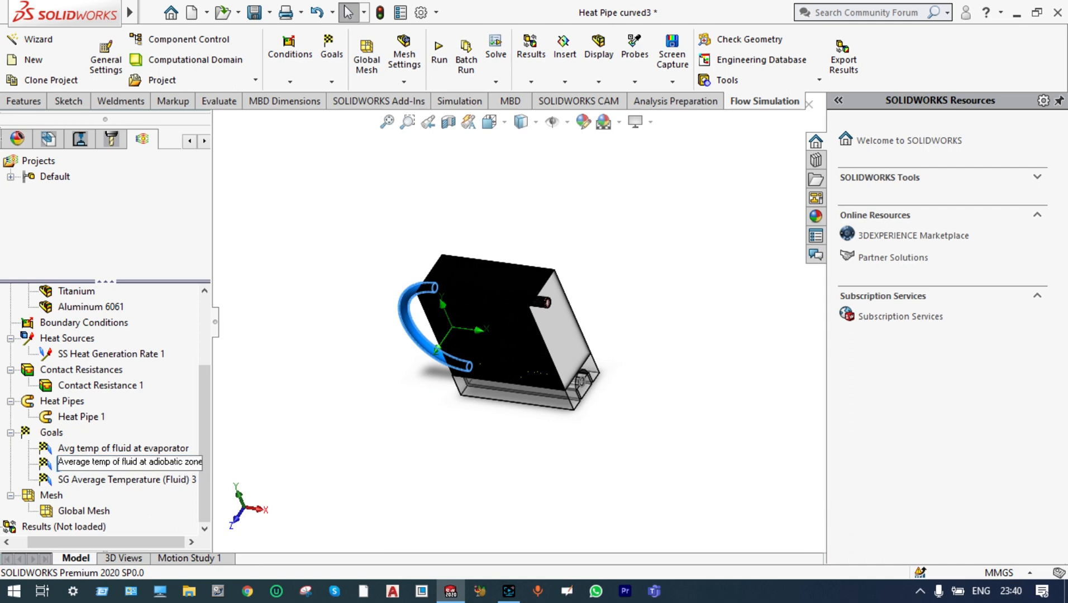
pyautogui.click(167, 480)
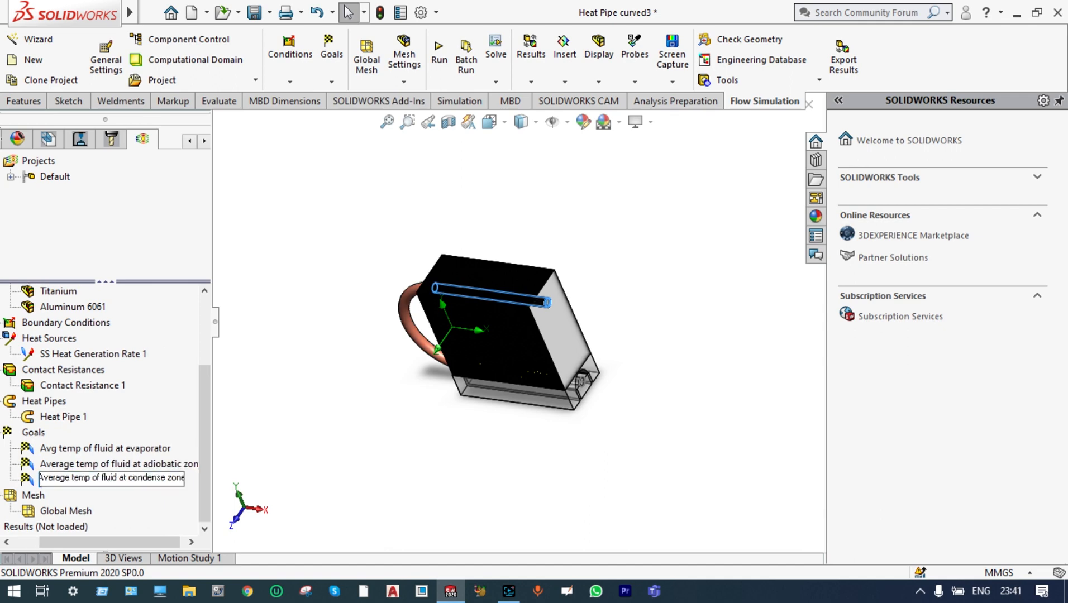
pyautogui.click(278, 446)
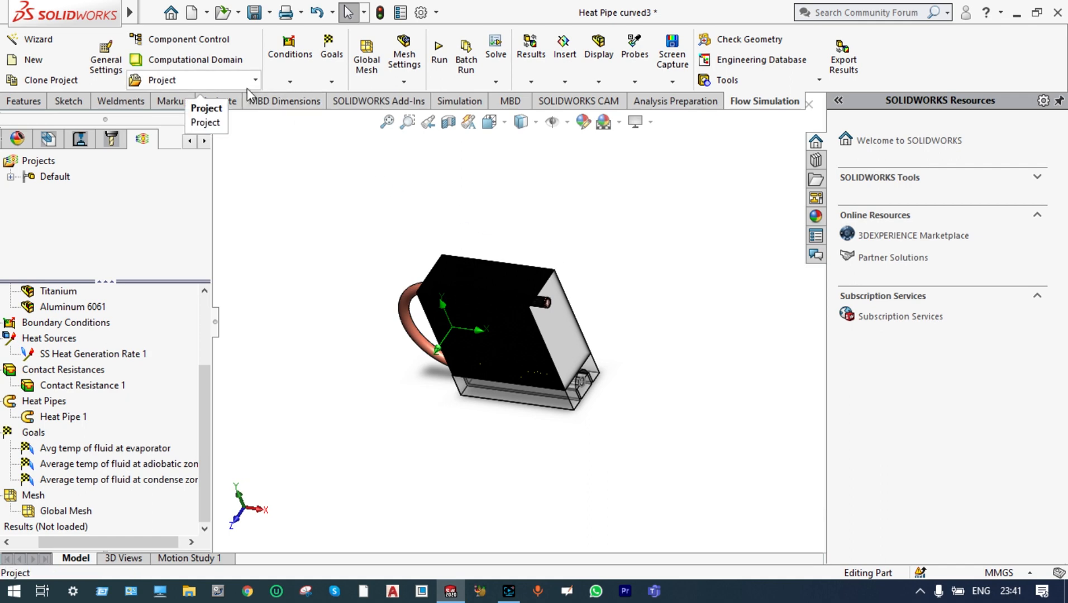
# Set the ambient velocity in the Z direction to 30 m/s in the project's initial and ambient conditions
pyautogui.click(106, 62)
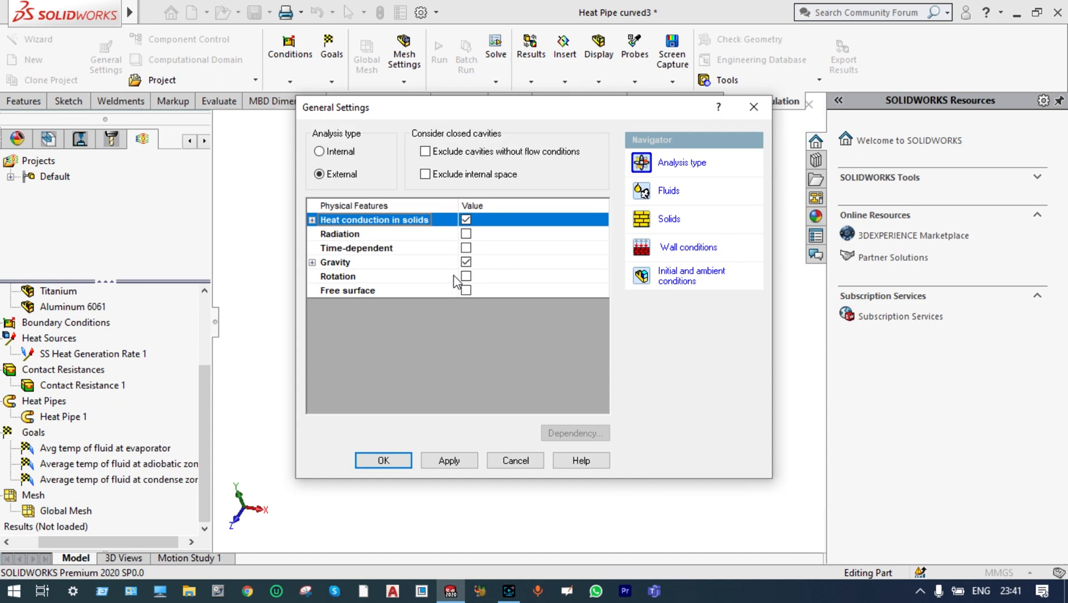
pyautogui.click(660, 277)
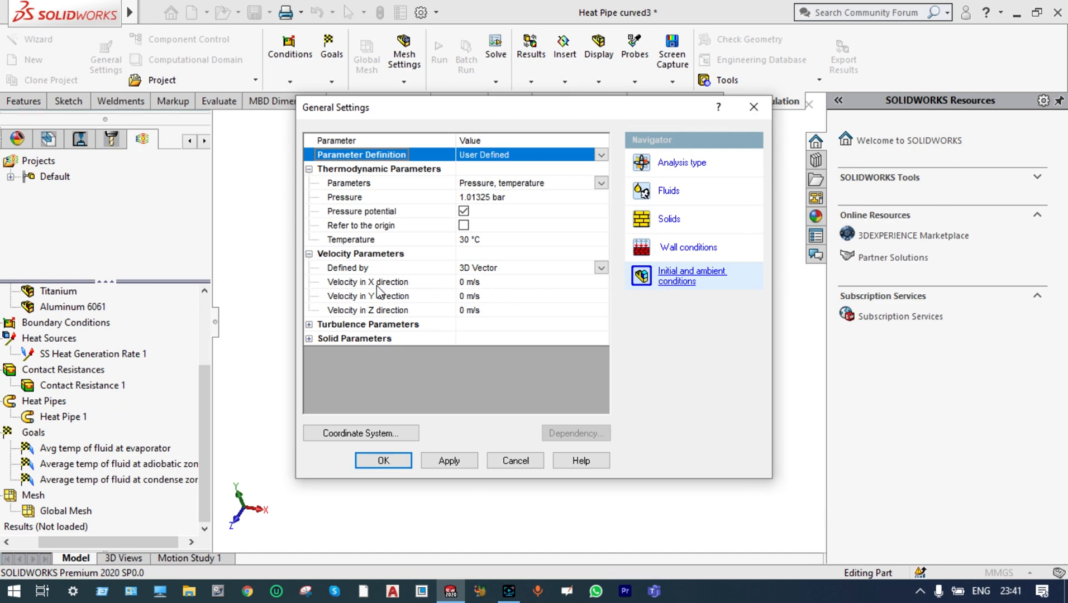
pyautogui.click(460, 285)
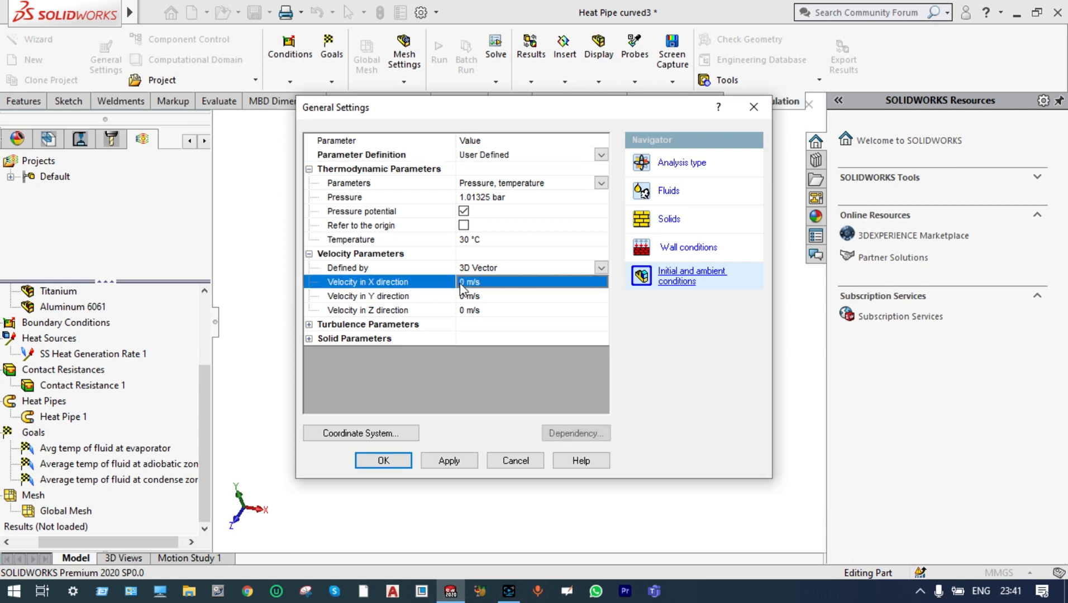
pyautogui.click(460, 283)
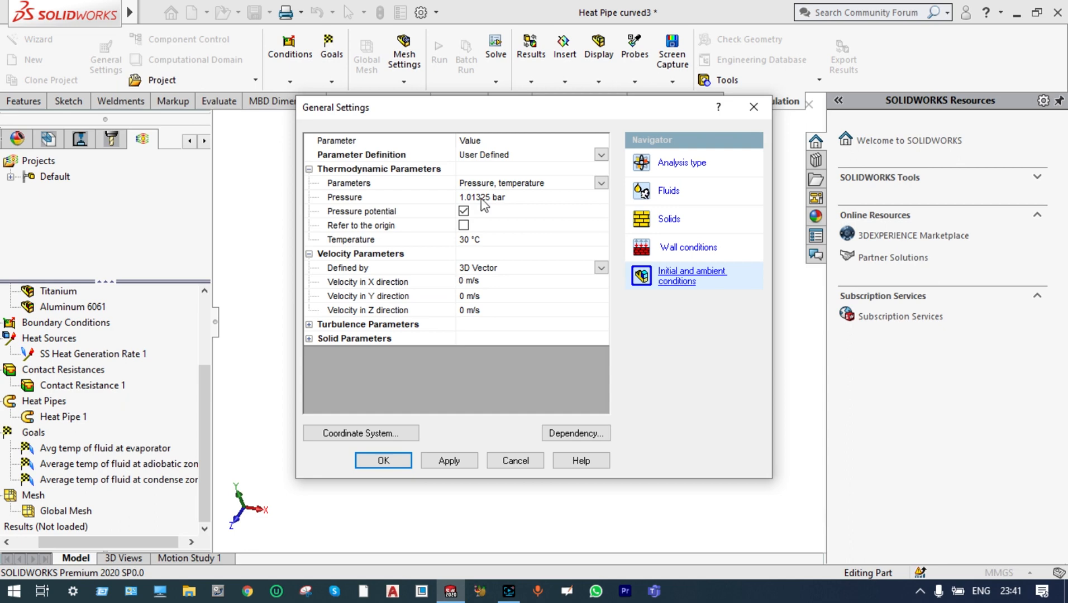
pyautogui.moveTo(493, 109); pyautogui.dragTo(798, 222)
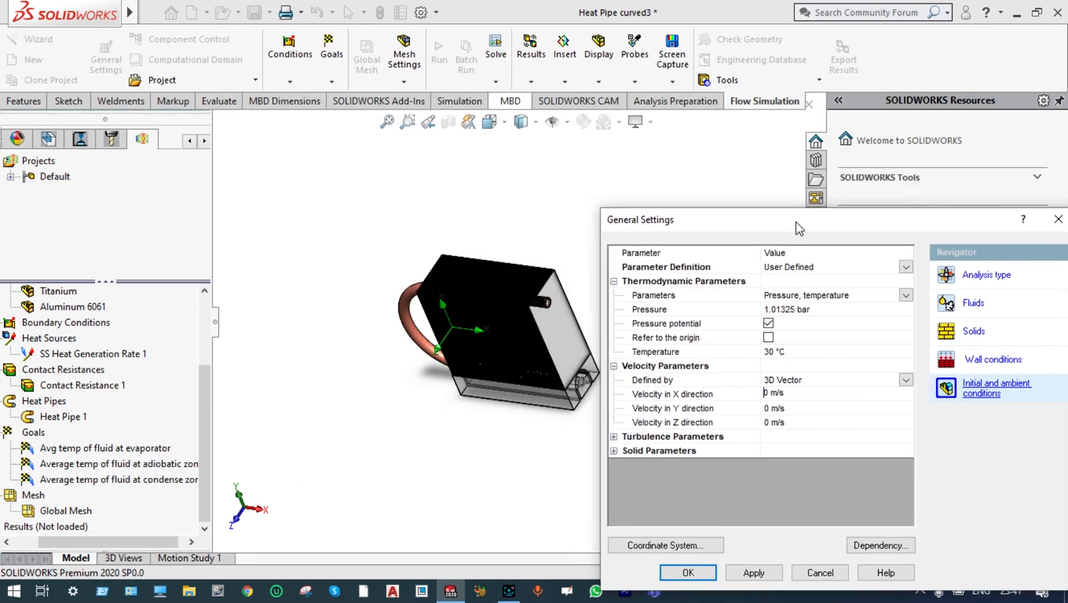
pyautogui.scroll(3, 517, 333)
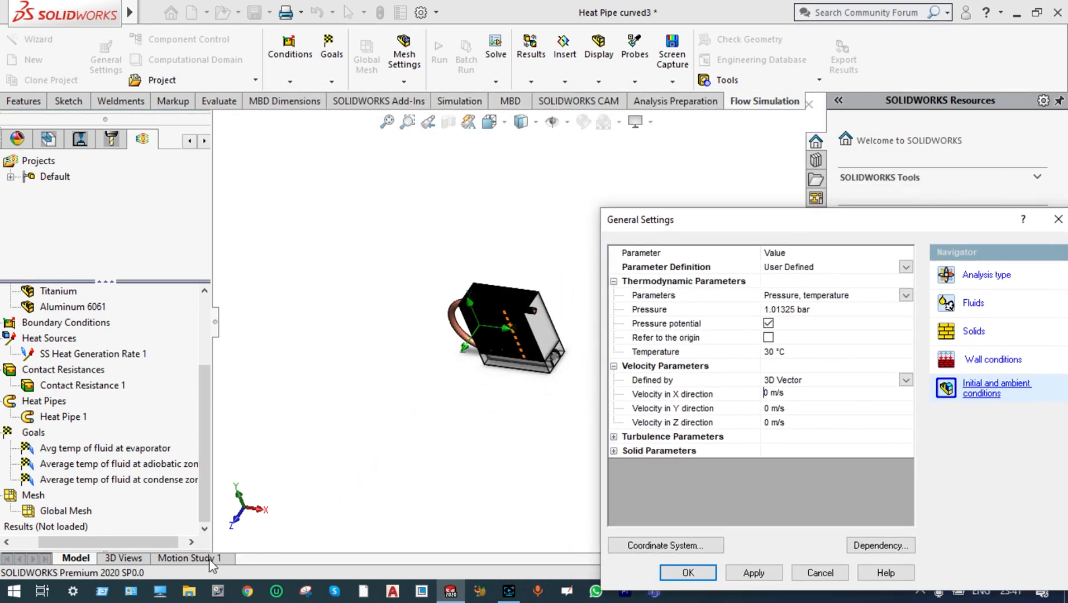
pyautogui.scroll(-3, 267, 512)
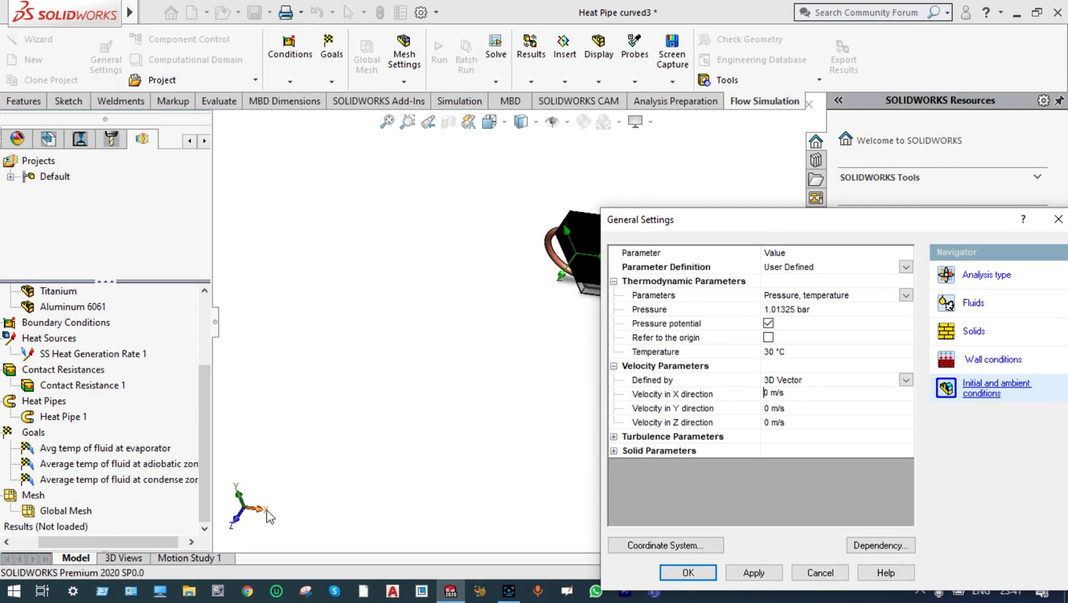
pyautogui.scroll(2, 410, 366)
pyautogui.scroll(2, 521, 332)
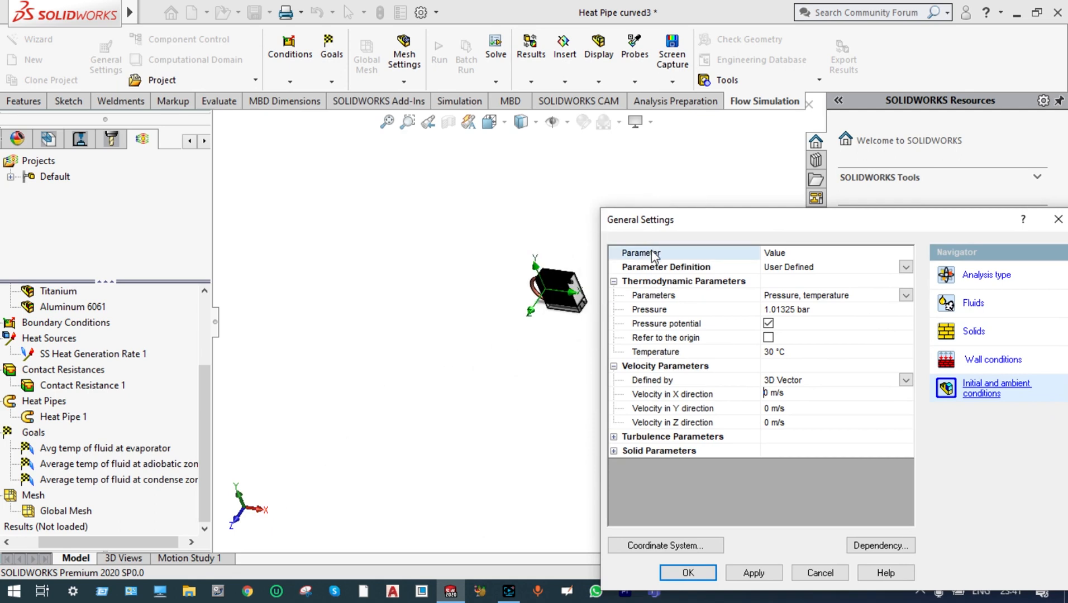
pyautogui.moveTo(703, 224); pyautogui.dragTo(435, 123)
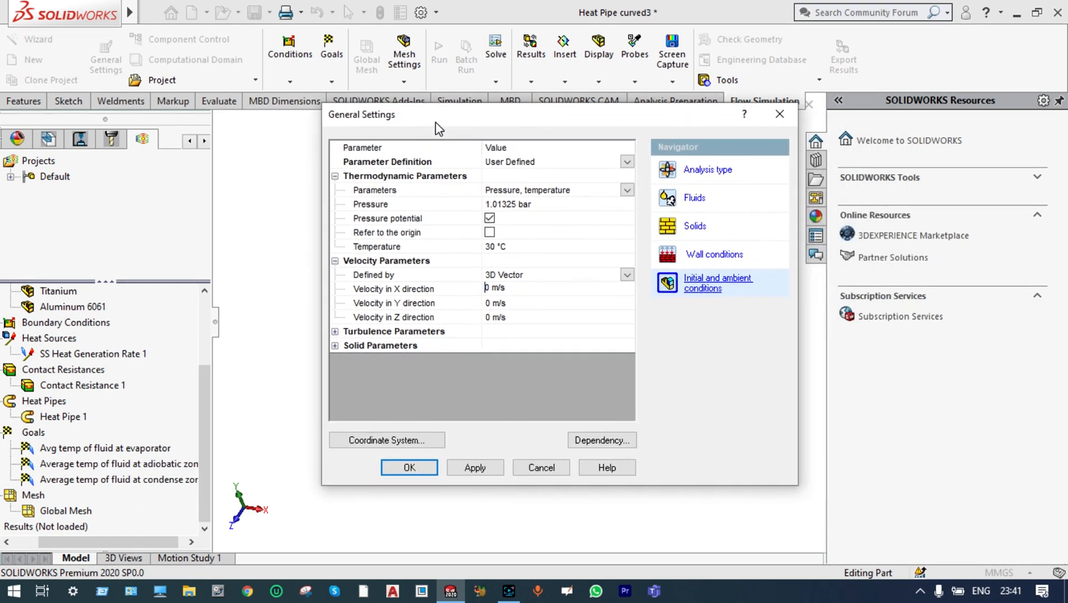
pyautogui.click(493, 317)
pyautogui.write('3')
# Set the reference axis of the Global Coordinate System to Z for the ambient conditions and accept the general settings
pyautogui.click(423, 445)
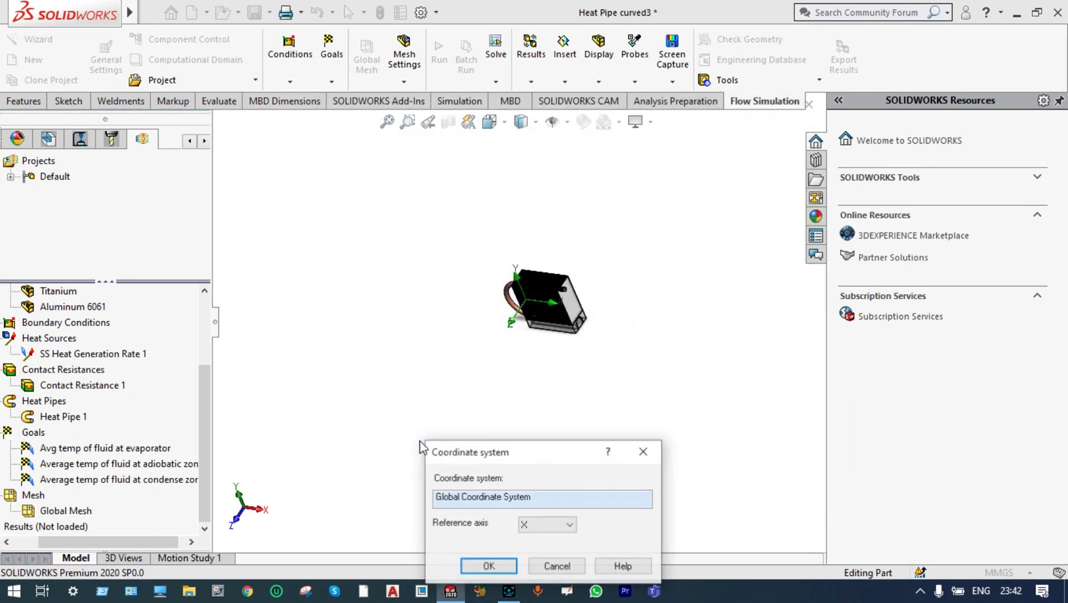
pyautogui.click(569, 525)
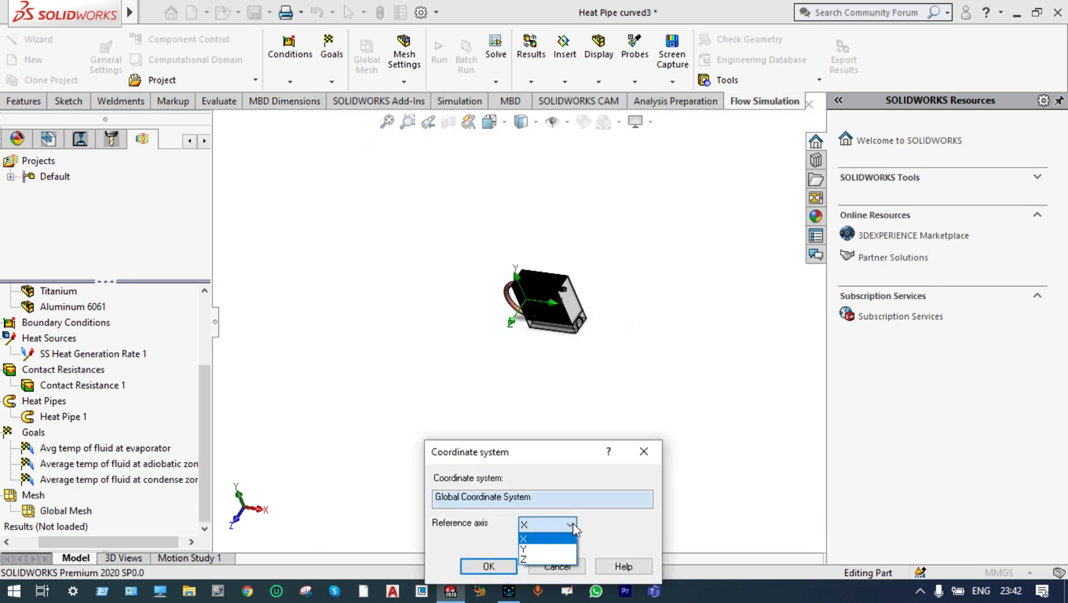
pyautogui.click(530, 560)
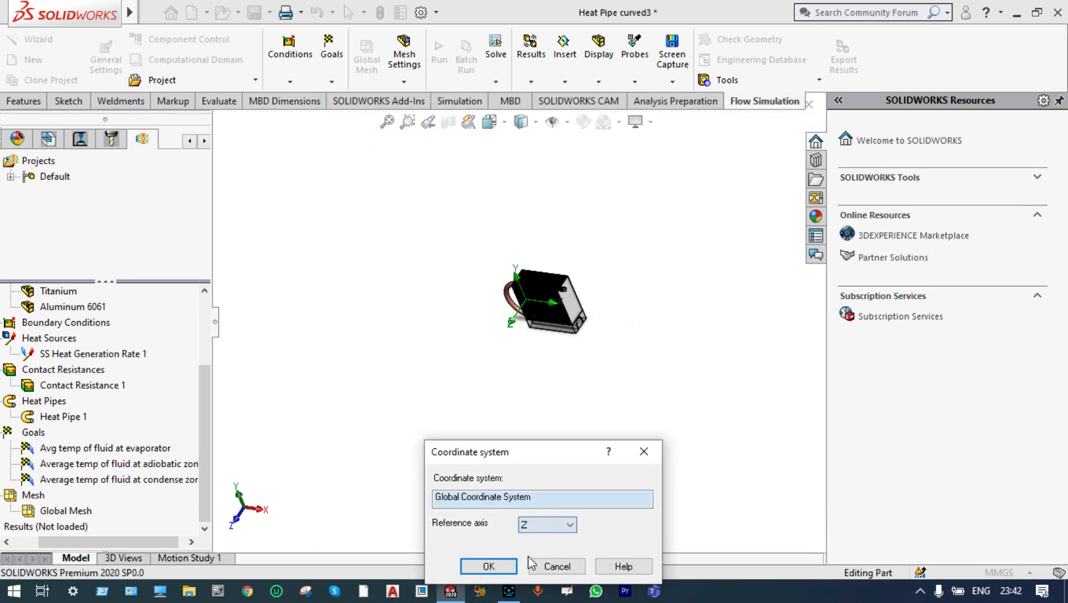
pyautogui.click(498, 567)
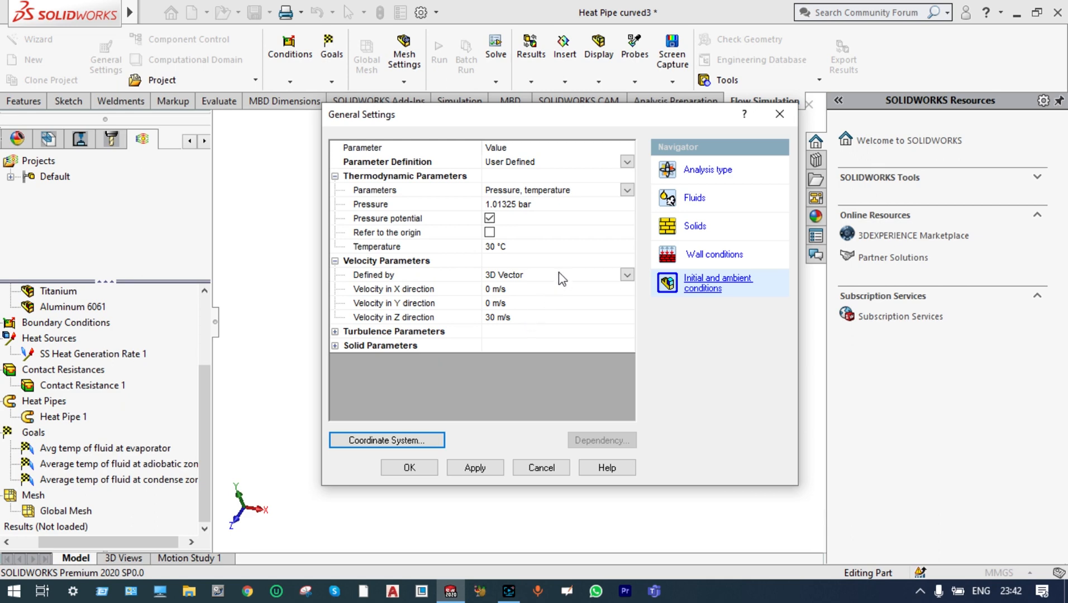
pyautogui.click(417, 468)
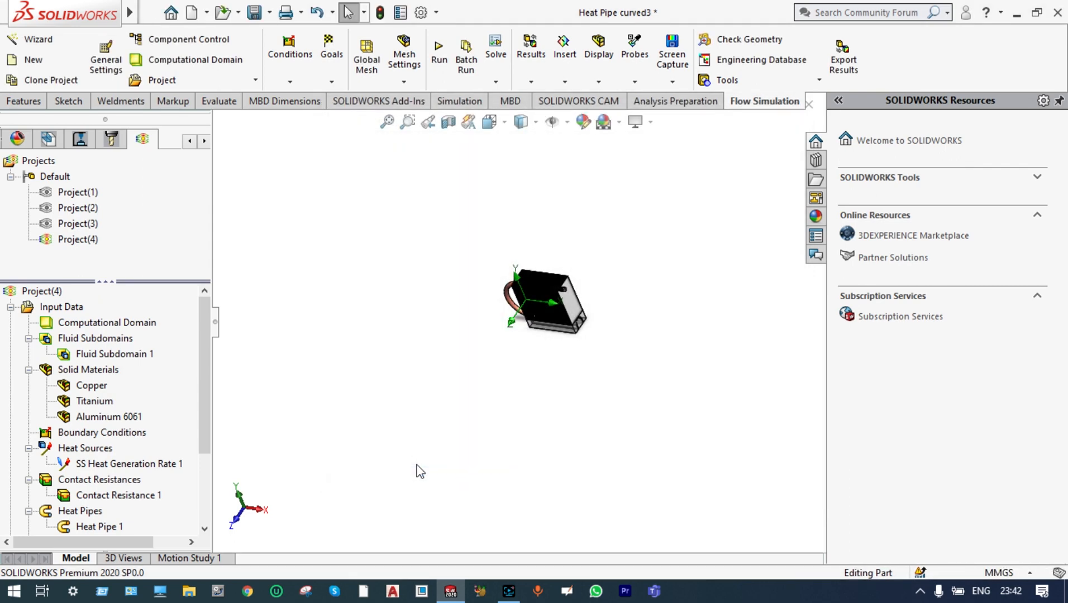
# Run the active project as a new calculation on this computer, show the solver monitor, and close it when the solver finishes
pyautogui.scroll(-5, 532, 306)
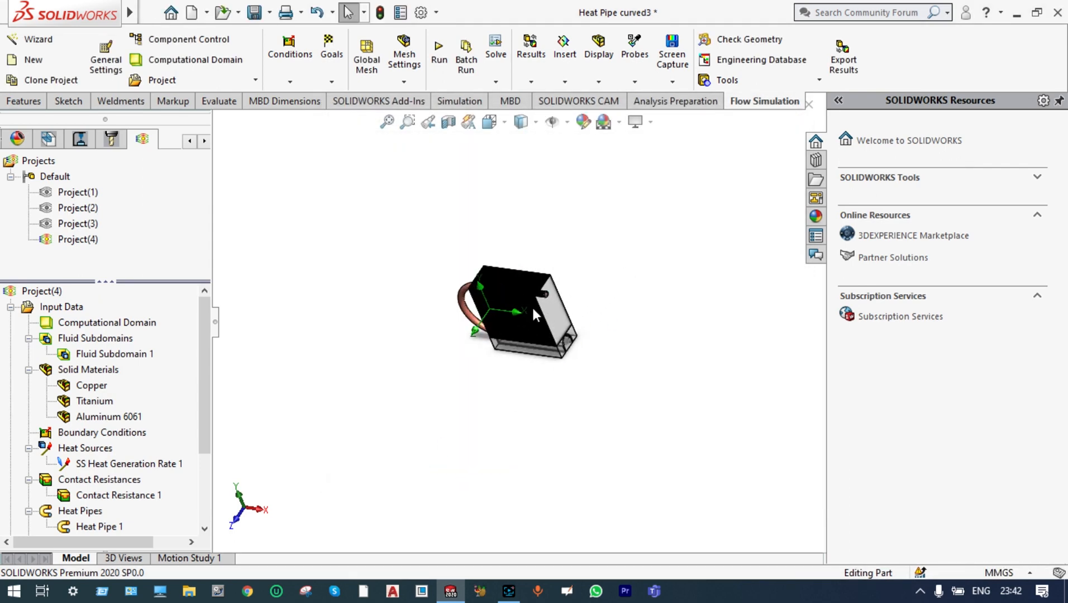
pyautogui.scroll(-2, 384, 360)
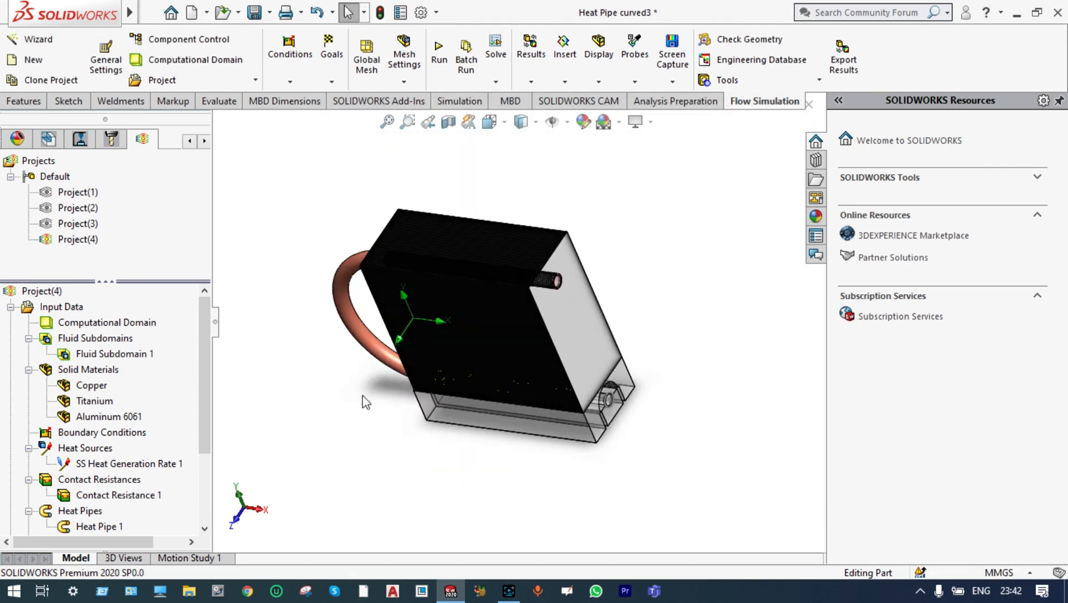
pyautogui.scroll(-2, 364, 402)
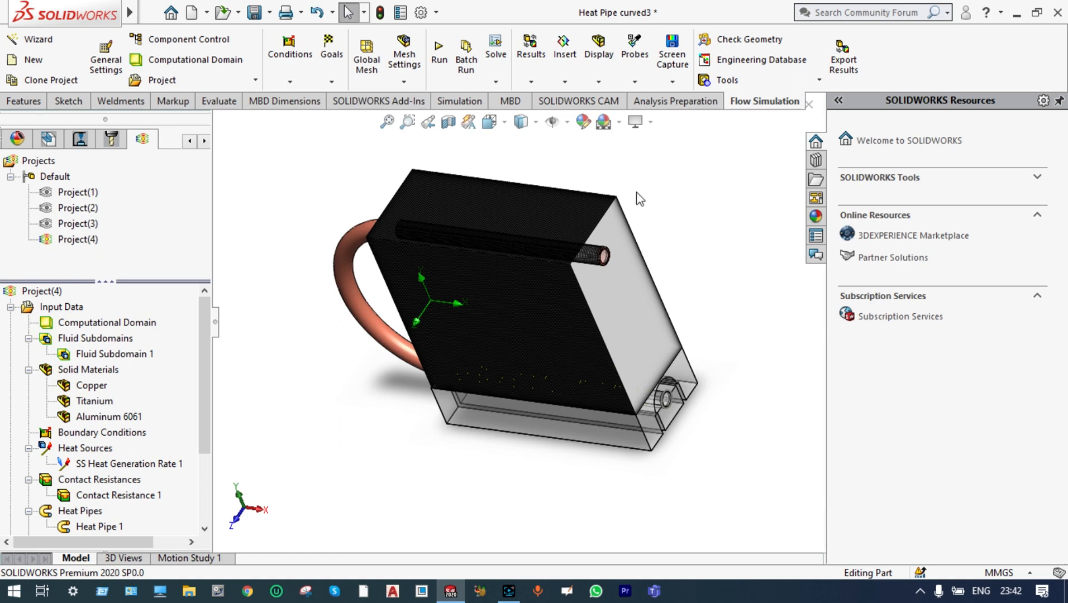
pyautogui.scroll(-2, 640, 199)
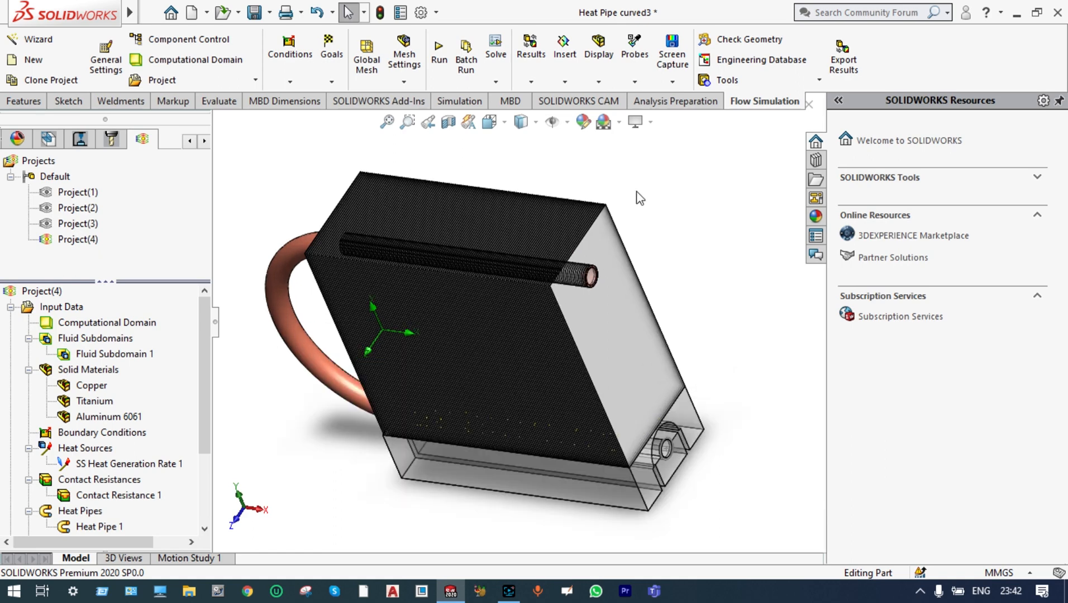
pyautogui.click(439, 56)
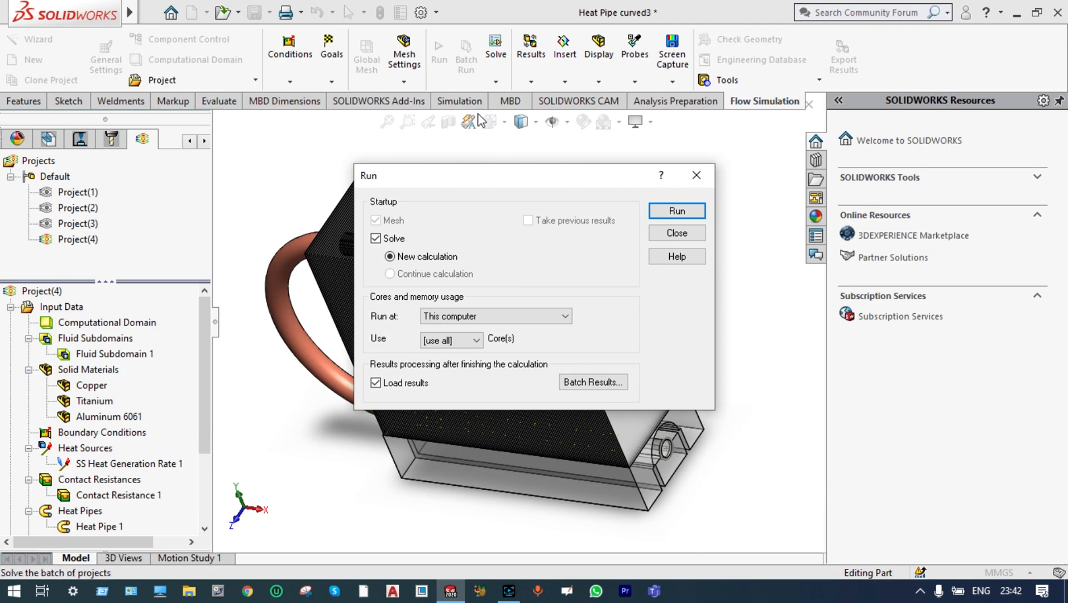
pyautogui.click(679, 211)
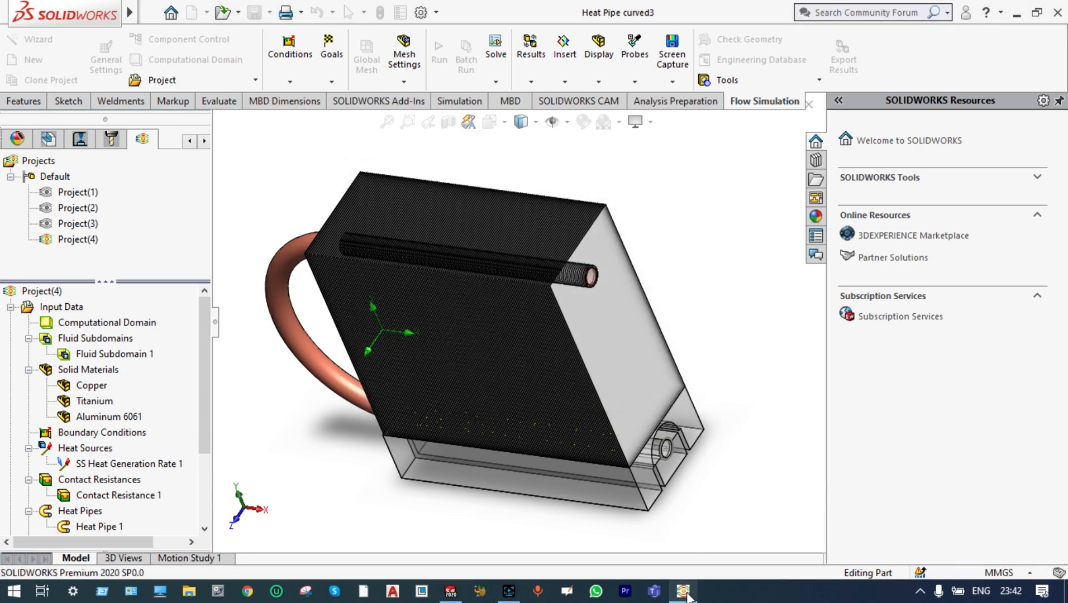
pyautogui.click(685, 593)
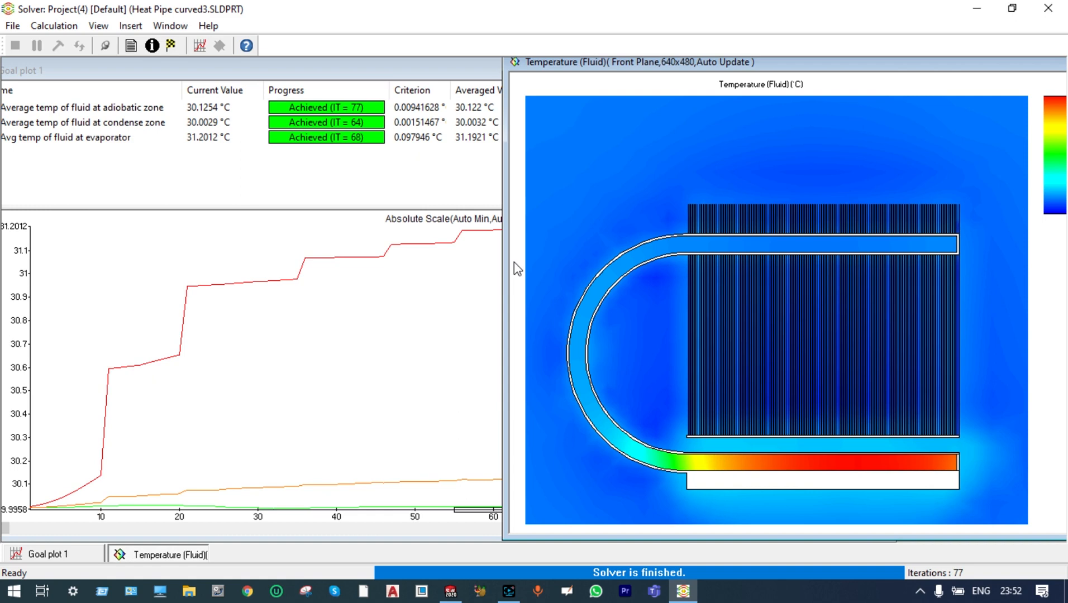
pyautogui.click(1047, 9)
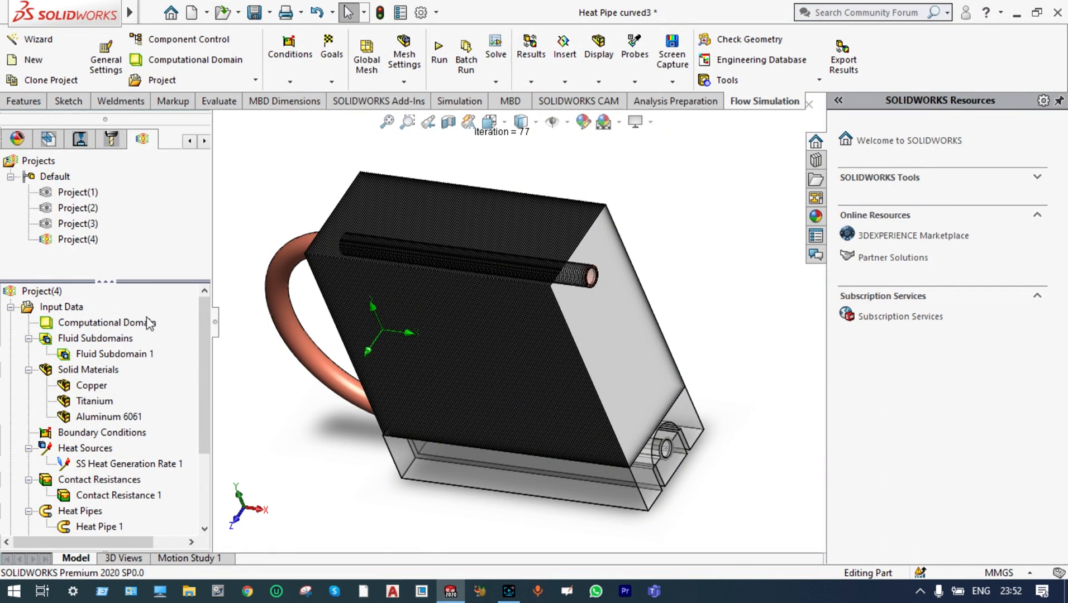
# Set the ambient velocity in the Z direction to 0 m/s in the project's initial and ambient conditions
pyautogui.moveTo(203, 335); pyautogui.dragTo(199, 310)
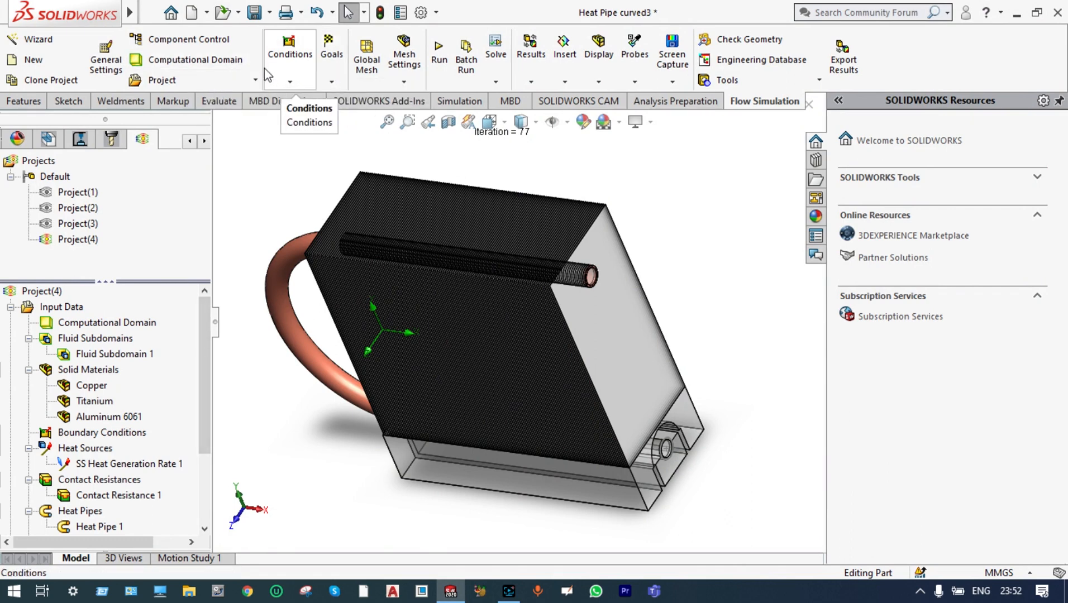
pyautogui.click(106, 59)
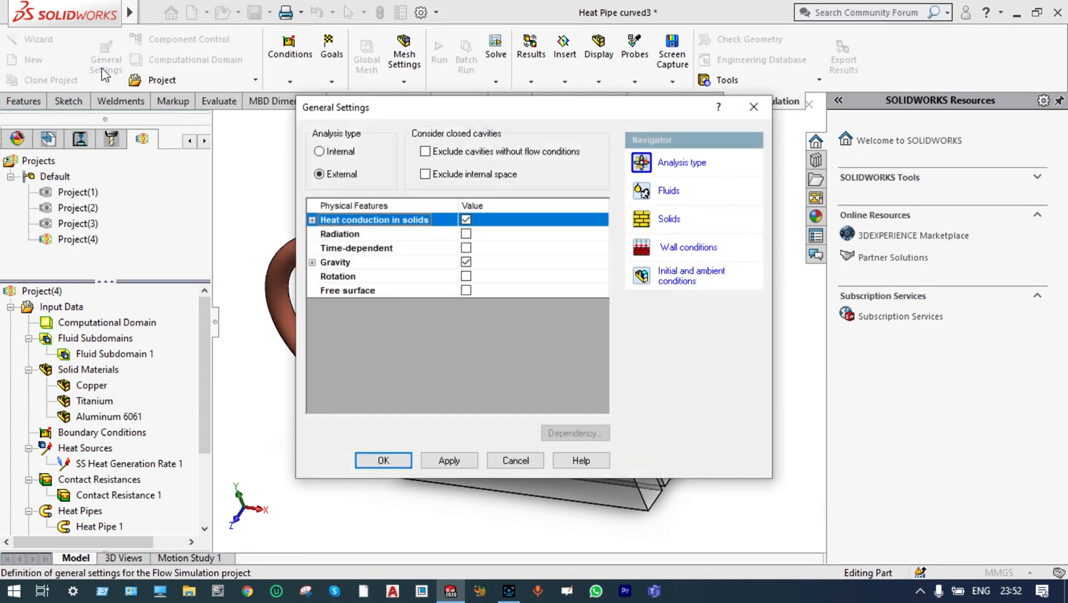
pyautogui.click(676, 276)
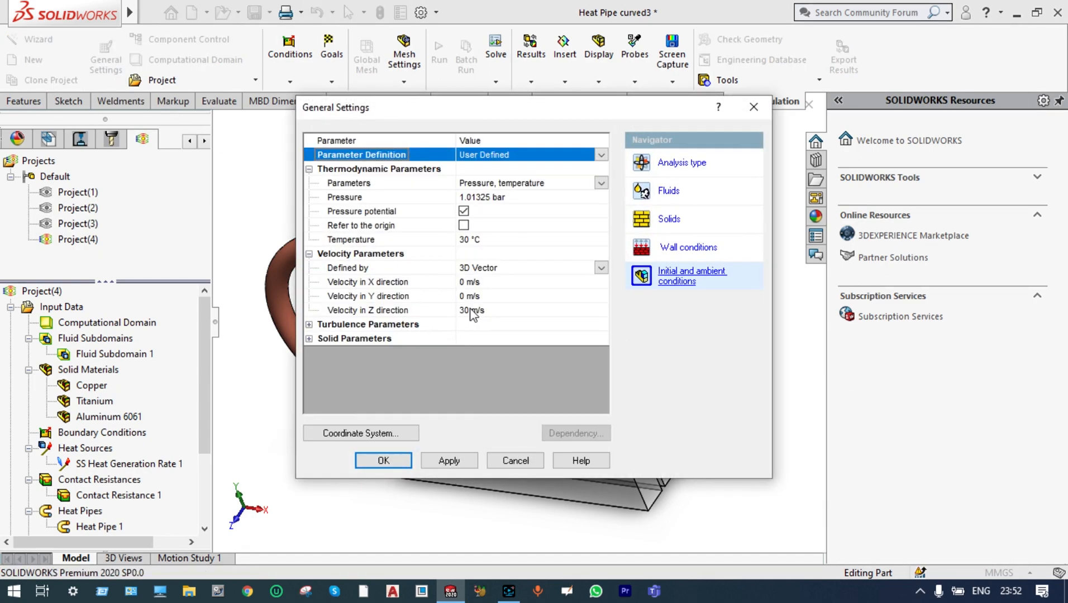
pyautogui.click(469, 310)
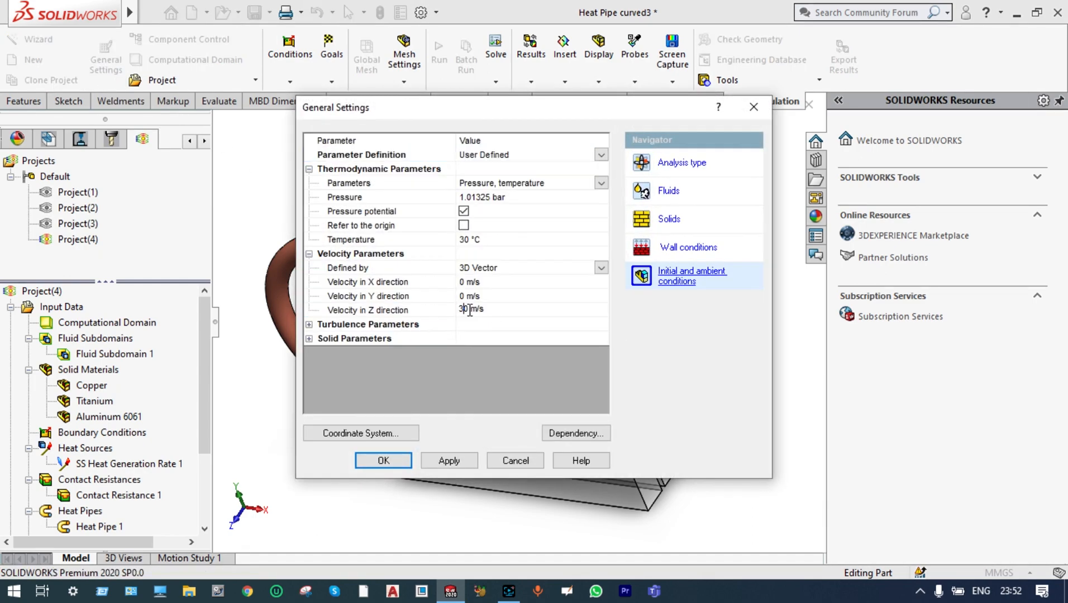
pyautogui.press('BackSpace')
# Set the reference axis of the Global Coordinate System to X and accept the general settings
pyautogui.click(403, 436)
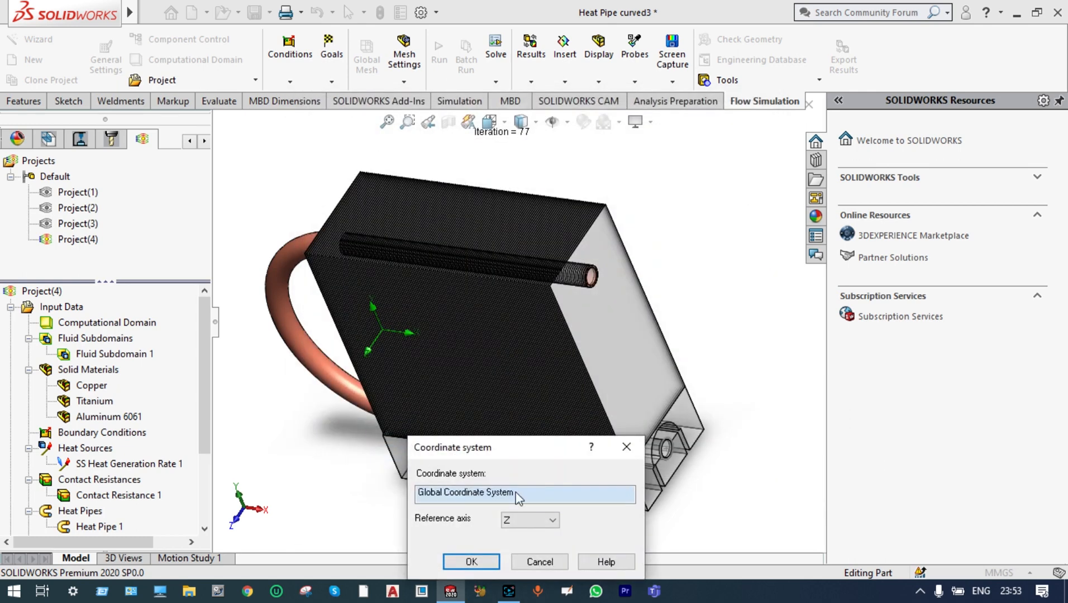
pyautogui.click(551, 521)
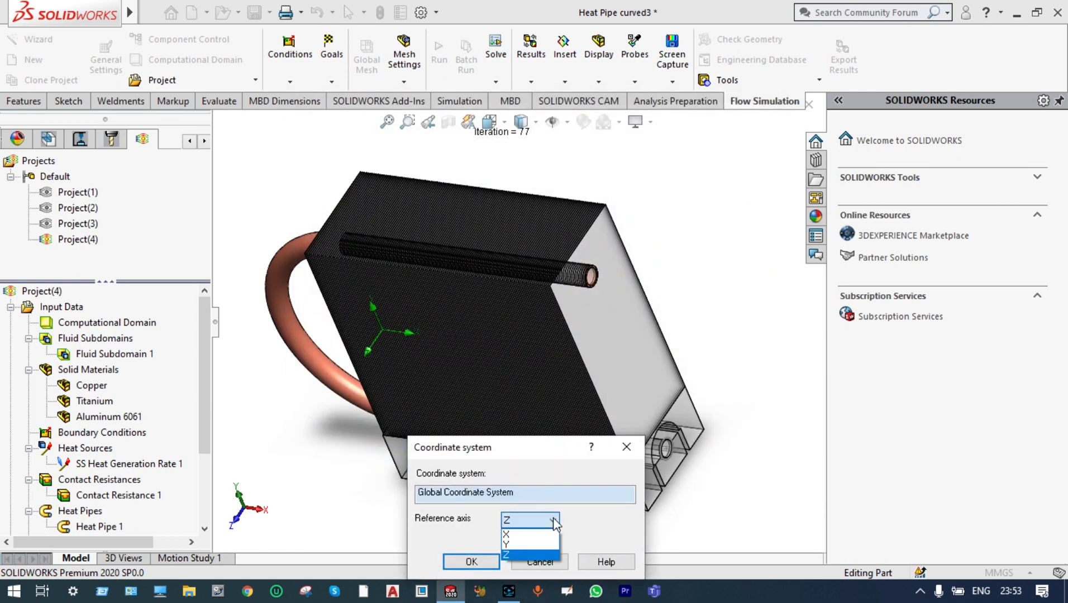
pyautogui.click(538, 535)
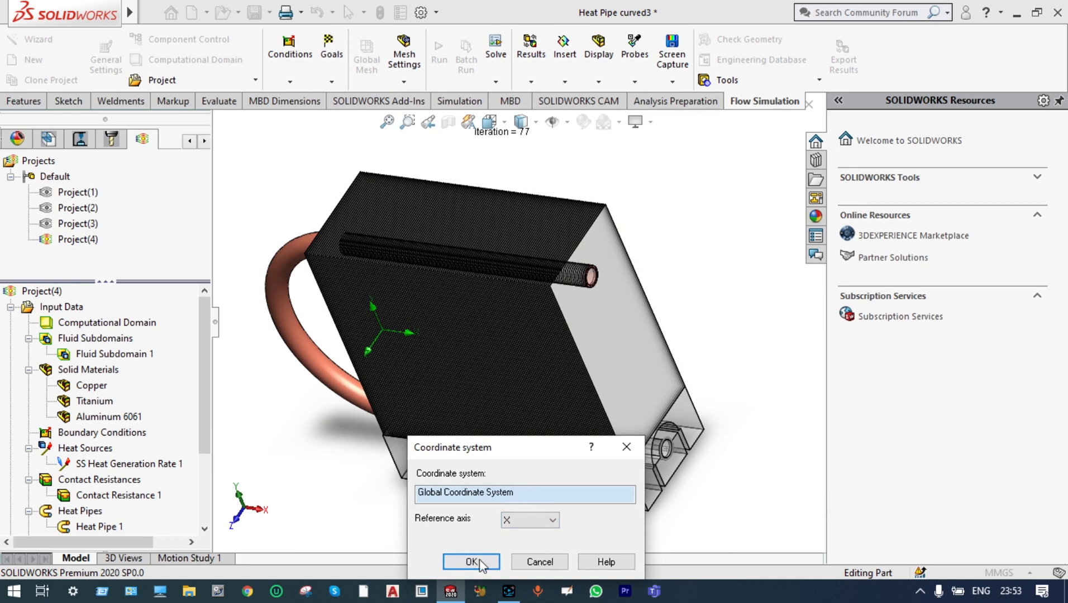
pyautogui.click(472, 561)
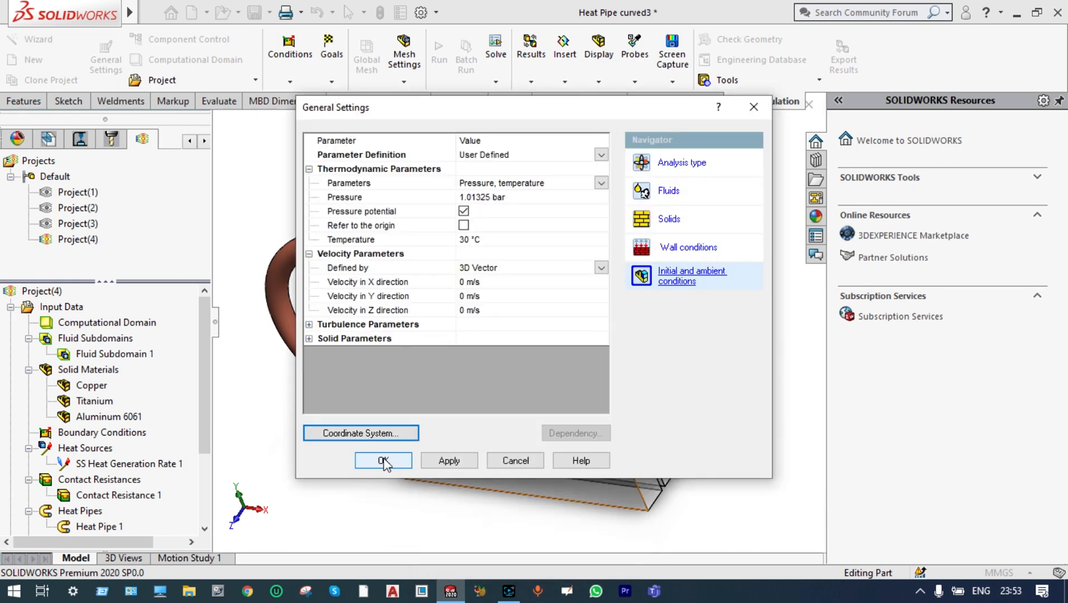
pyautogui.click(383, 462)
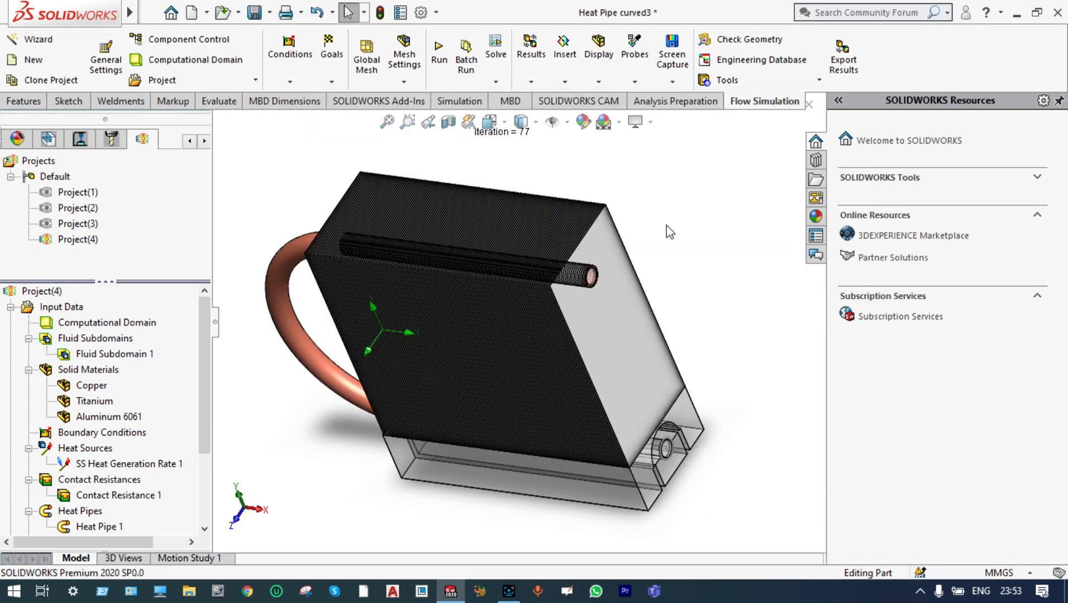
# Run the active project again as a new calculation on this computer using all cores, with results loaded when finished
pyautogui.moveTo(665, 253); pyautogui.dragTo(690, 234, button='middle')
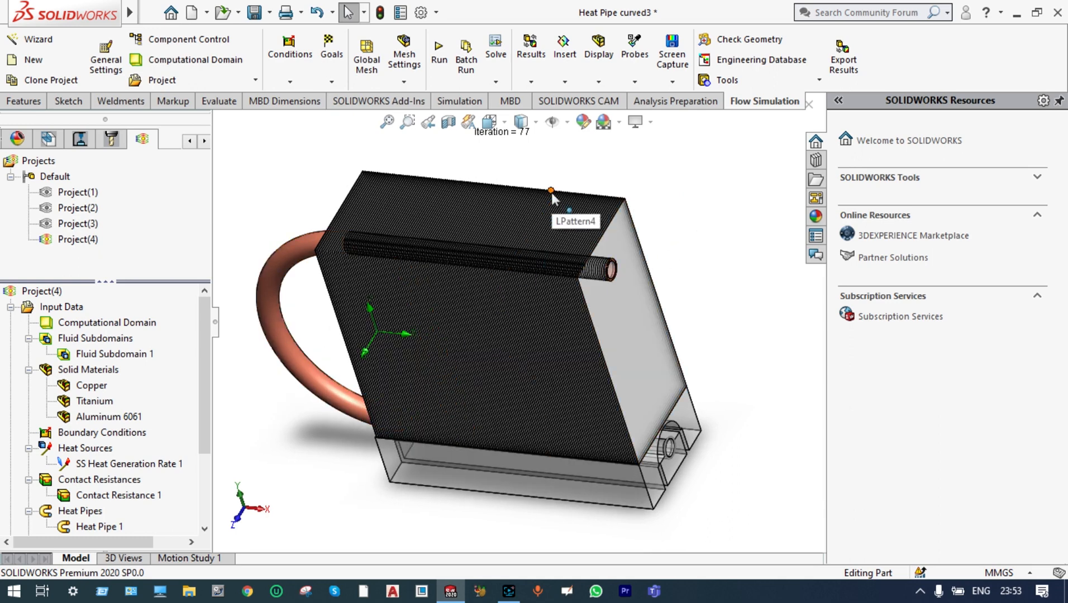
pyautogui.click(439, 53)
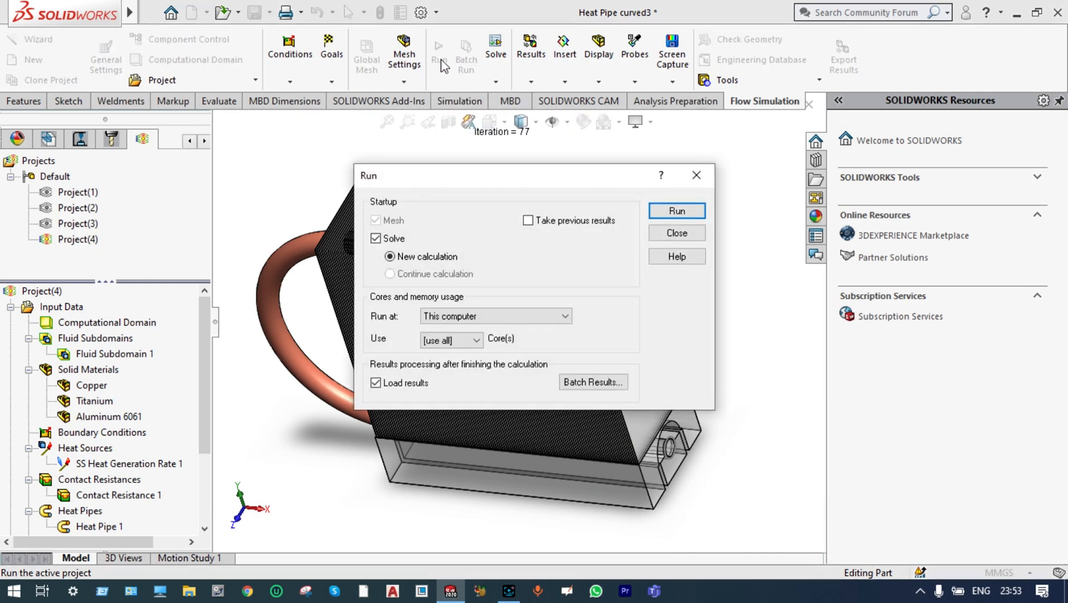
pyautogui.click(687, 212)
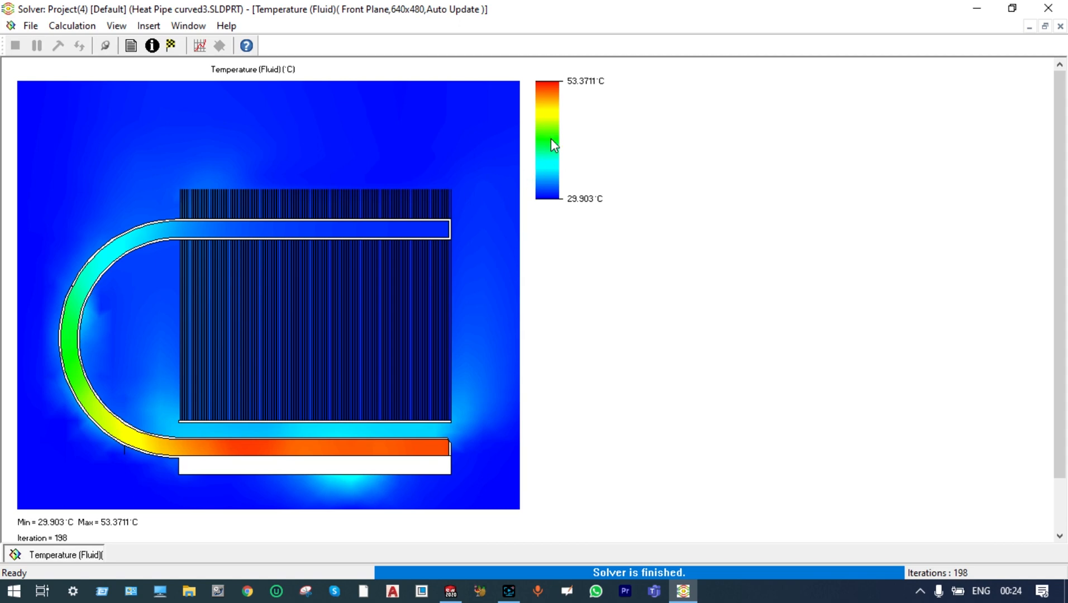
# Close the finished solver and insert a contour cut plot of Temperature (Fluid) on the Front Plane
pyautogui.click(1043, 9)
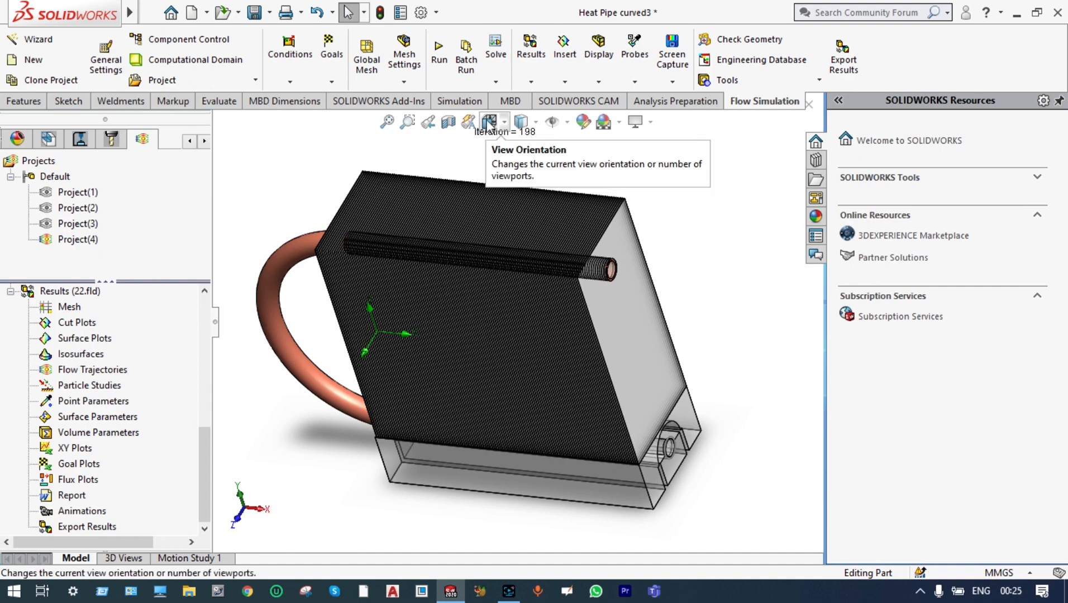
pyautogui.click(489, 122)
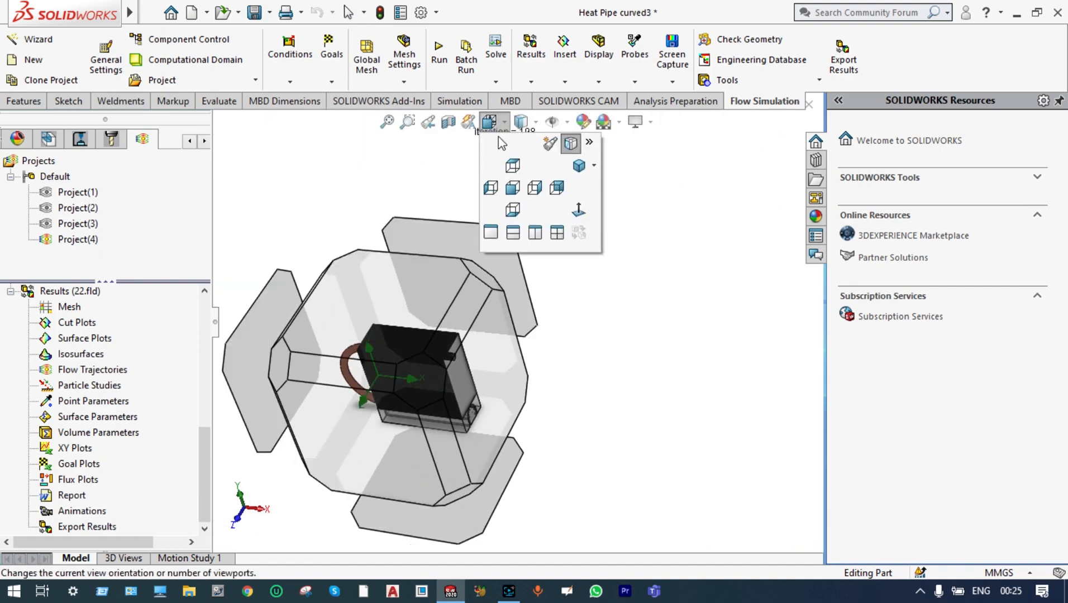
pyautogui.click(513, 188)
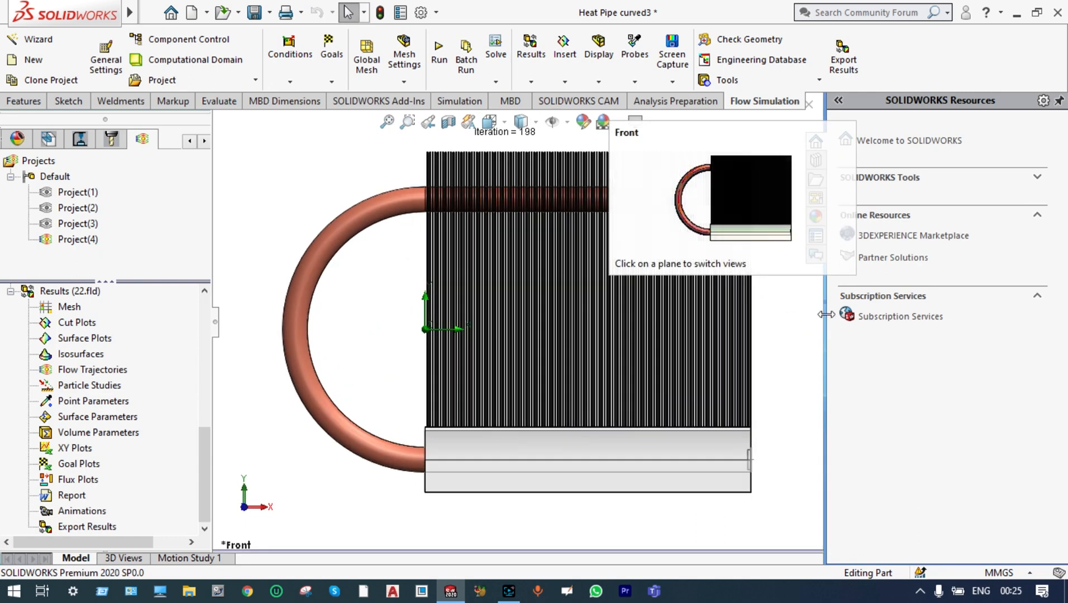
pyautogui.moveTo(826, 314); pyautogui.dragTo(1050, 331)
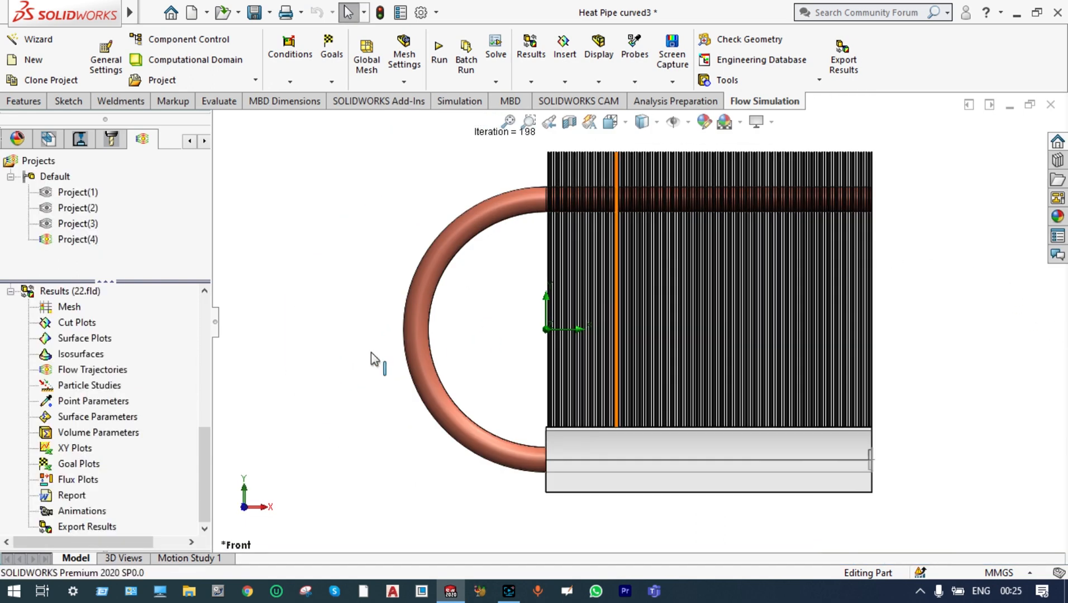
pyautogui.click(84, 323)
pyautogui.rightClick(84, 323)
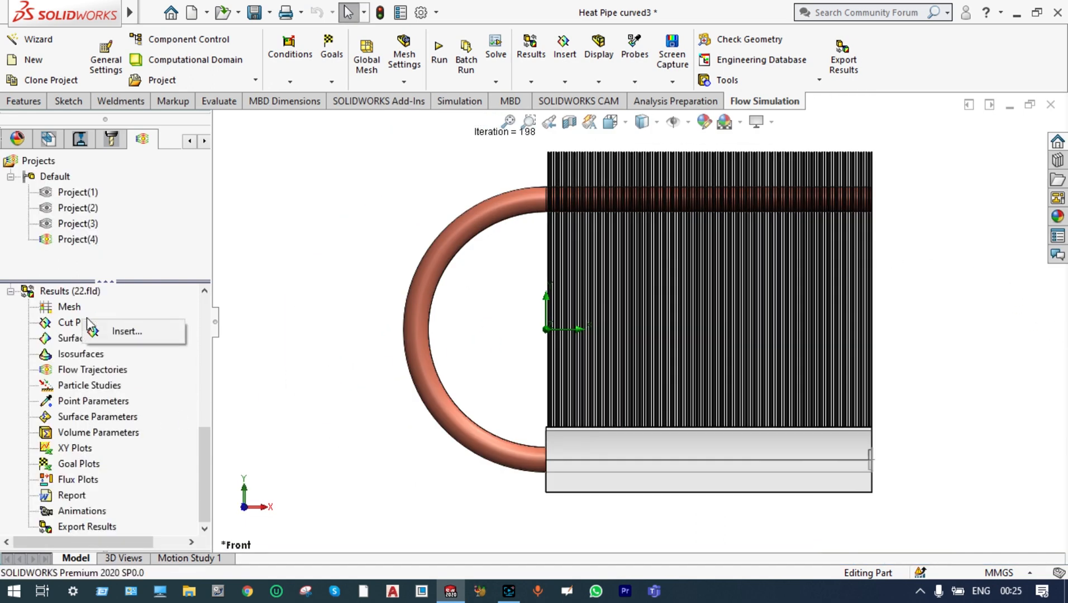
pyautogui.click(122, 329)
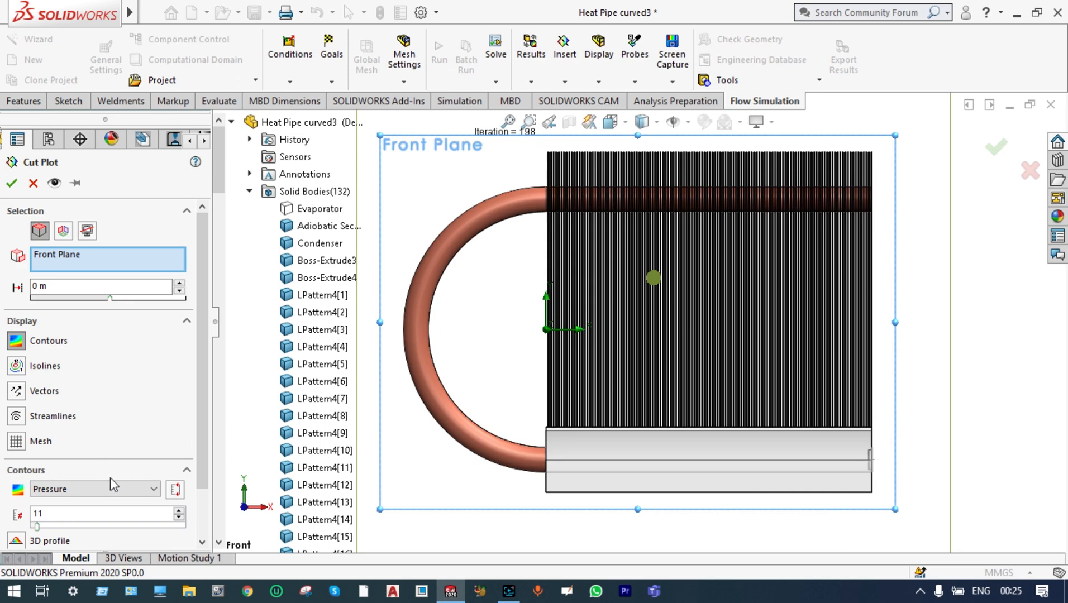
pyautogui.click(111, 484)
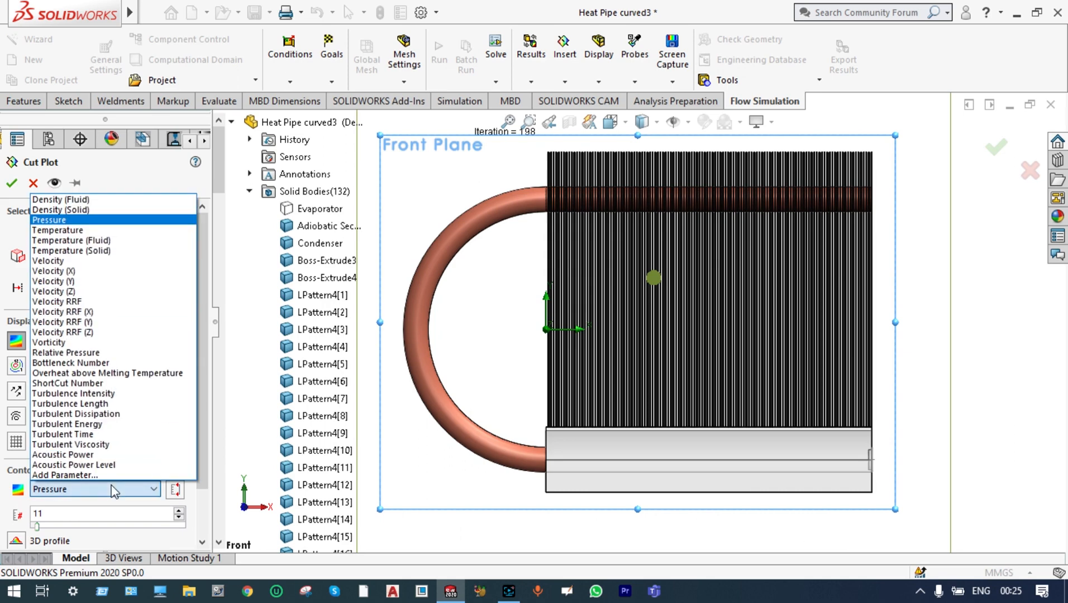
pyautogui.click(110, 241)
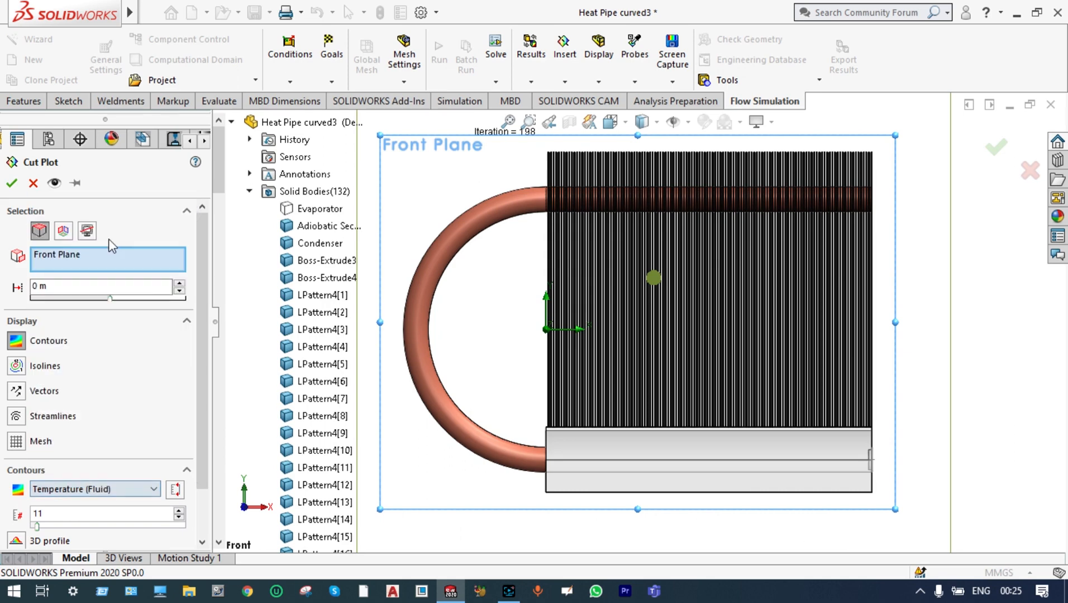
pyautogui.click(12, 183)
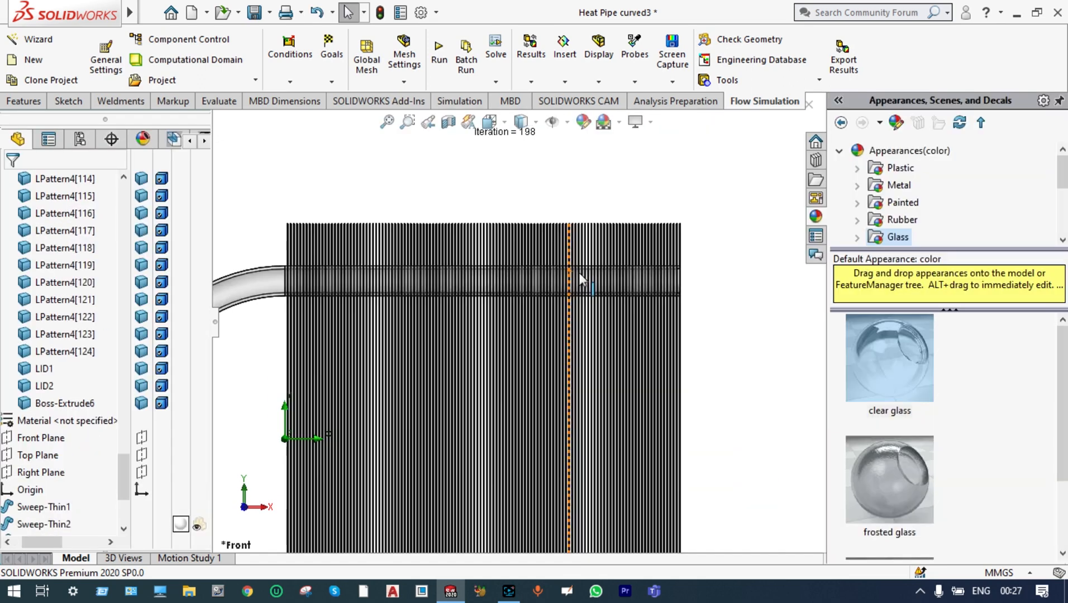
# Show the Front Plane fluid temperature cut plot over the whole heat pipe model
pyautogui.scroll(-2, 581, 280)
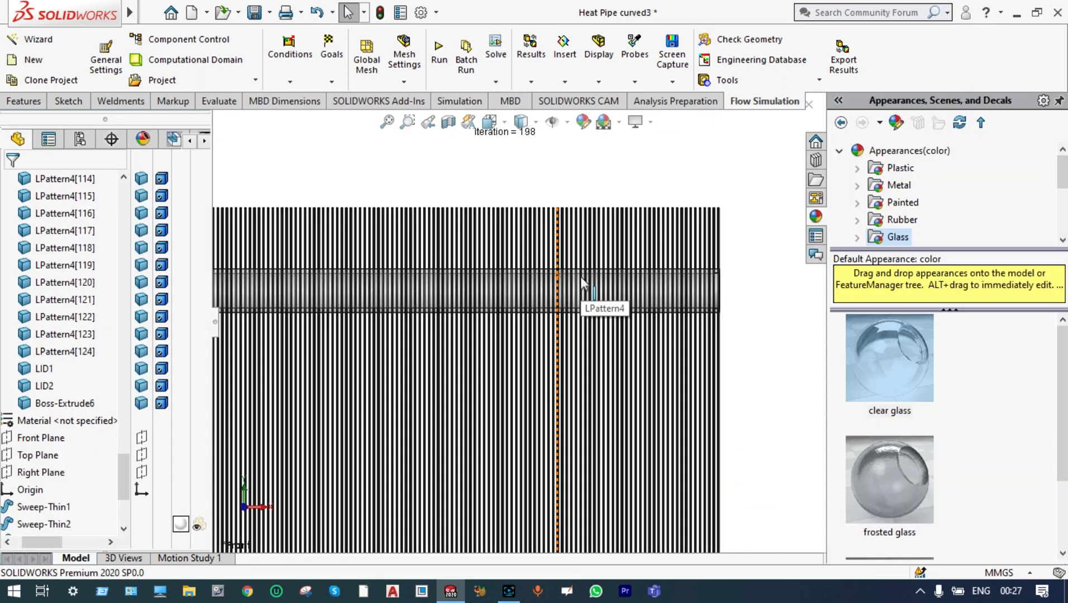
pyautogui.scroll(2, 581, 280)
pyautogui.scroll(3, 581, 276)
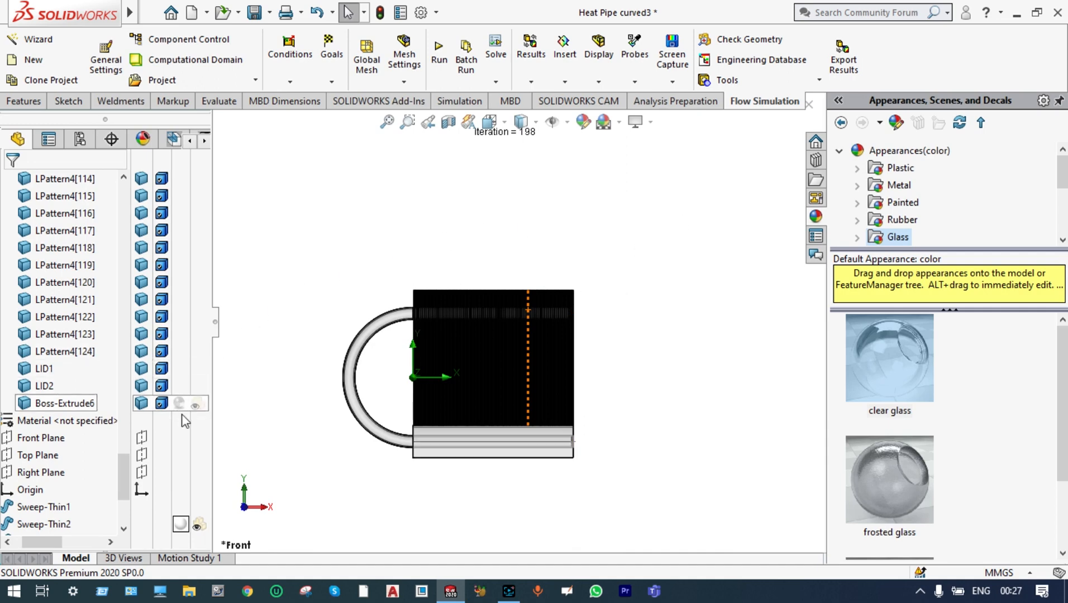
pyautogui.rightClick(98, 463)
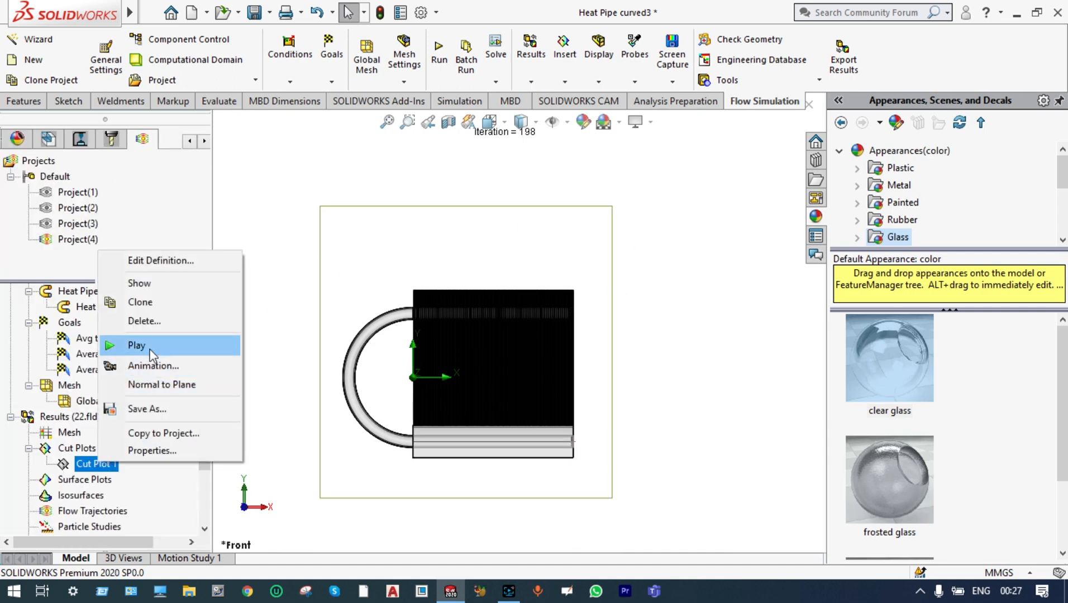
pyautogui.click(139, 284)
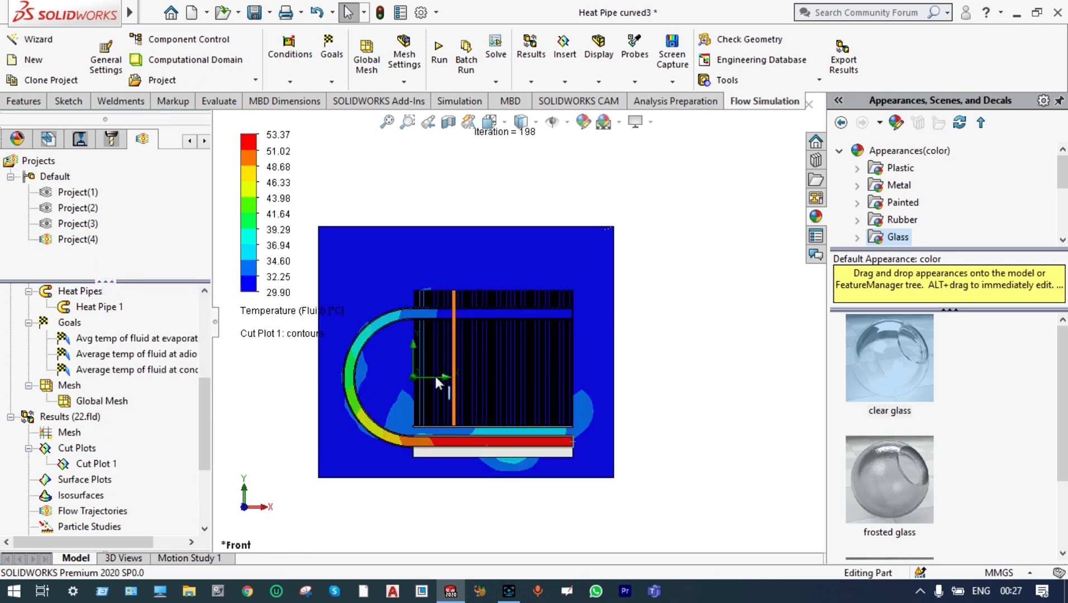
# Play the animation of Cut Plot 1 through the model, and clear and hide the plot
pyautogui.rightClick(97, 466)
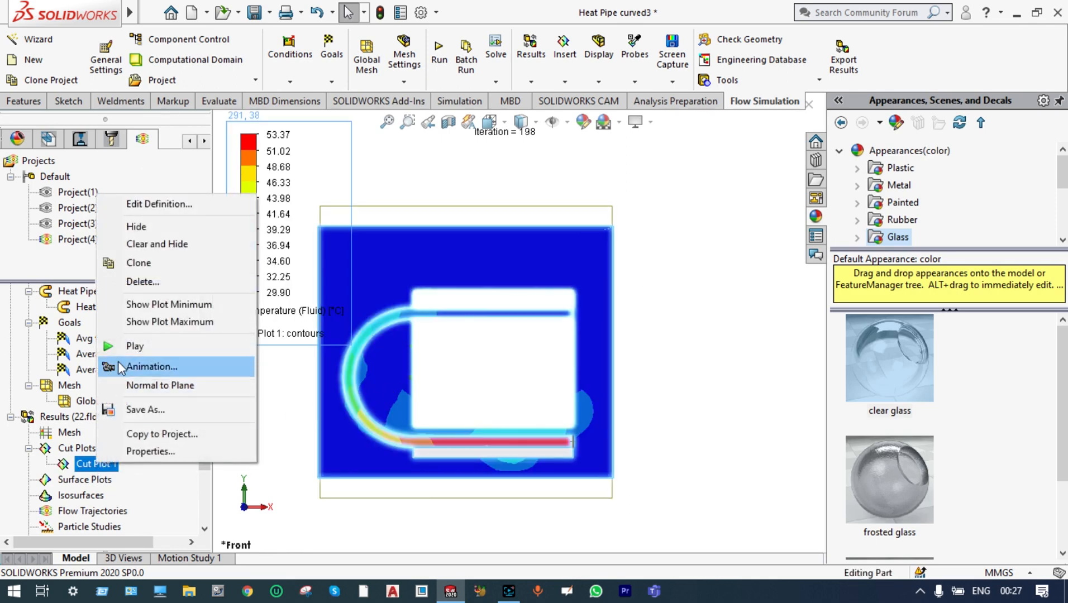
pyautogui.click(123, 344)
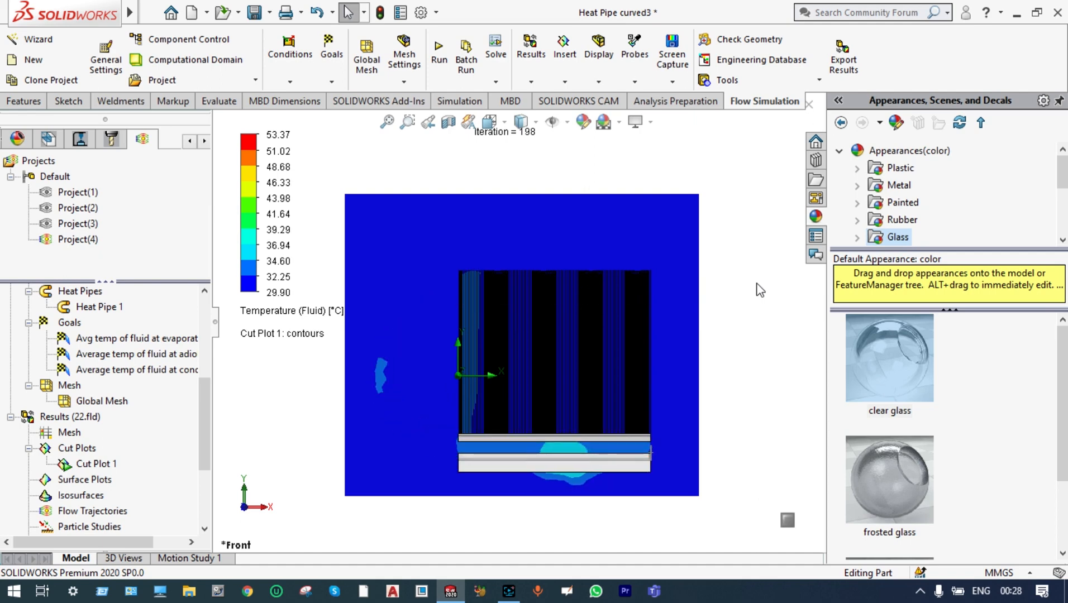
pyautogui.rightClick(102, 464)
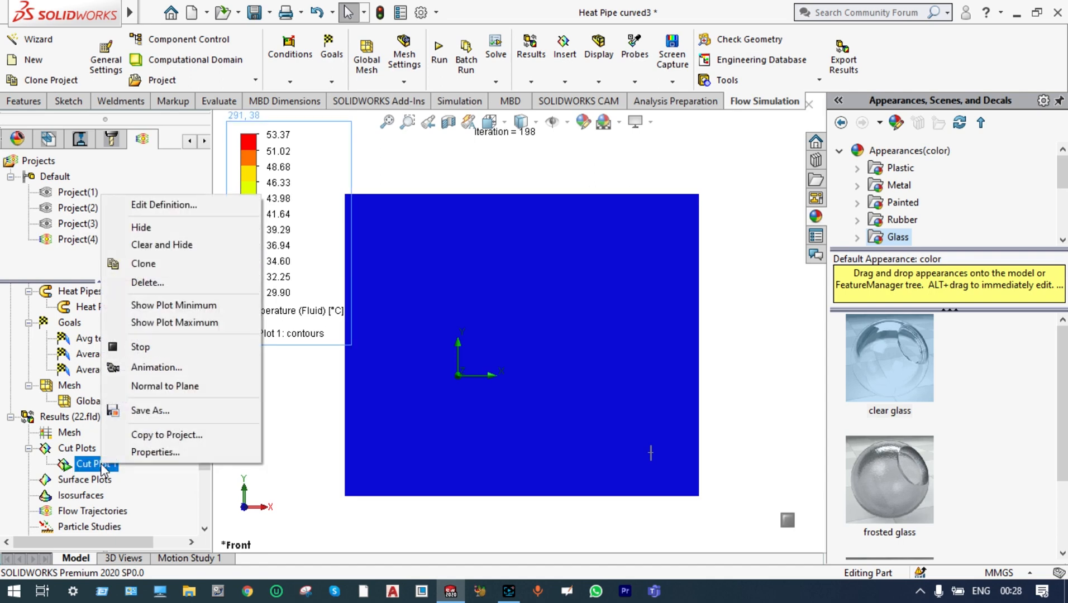
pyautogui.click(159, 245)
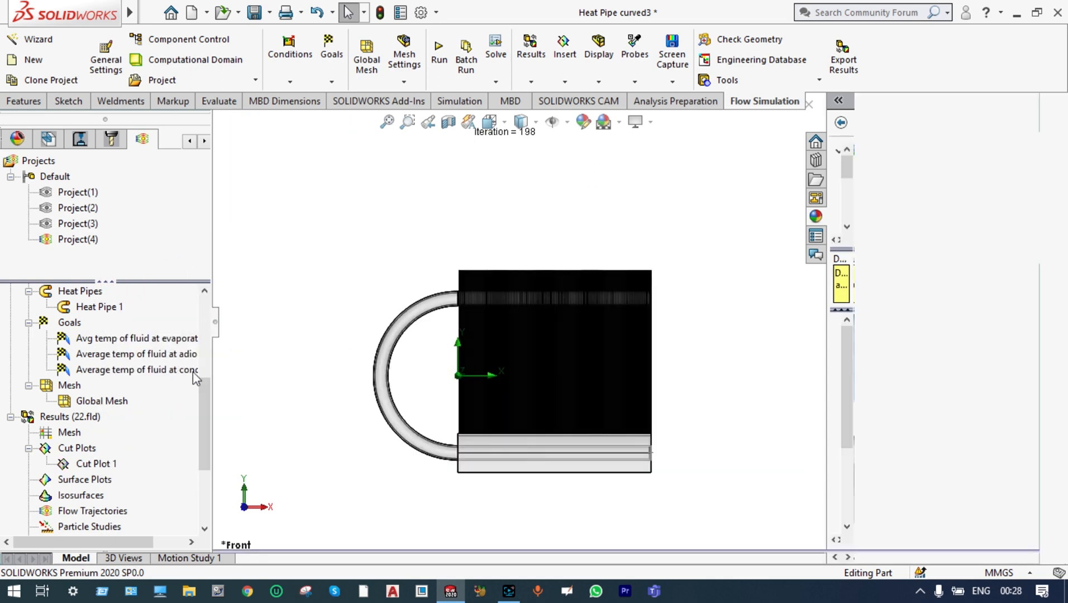
# Insert a second contour cut plot of Temperature (Fluid) on the Right Plane
pyautogui.click(83, 452)
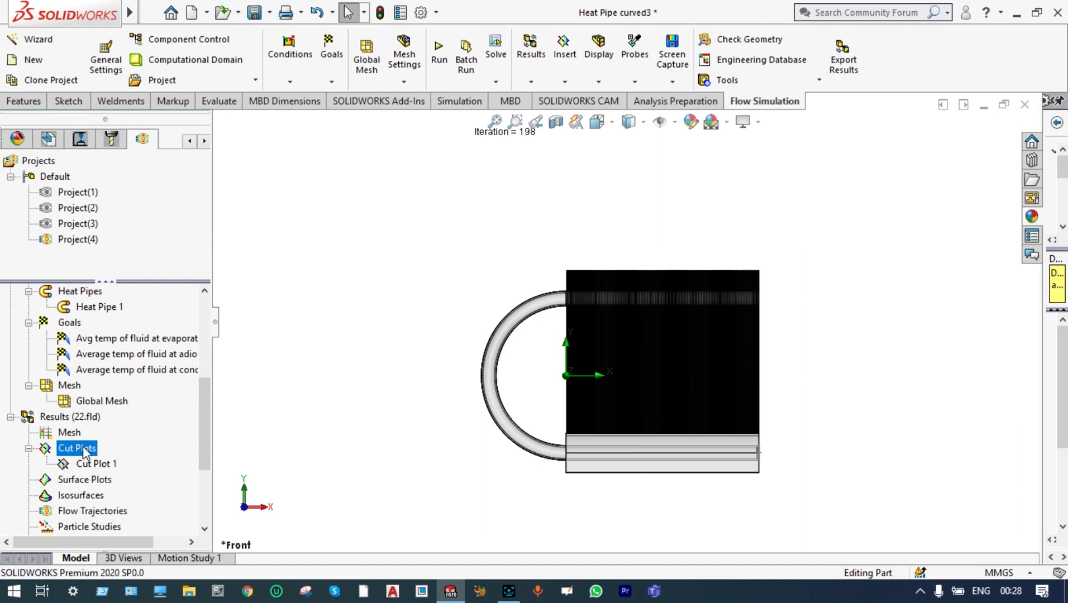
pyautogui.rightClick(83, 451)
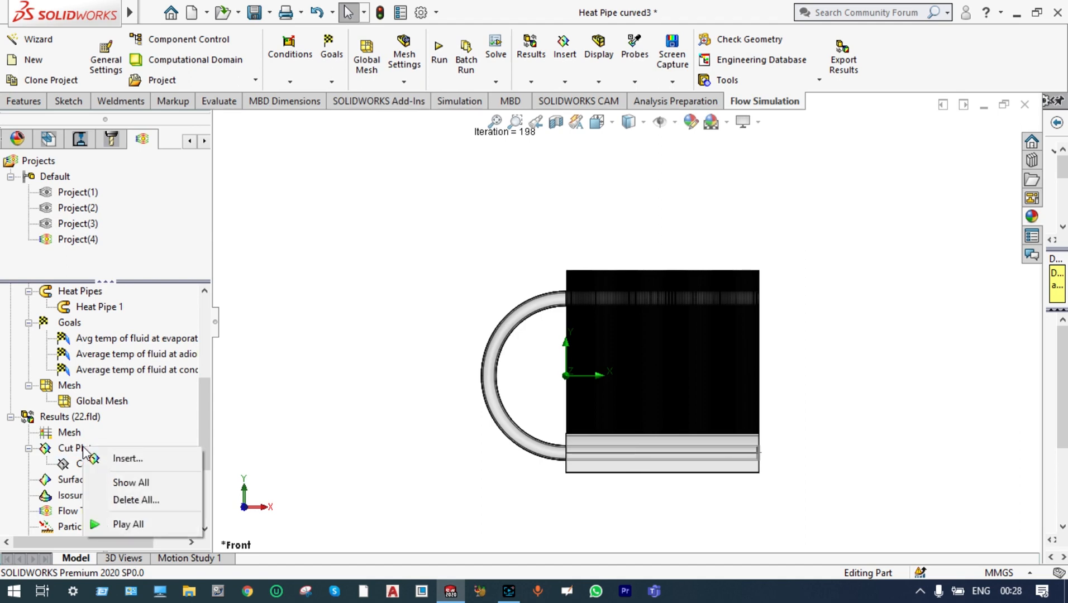
pyautogui.click(107, 459)
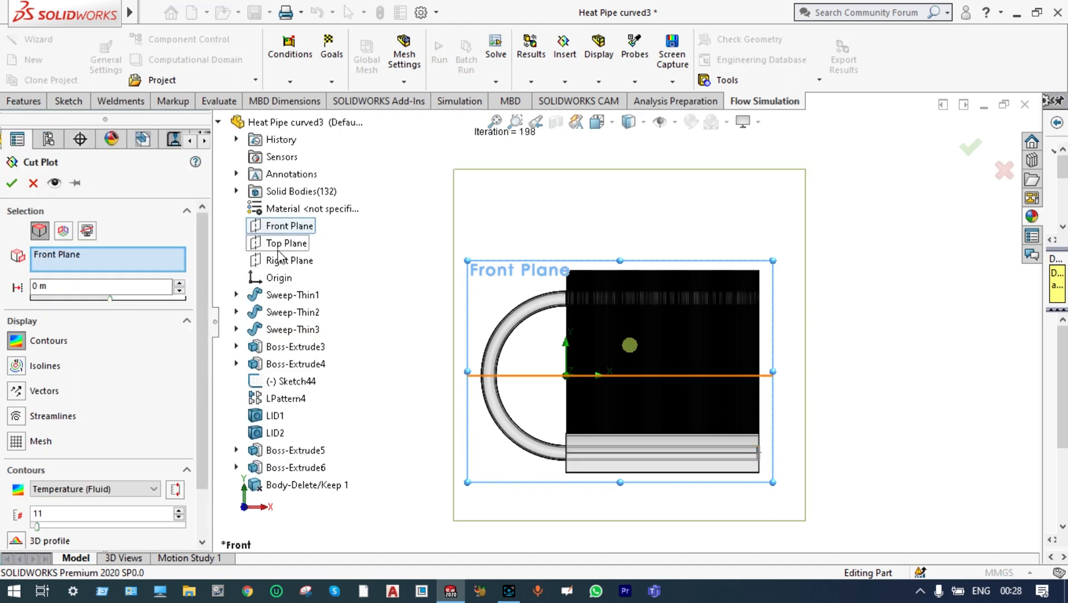
pyautogui.click(288, 261)
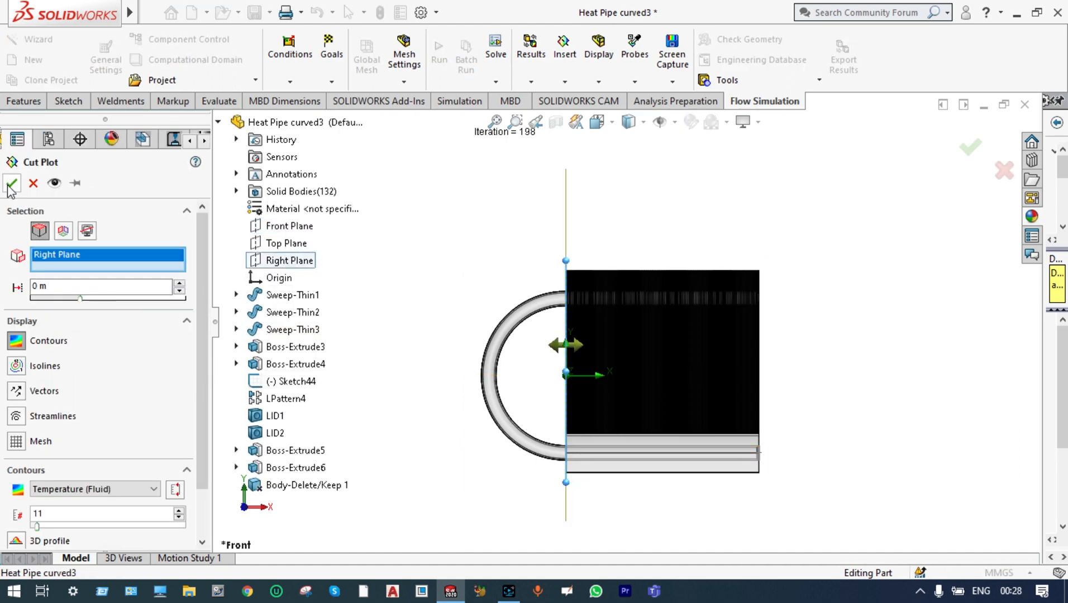
pyautogui.click(12, 185)
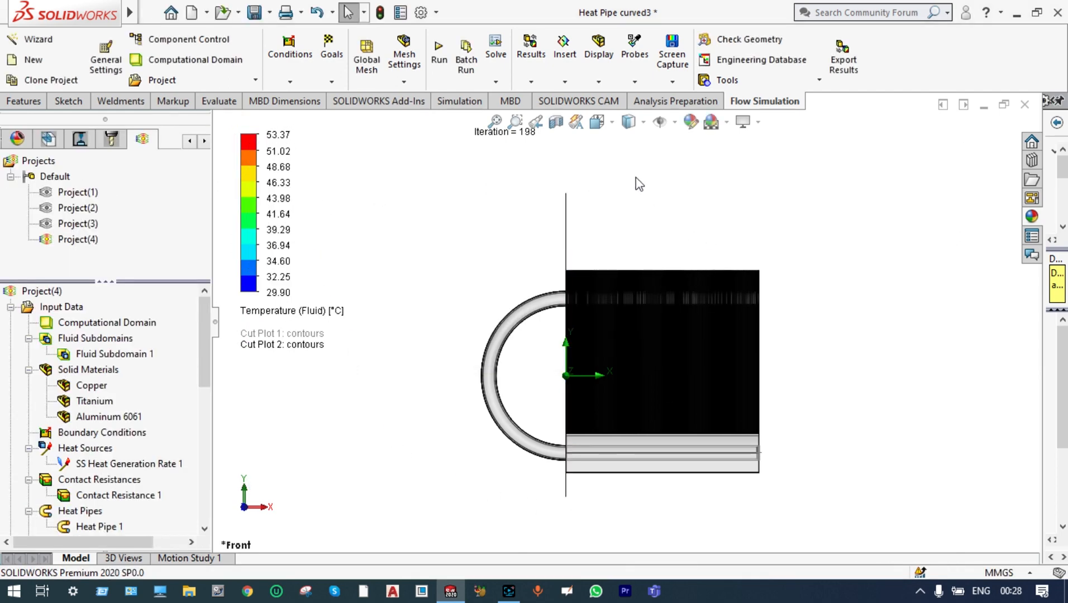
# Play the animation of Cut Plot 2 starting from the right view, and clear and hide the plot
pyautogui.click(613, 123)
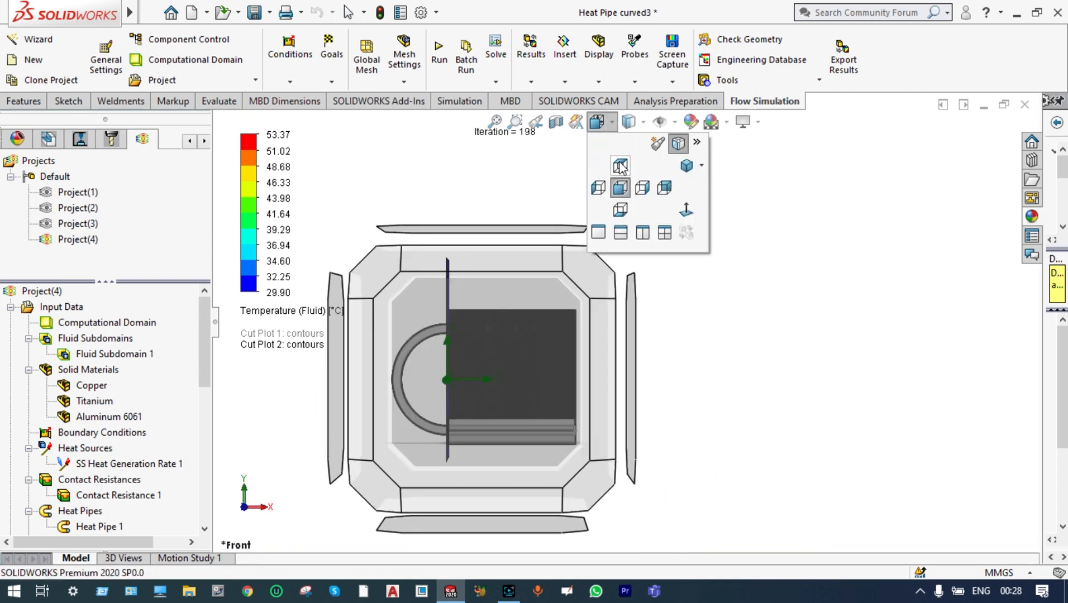
pyautogui.click(642, 188)
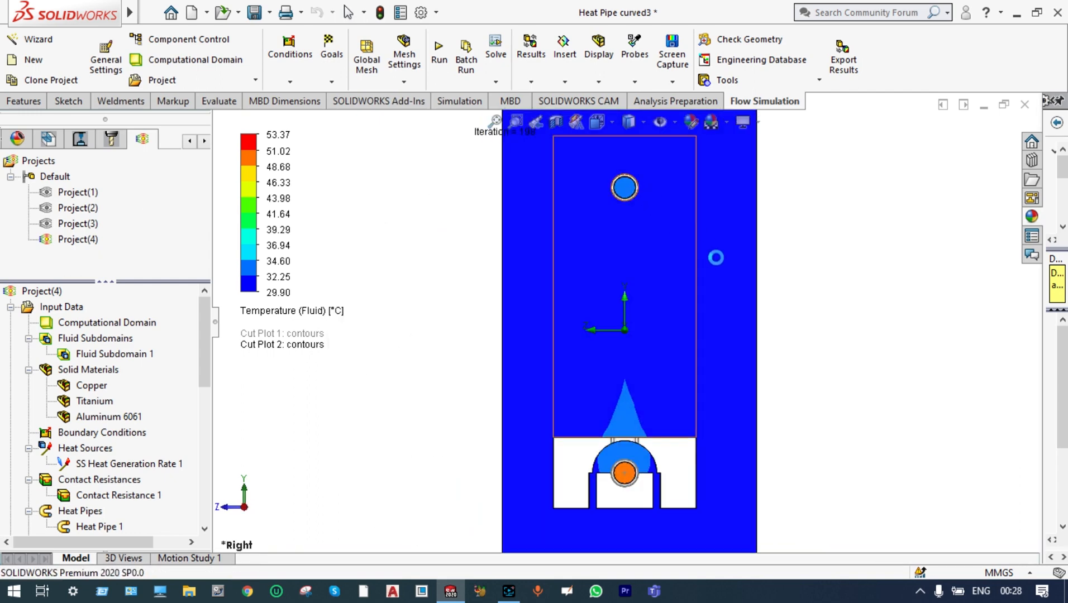
pyautogui.scroll(4, 813, 260)
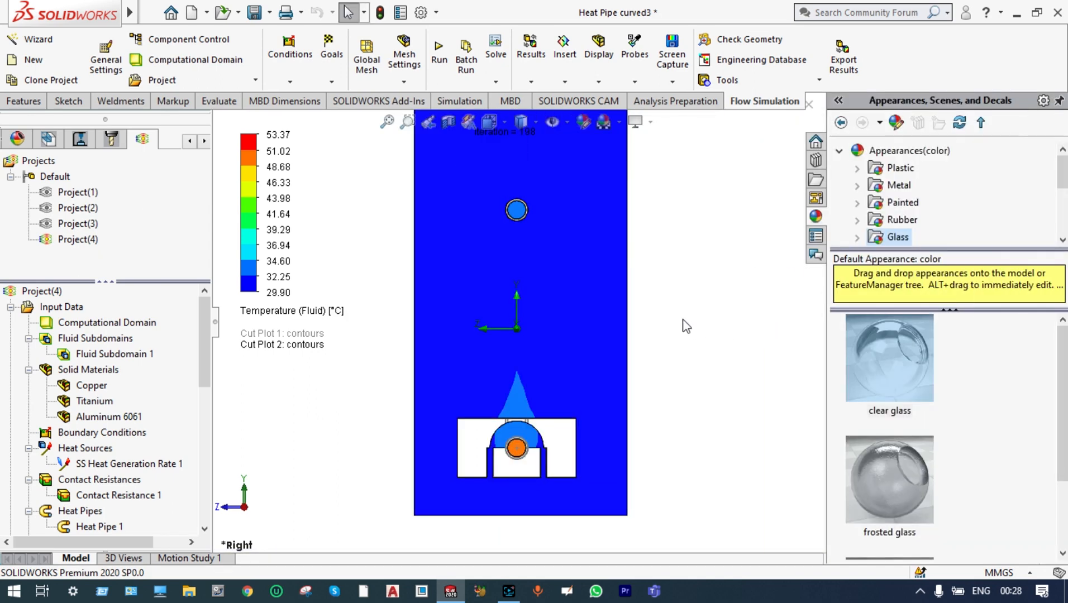
pyautogui.scroll(-5, 97, 479)
pyautogui.rightClick(96, 479)
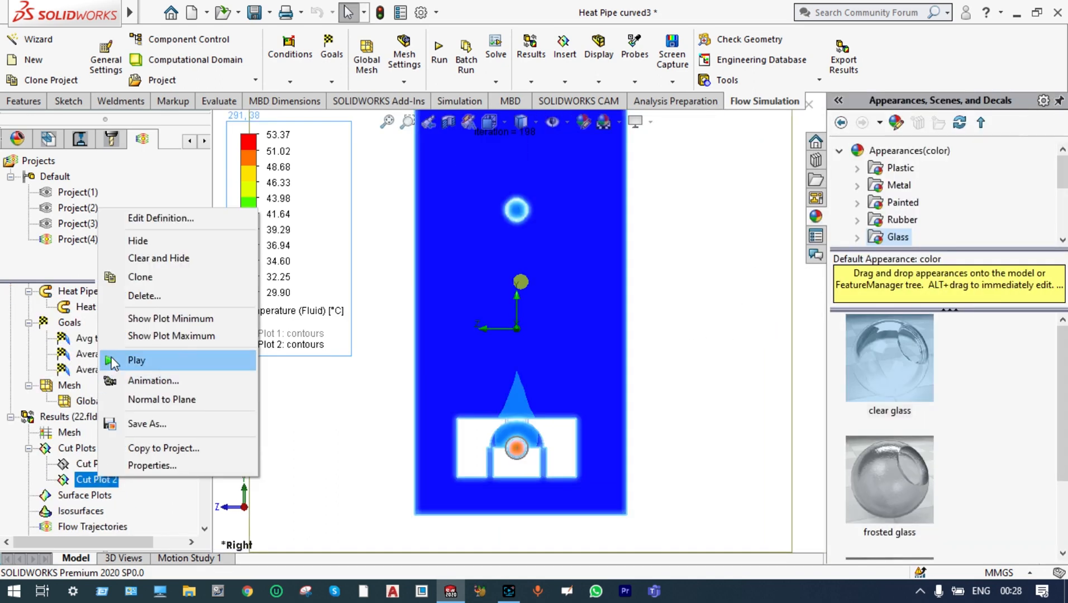
pyautogui.click(129, 360)
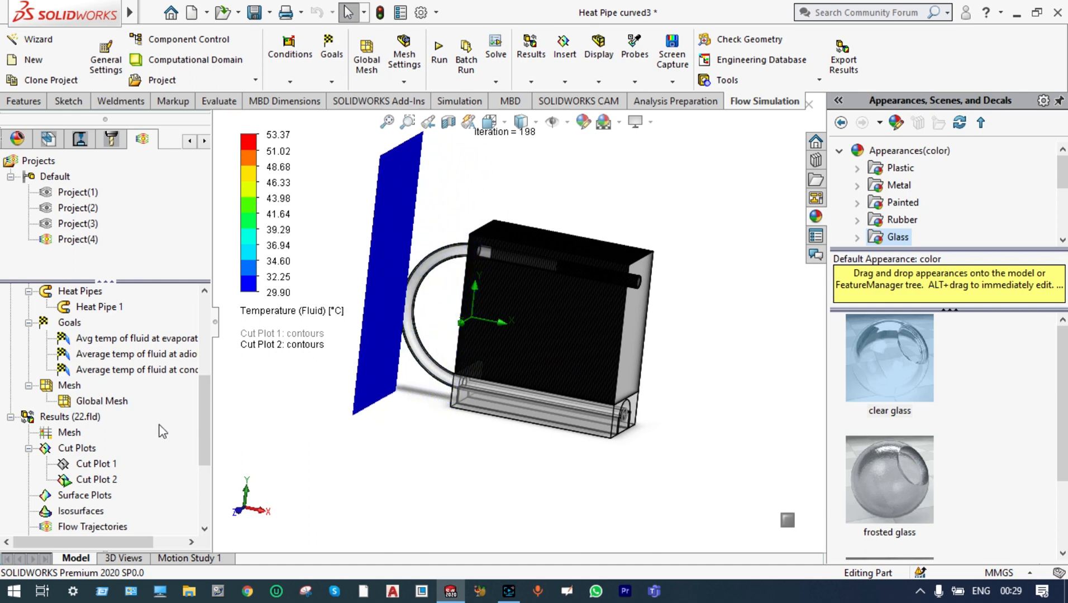
pyautogui.rightClick(104, 479)
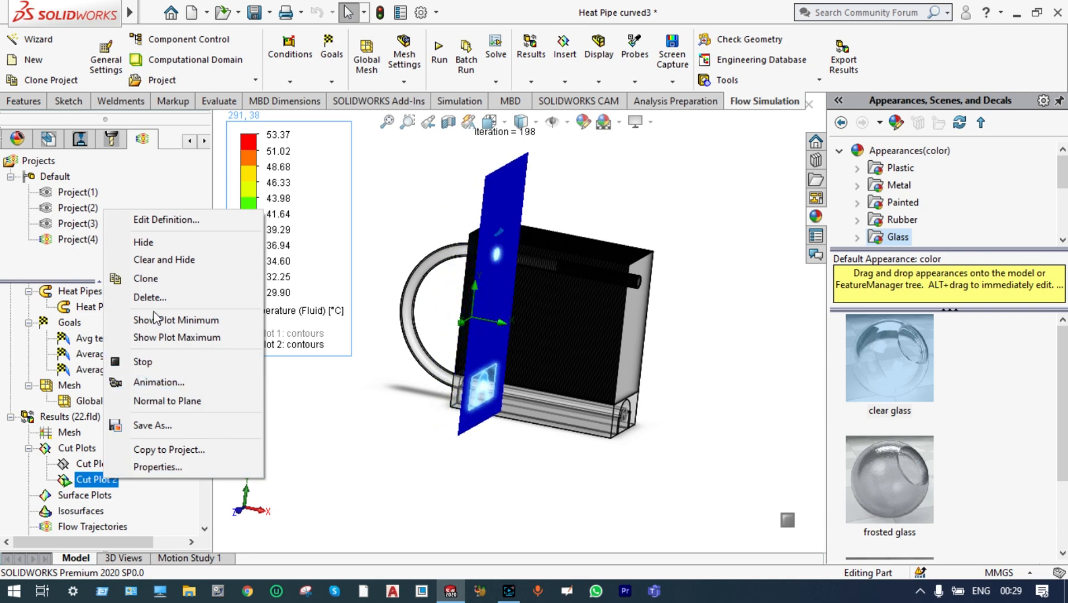
pyautogui.click(184, 260)
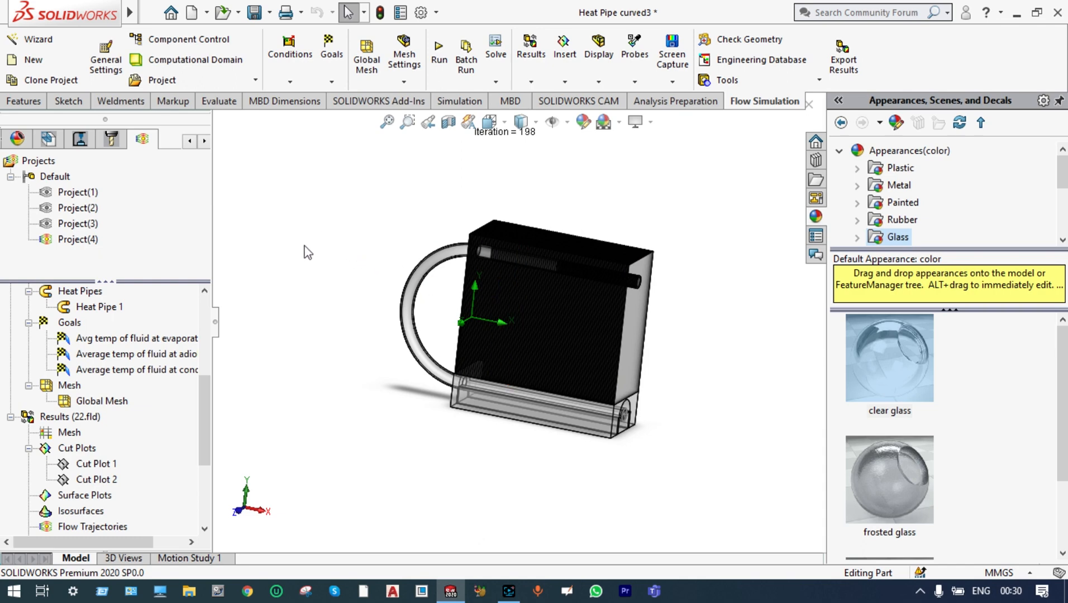
# Change the project's analysis type to Internal in the general settings and accept restarting the calculation from the beginning
pyautogui.moveTo(205, 397); pyautogui.dragTo(208, 328)
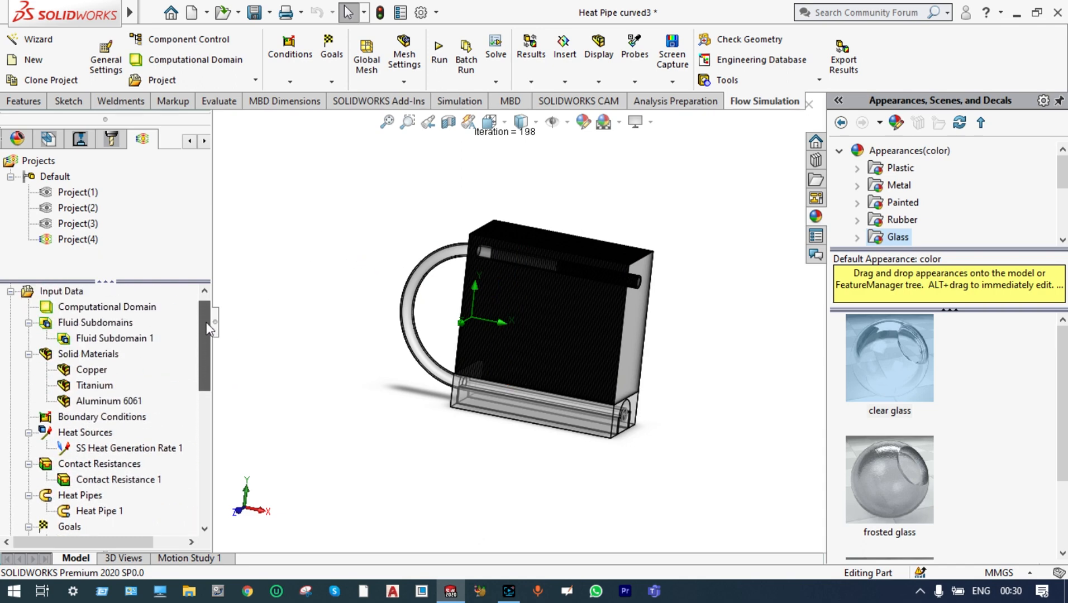
pyautogui.click(112, 65)
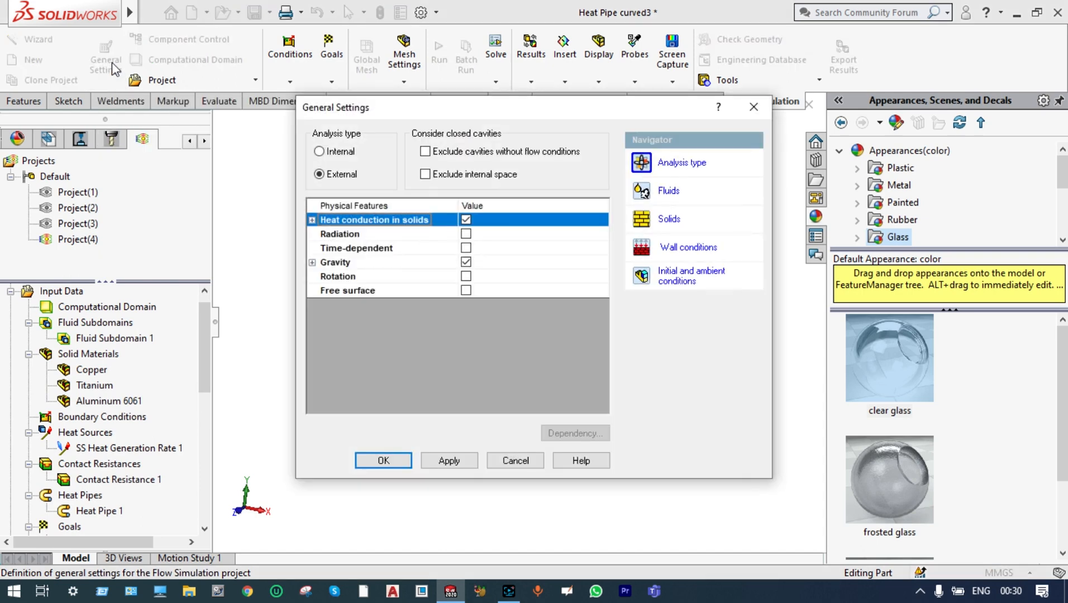
pyautogui.click(319, 151)
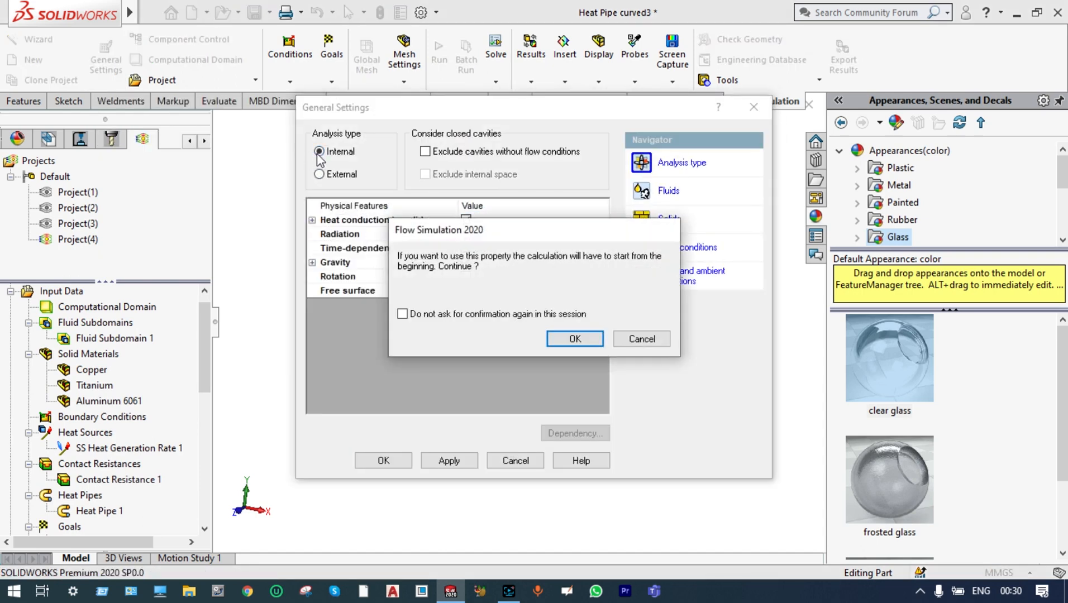
pyautogui.click(574, 340)
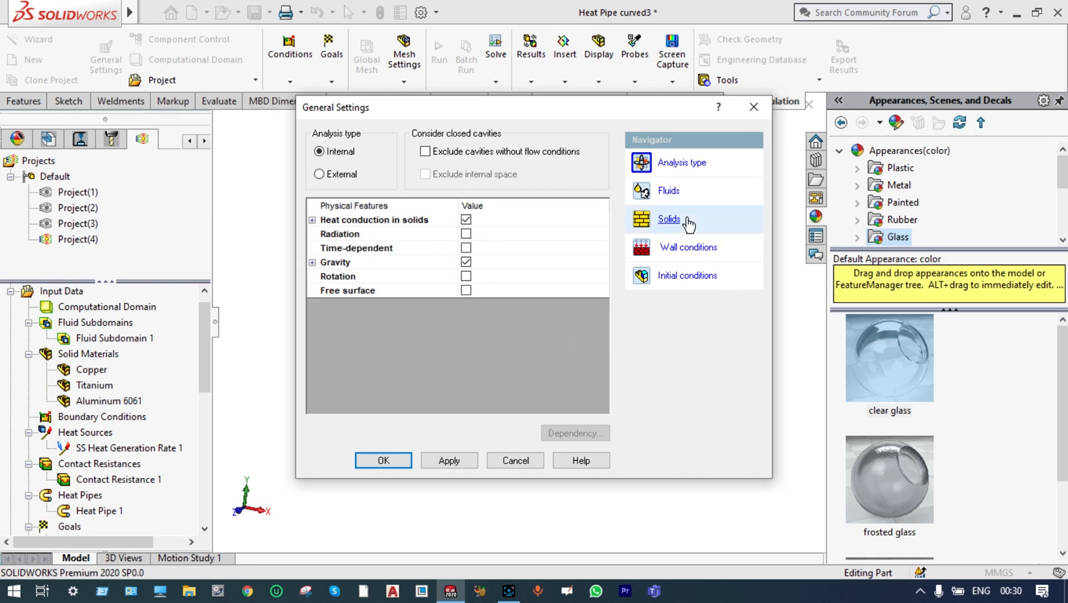
# Remove Air (Gases) from the project fluids in the general settings, leaving Water (Liquids) as the default fluid
pyautogui.click(673, 191)
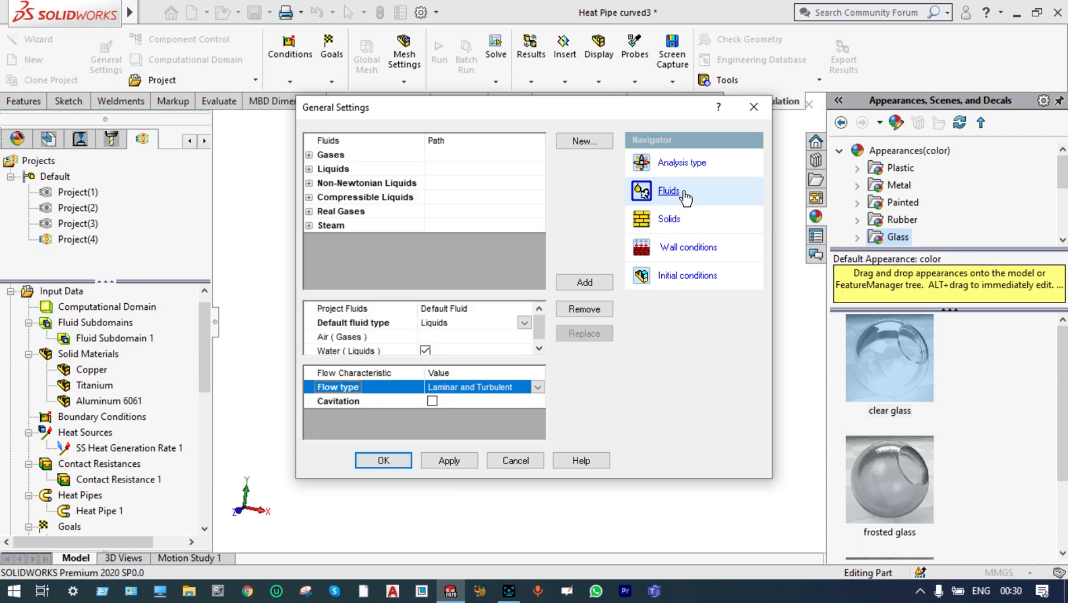
pyautogui.click(378, 337)
pyautogui.click(585, 310)
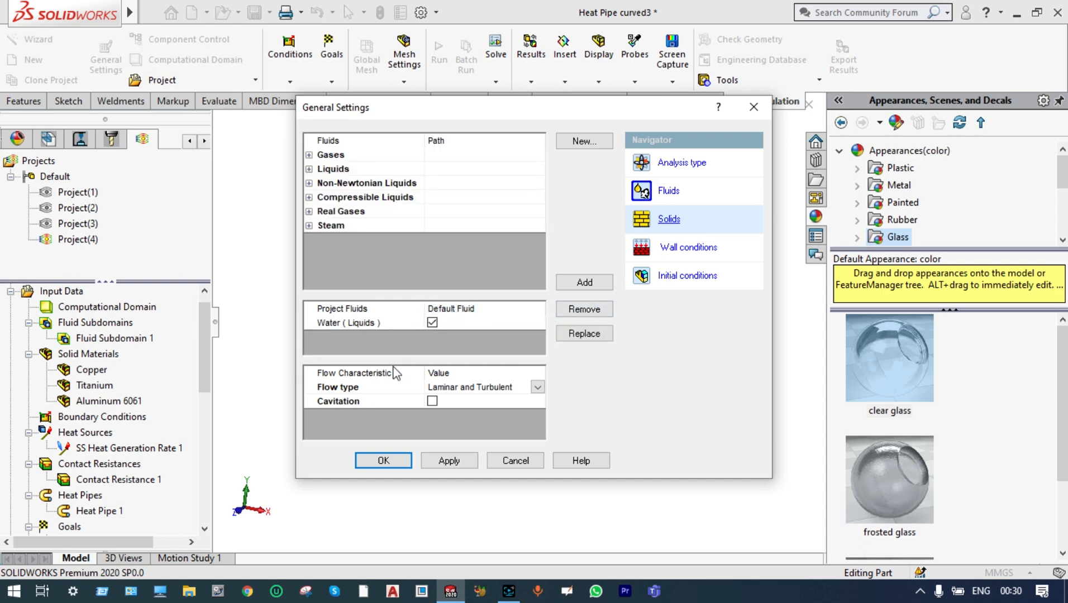
# Accept the general settings, run the active project as a new calculation with results loaded, and close the solver once it finishes
pyautogui.click(384, 459)
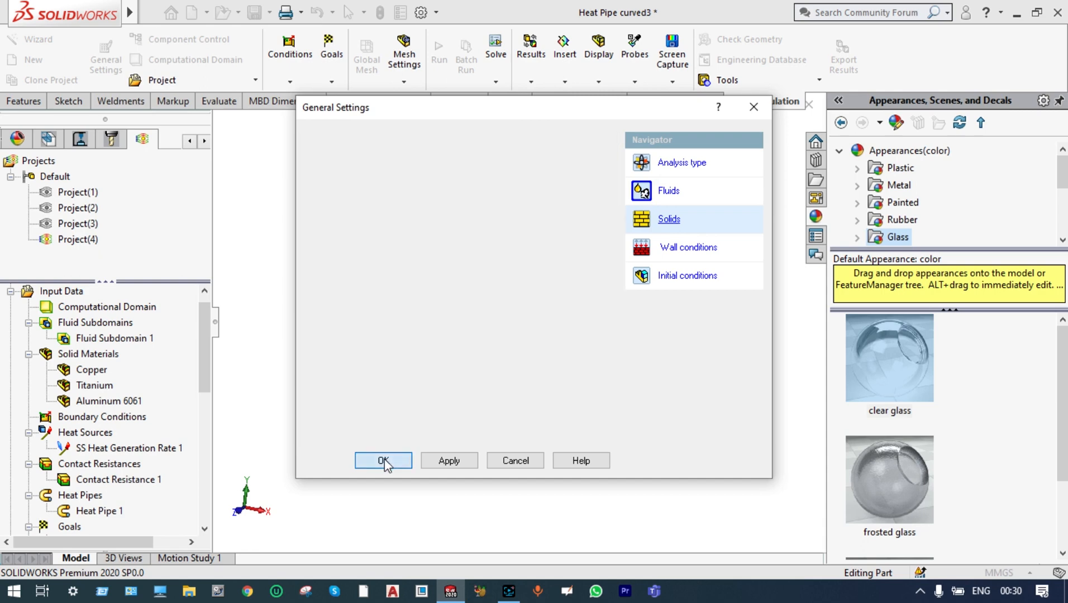
pyautogui.click(383, 460)
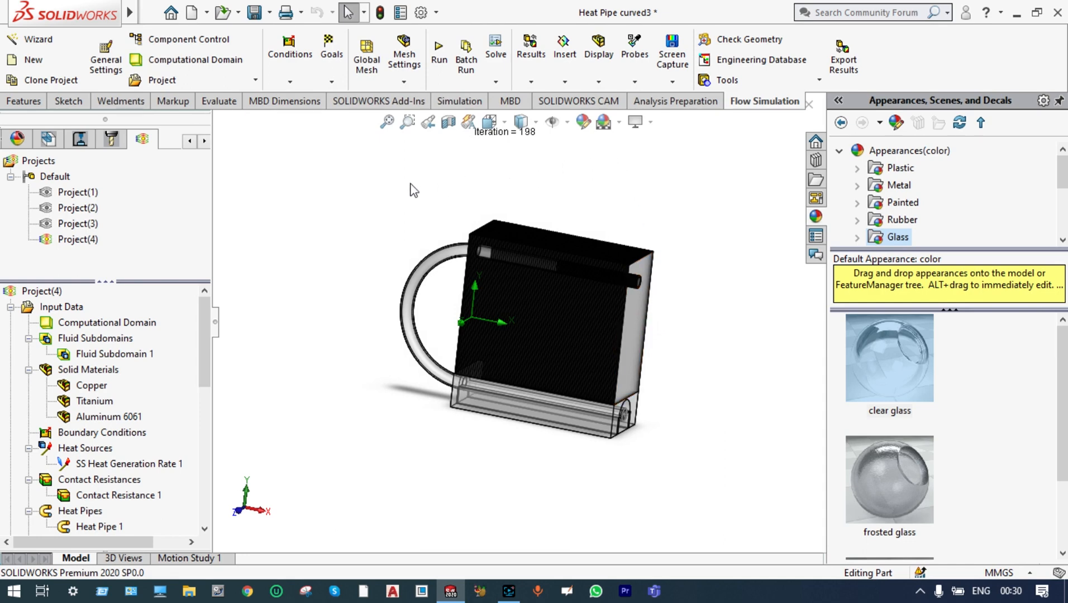
pyautogui.click(439, 63)
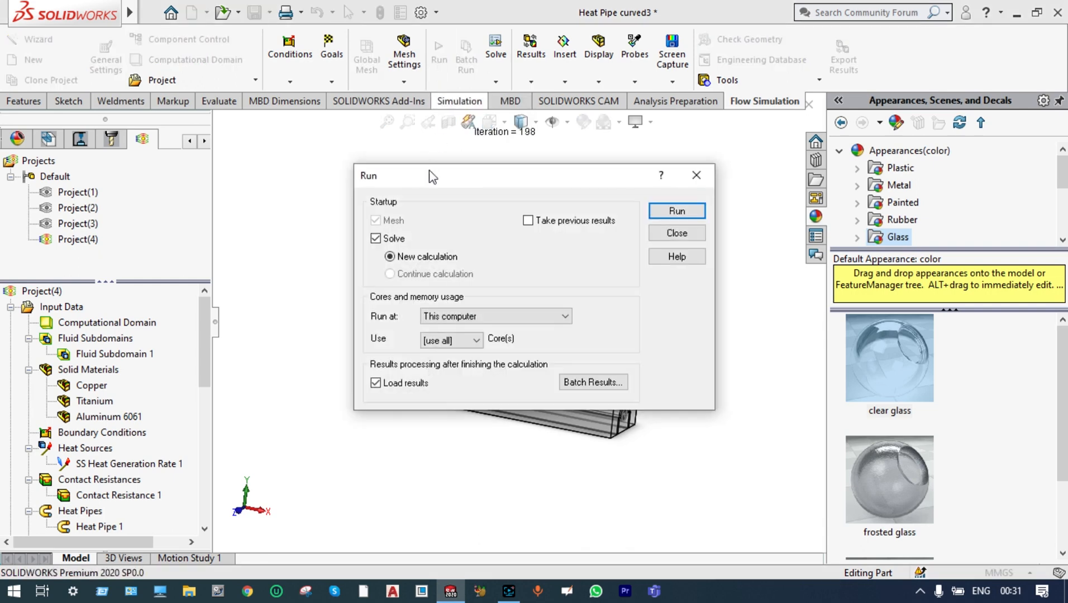
pyautogui.click(677, 211)
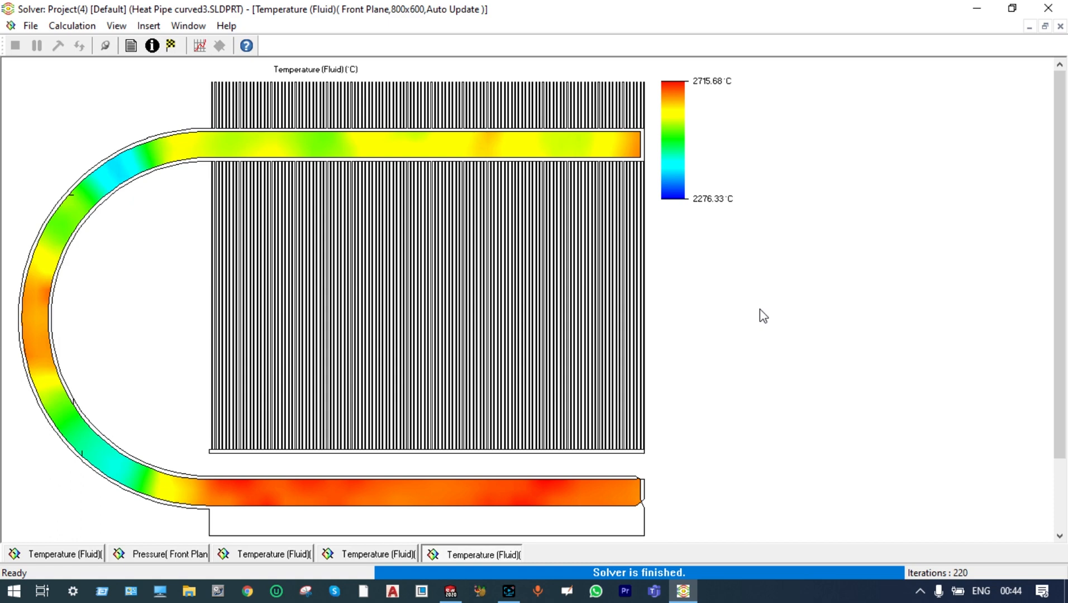
pyautogui.click(1048, 9)
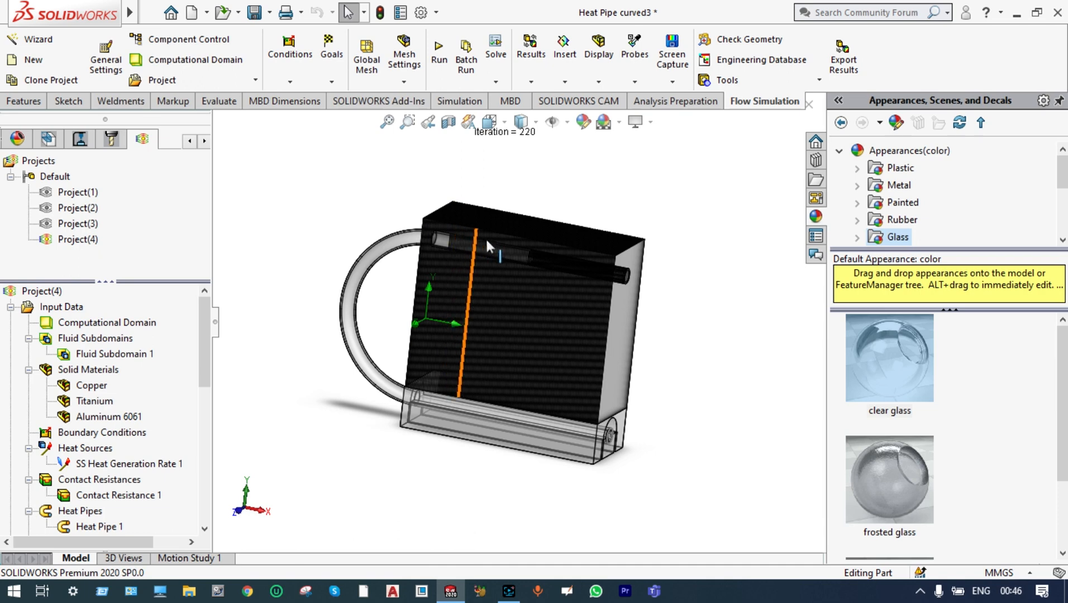
pyautogui.scroll(-2, 519, 212)
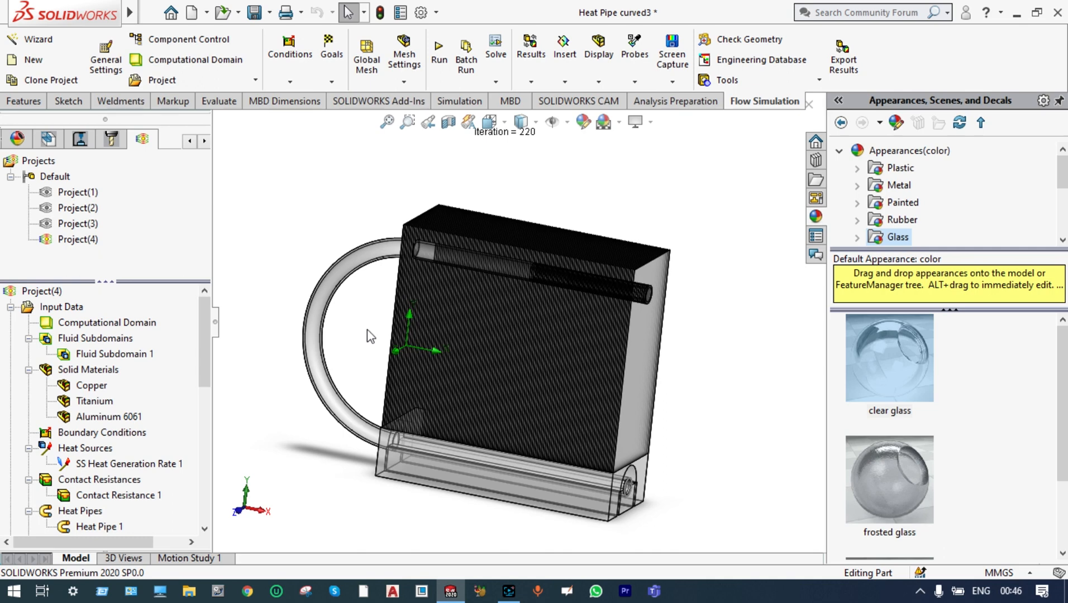
pyautogui.scroll(-2, 370, 338)
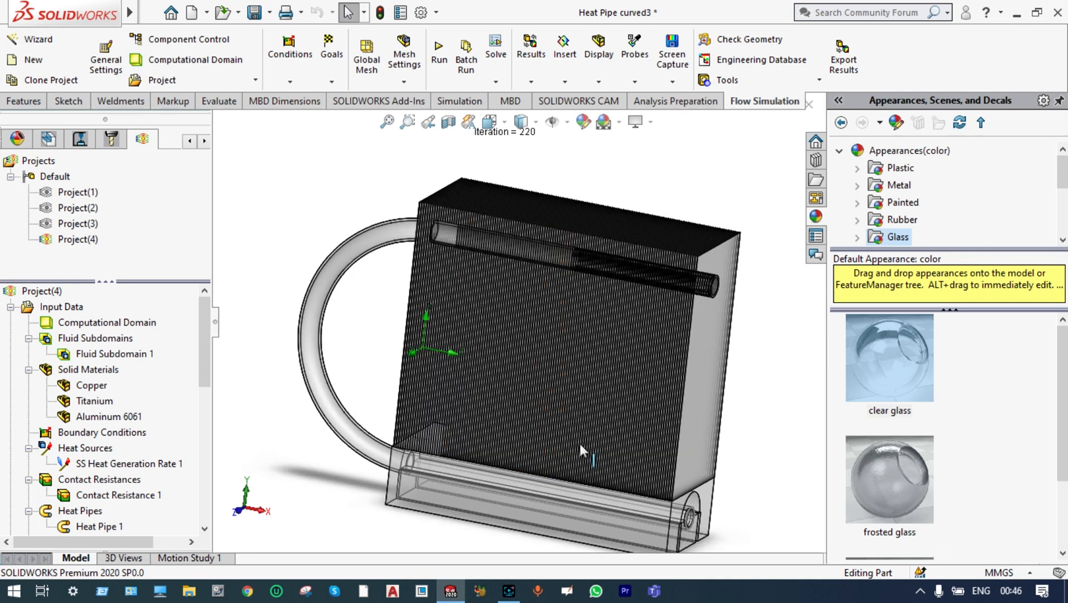